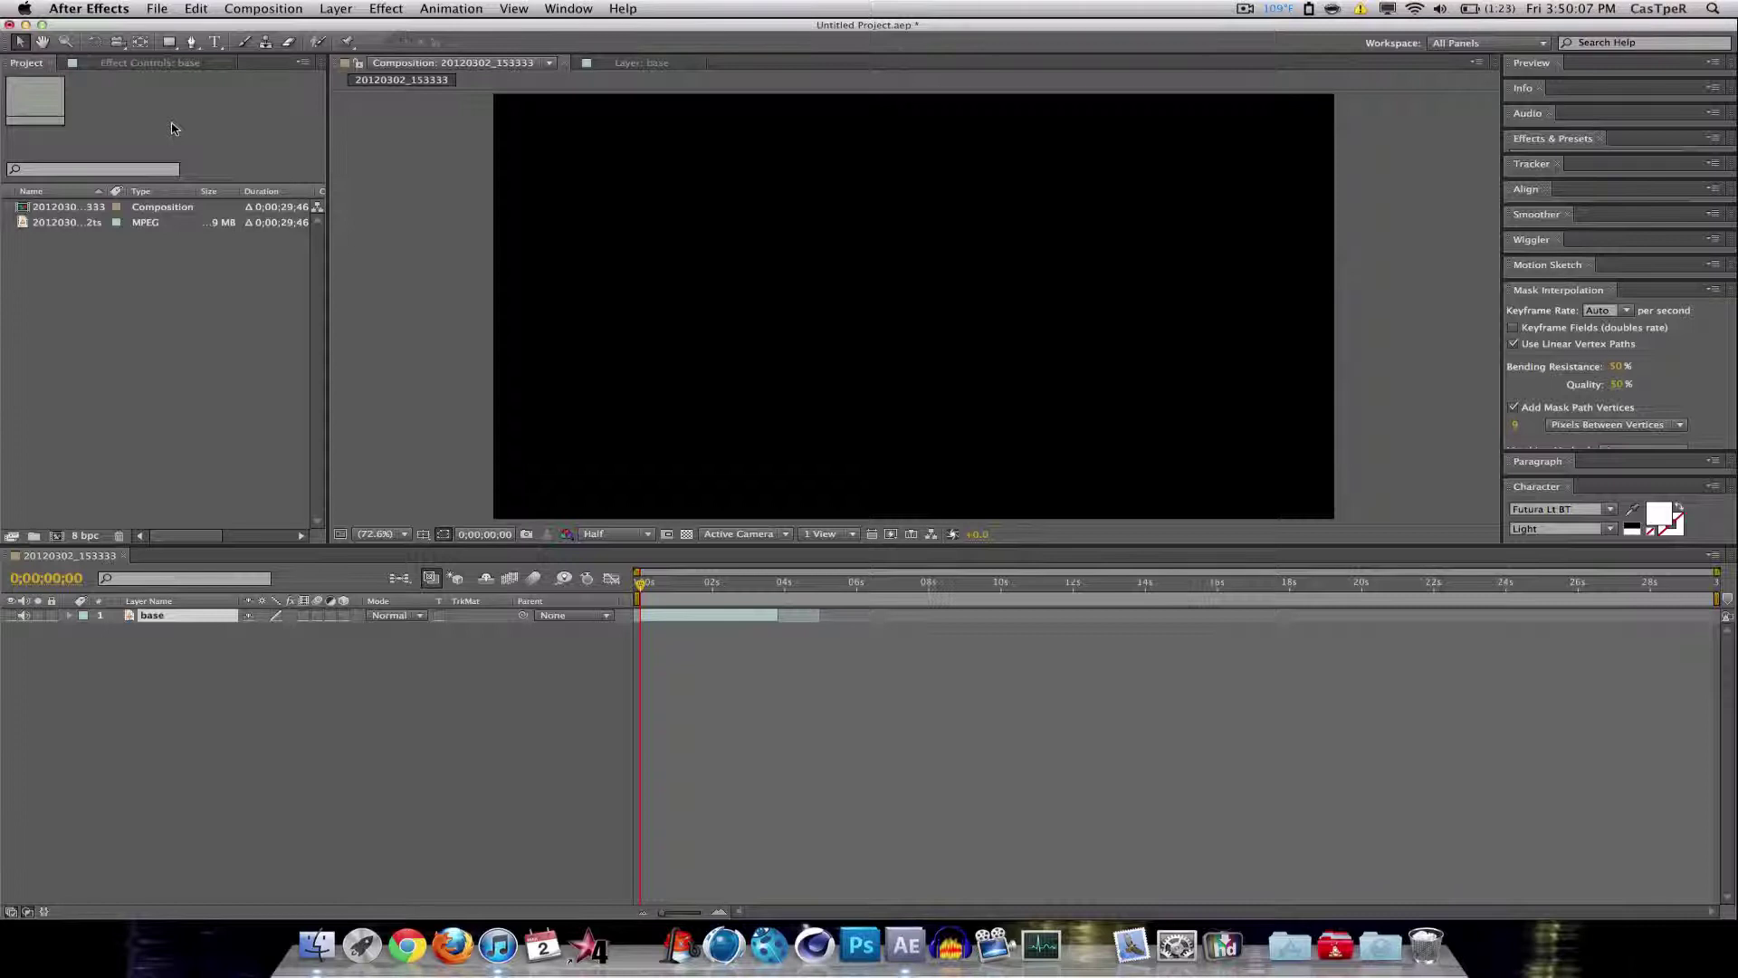
Step: Select the imported MPEG footage in the Project panel to inspect its details
click(88, 223)
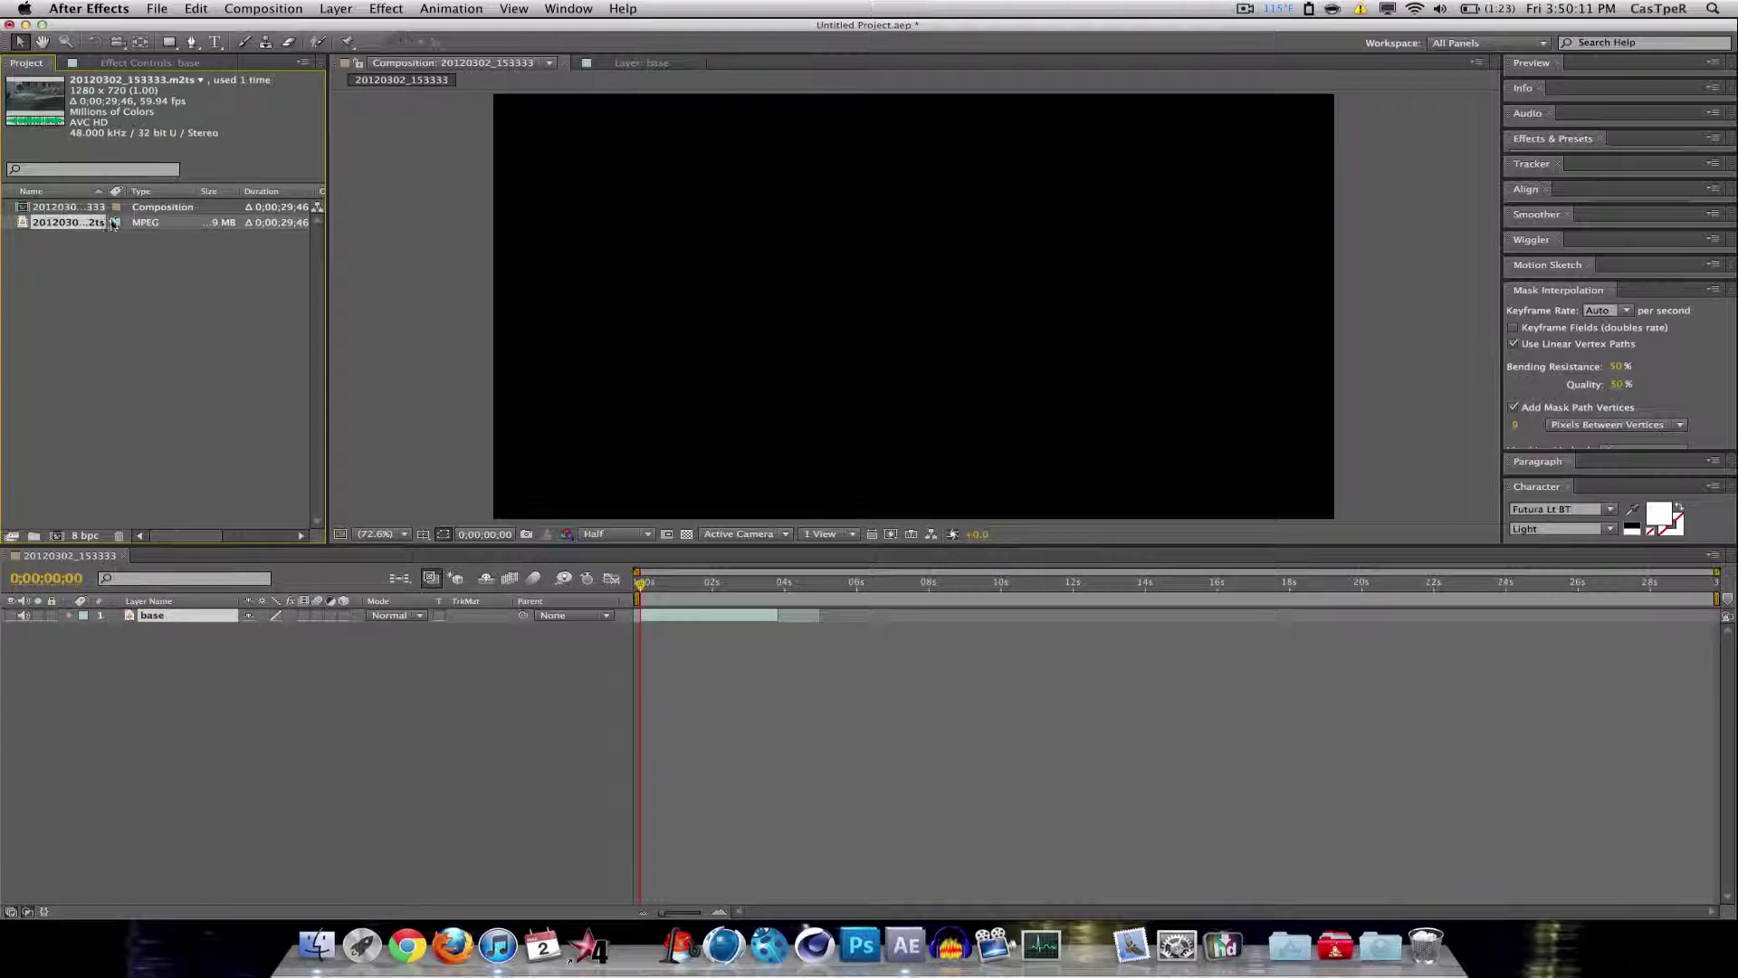
click(12, 616)
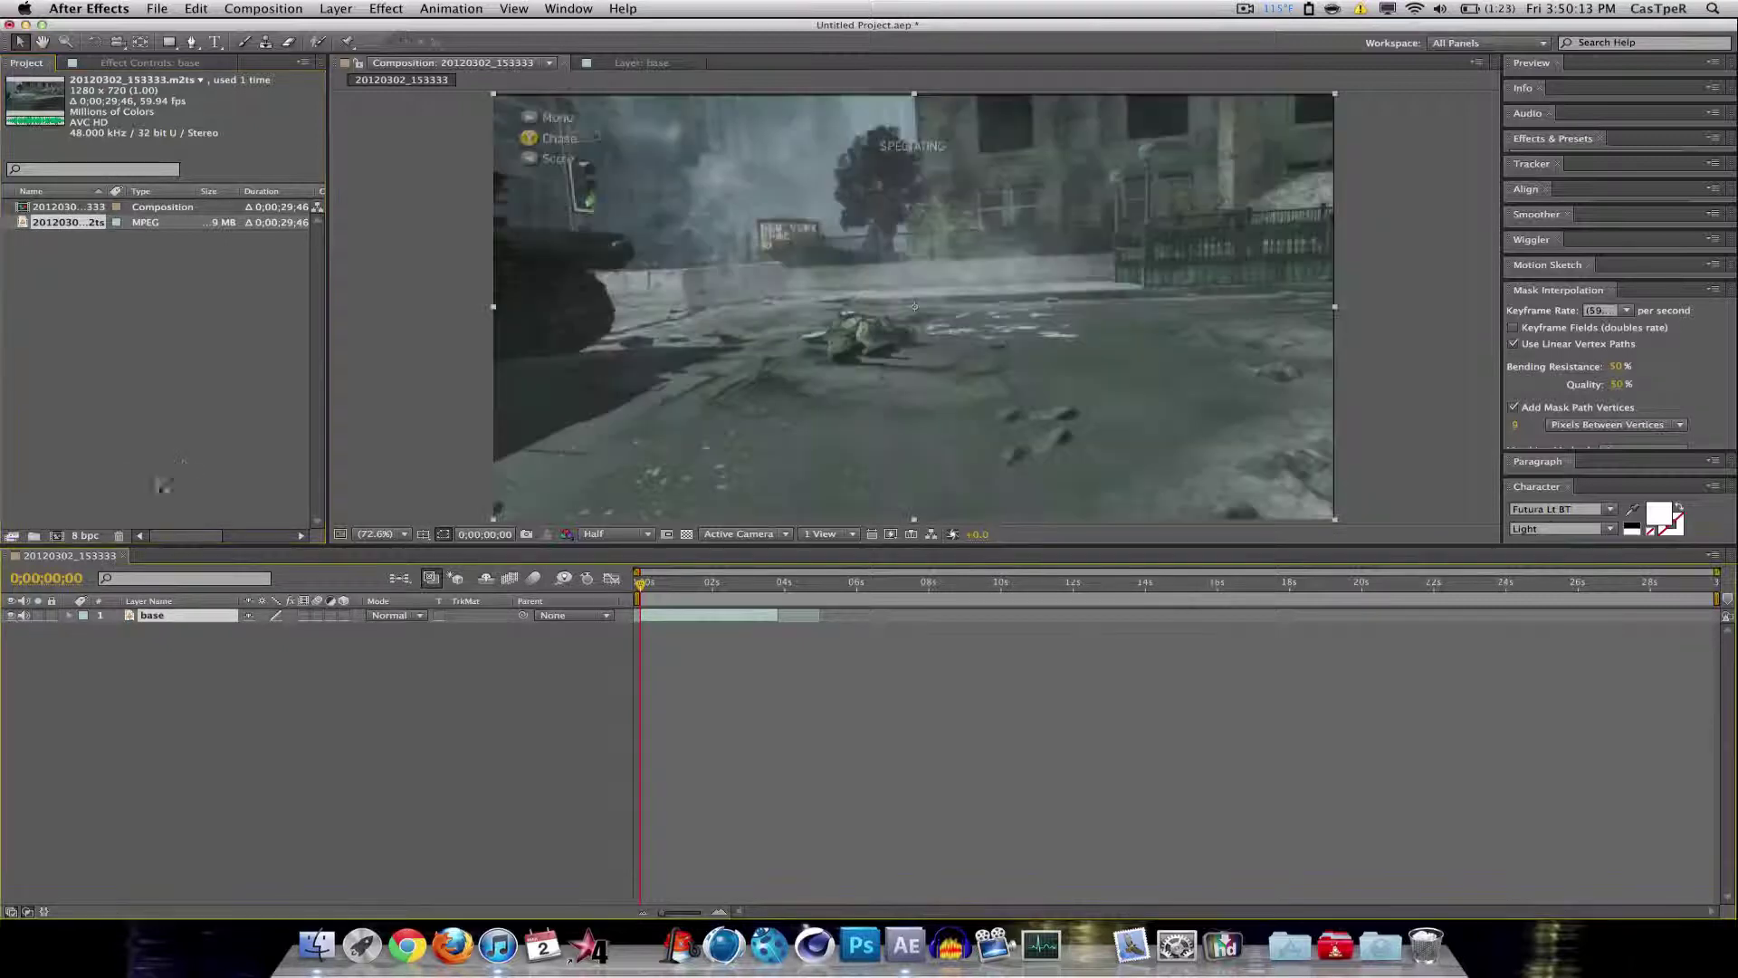
click(458, 692)
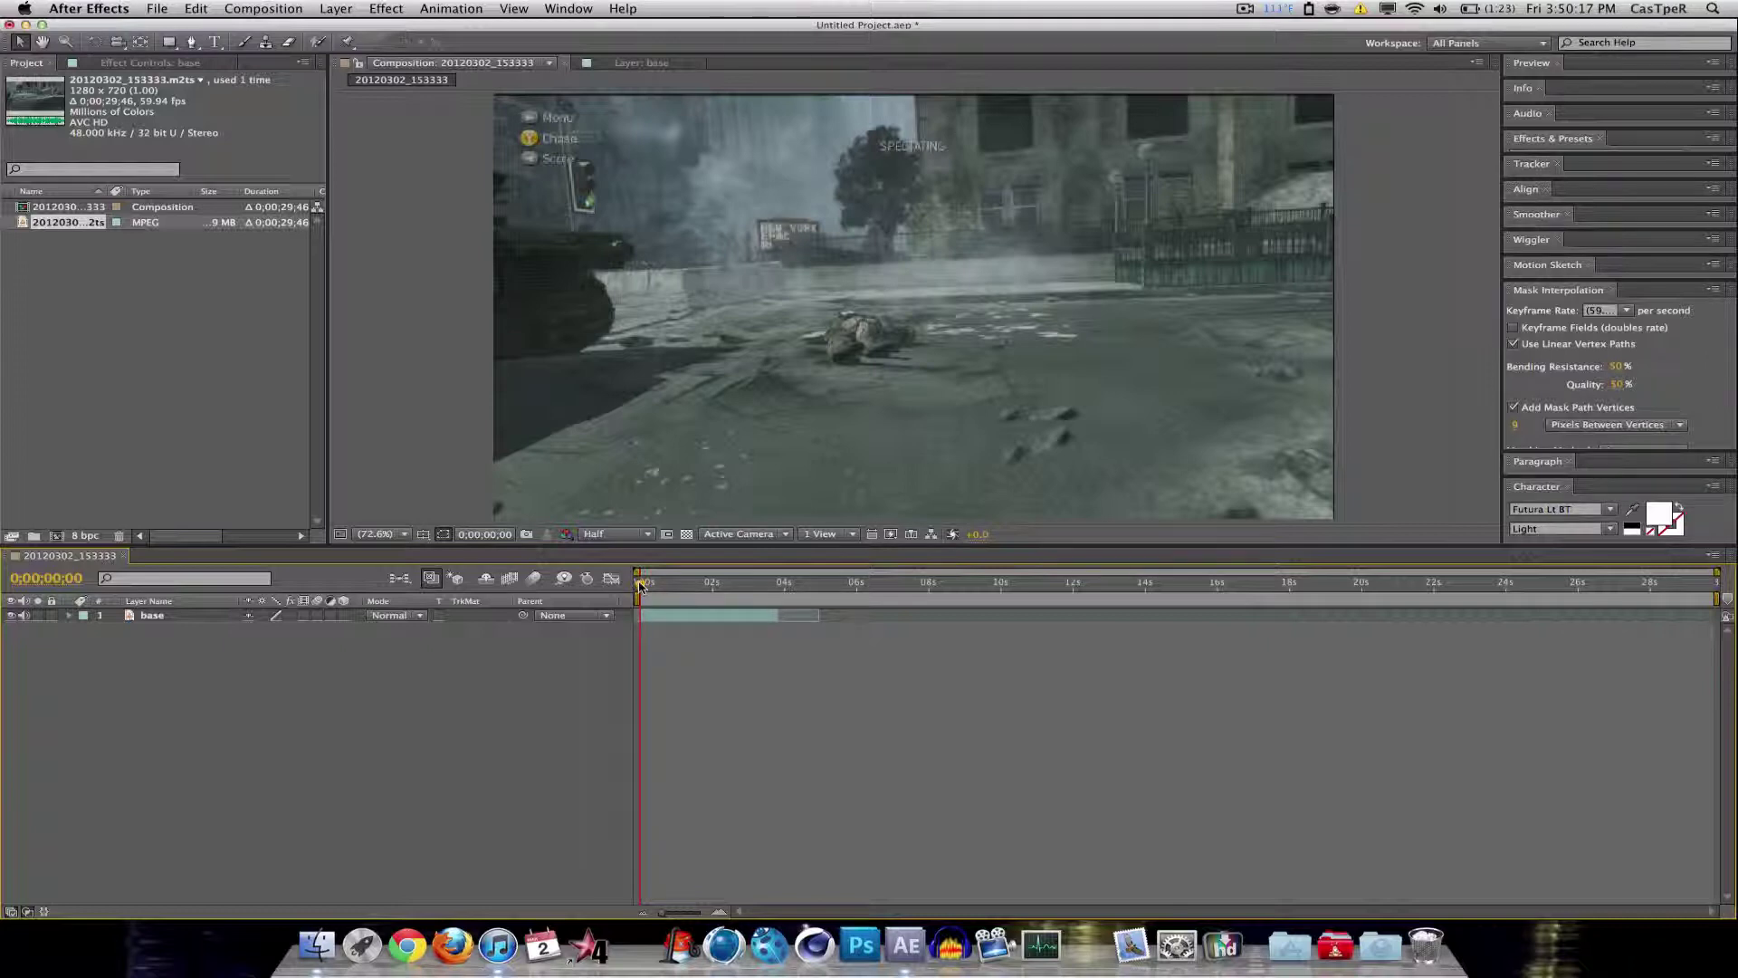
drag(640, 587, 693, 586)
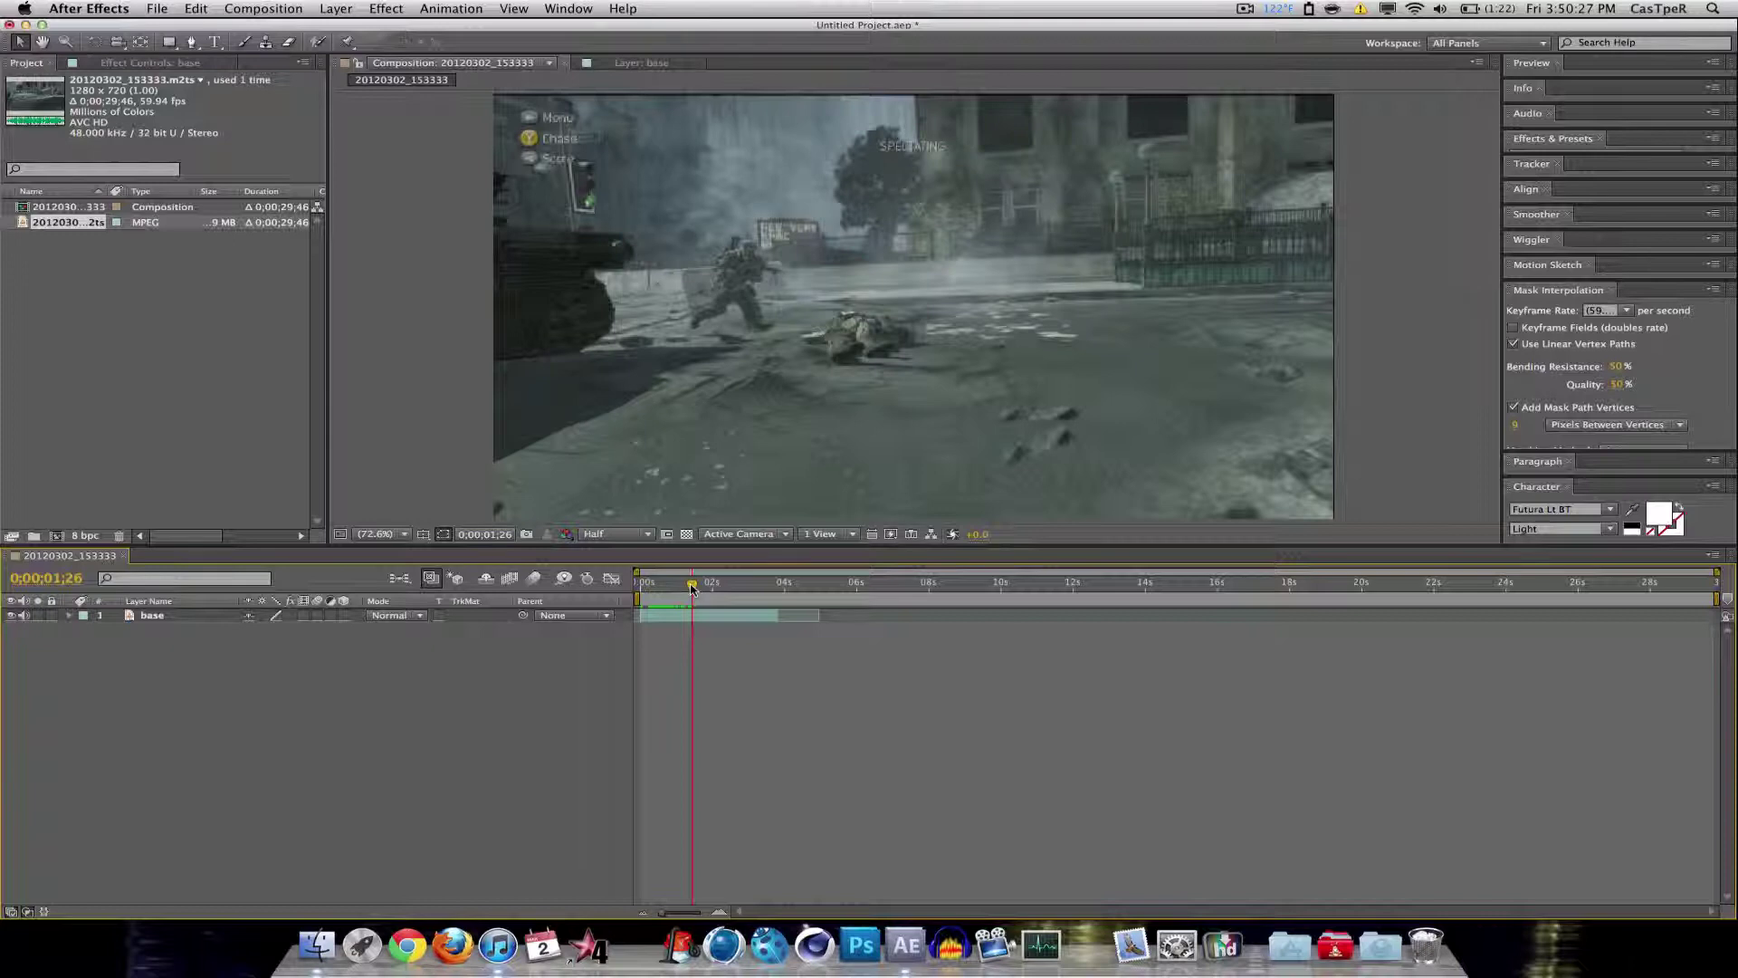
drag(693, 589, 751, 591)
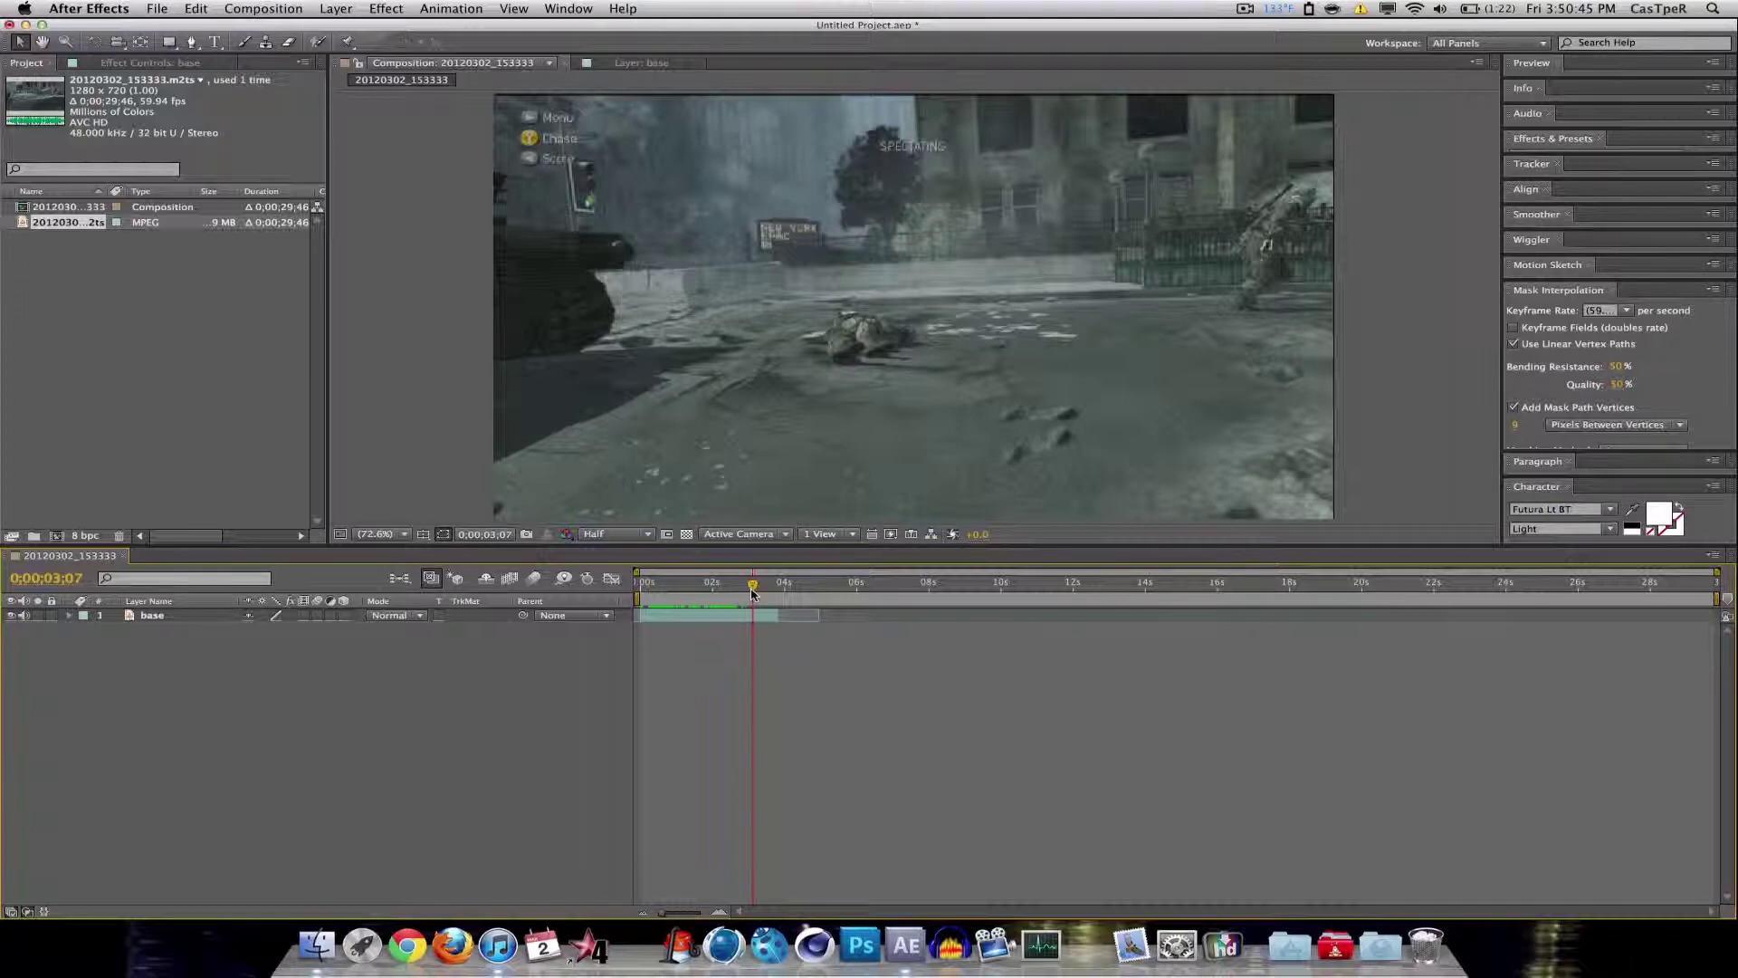
drag(752, 593, 750, 593)
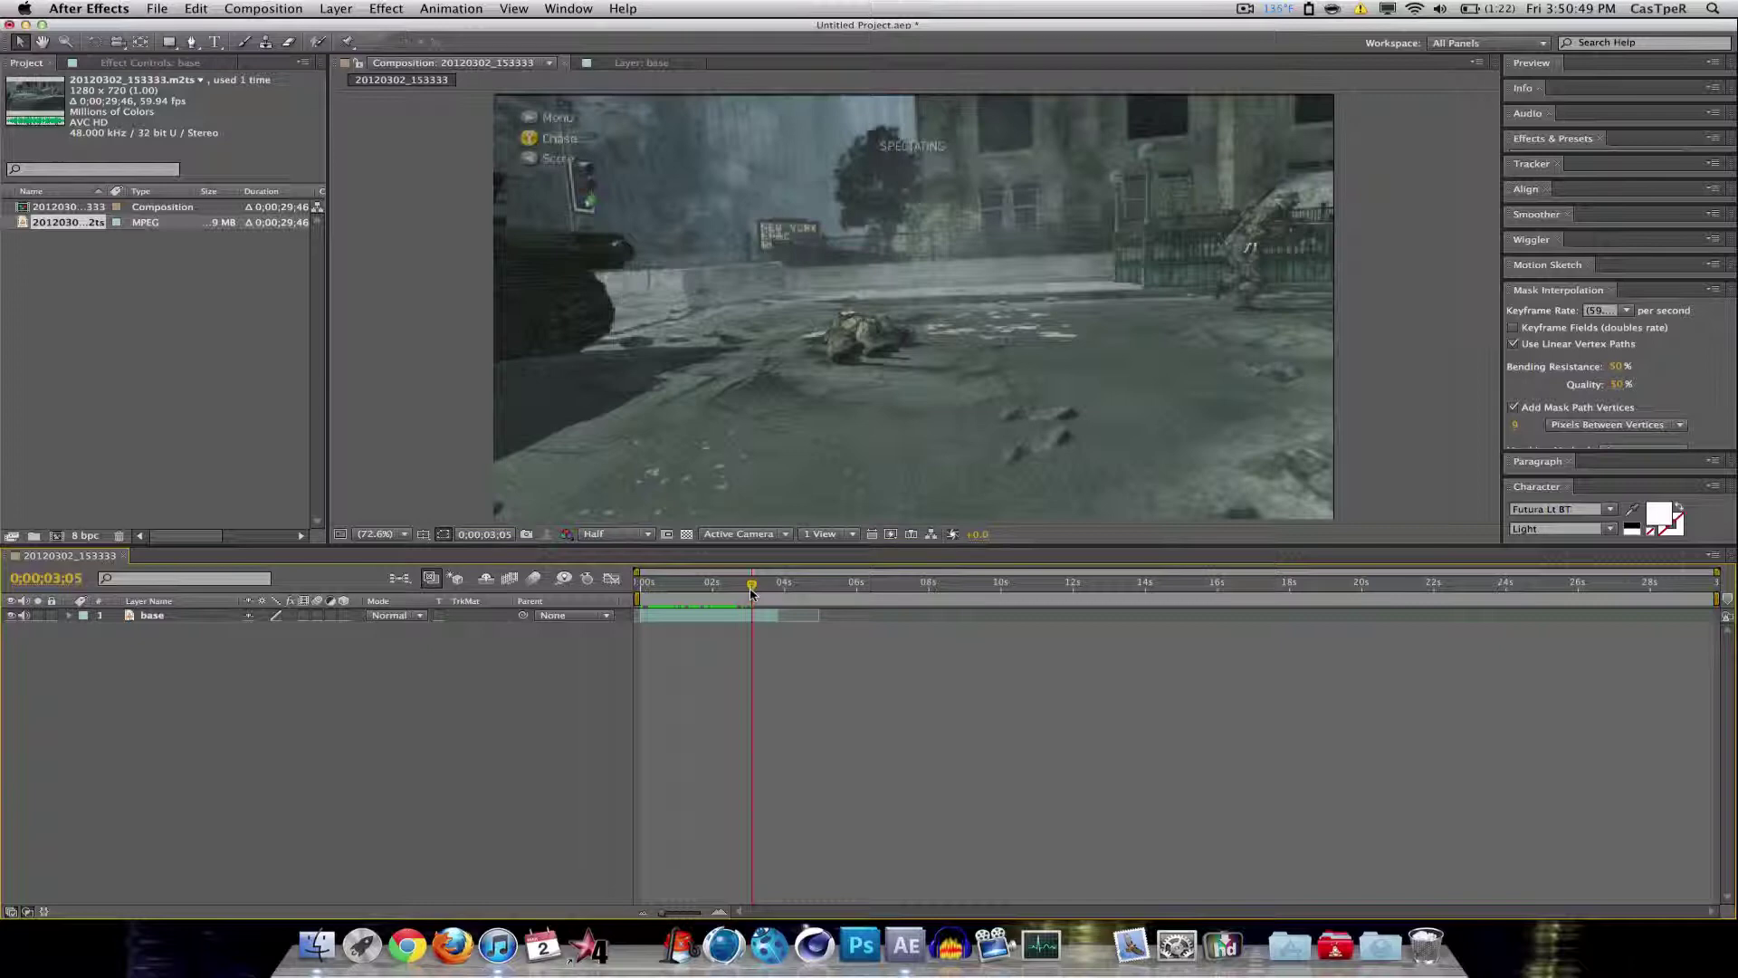
drag(751, 593, 623, 609)
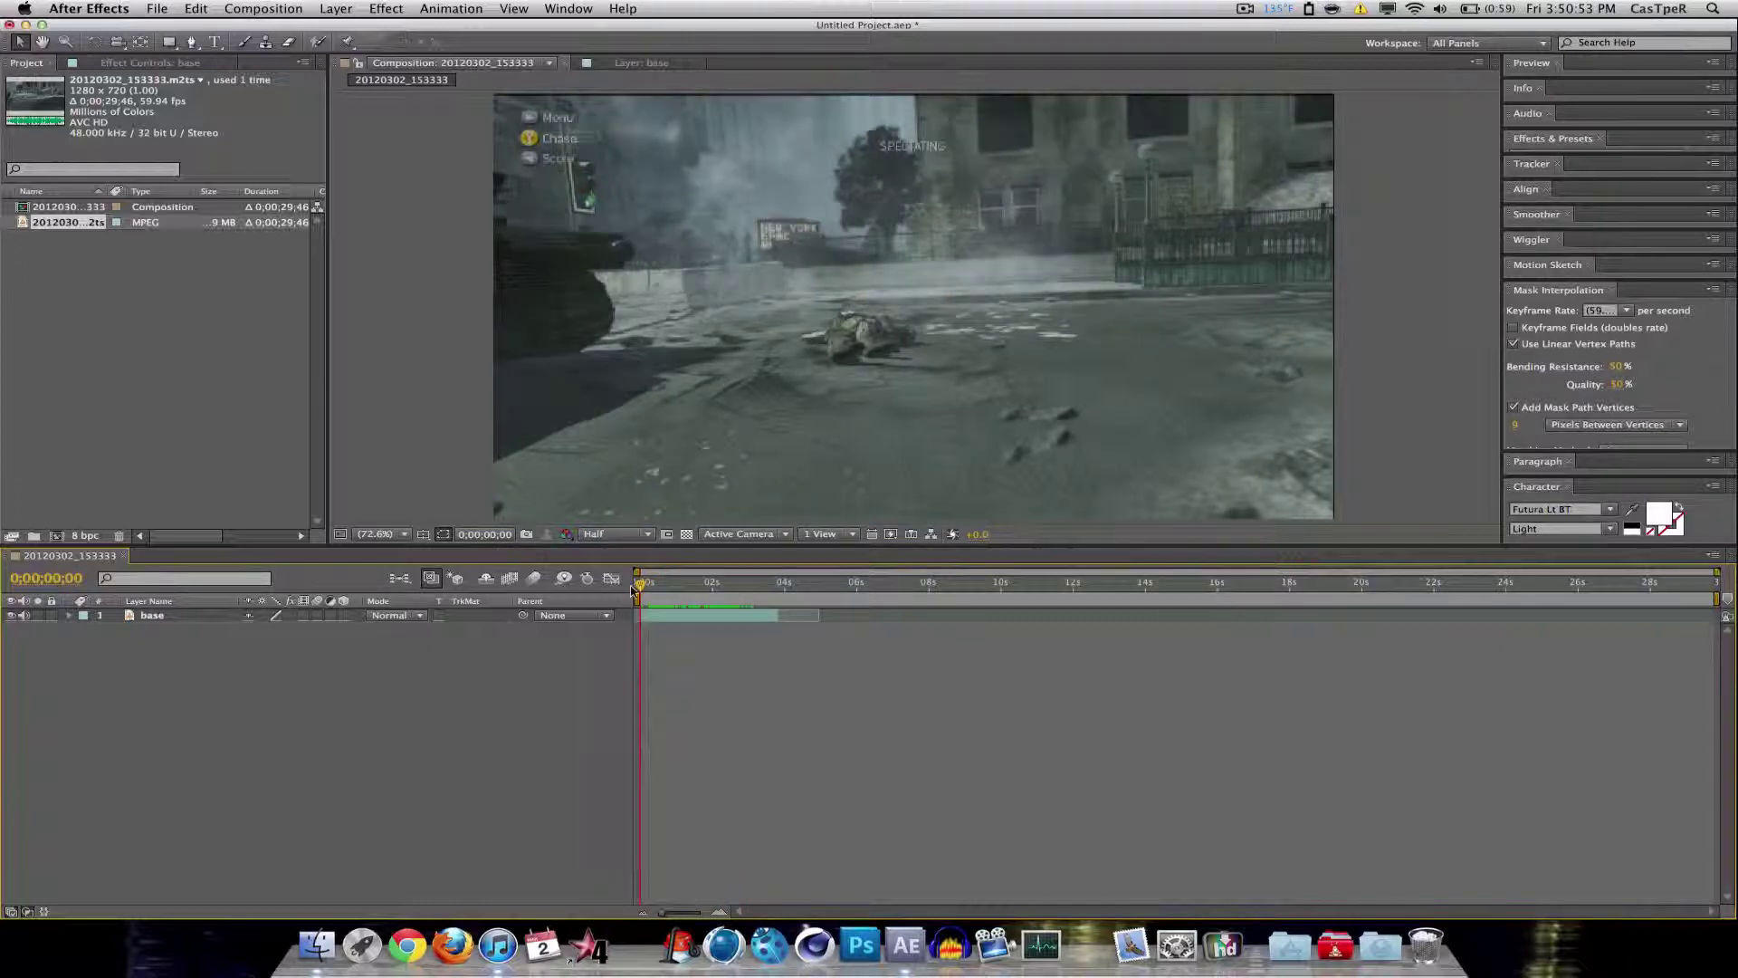
click(92, 262)
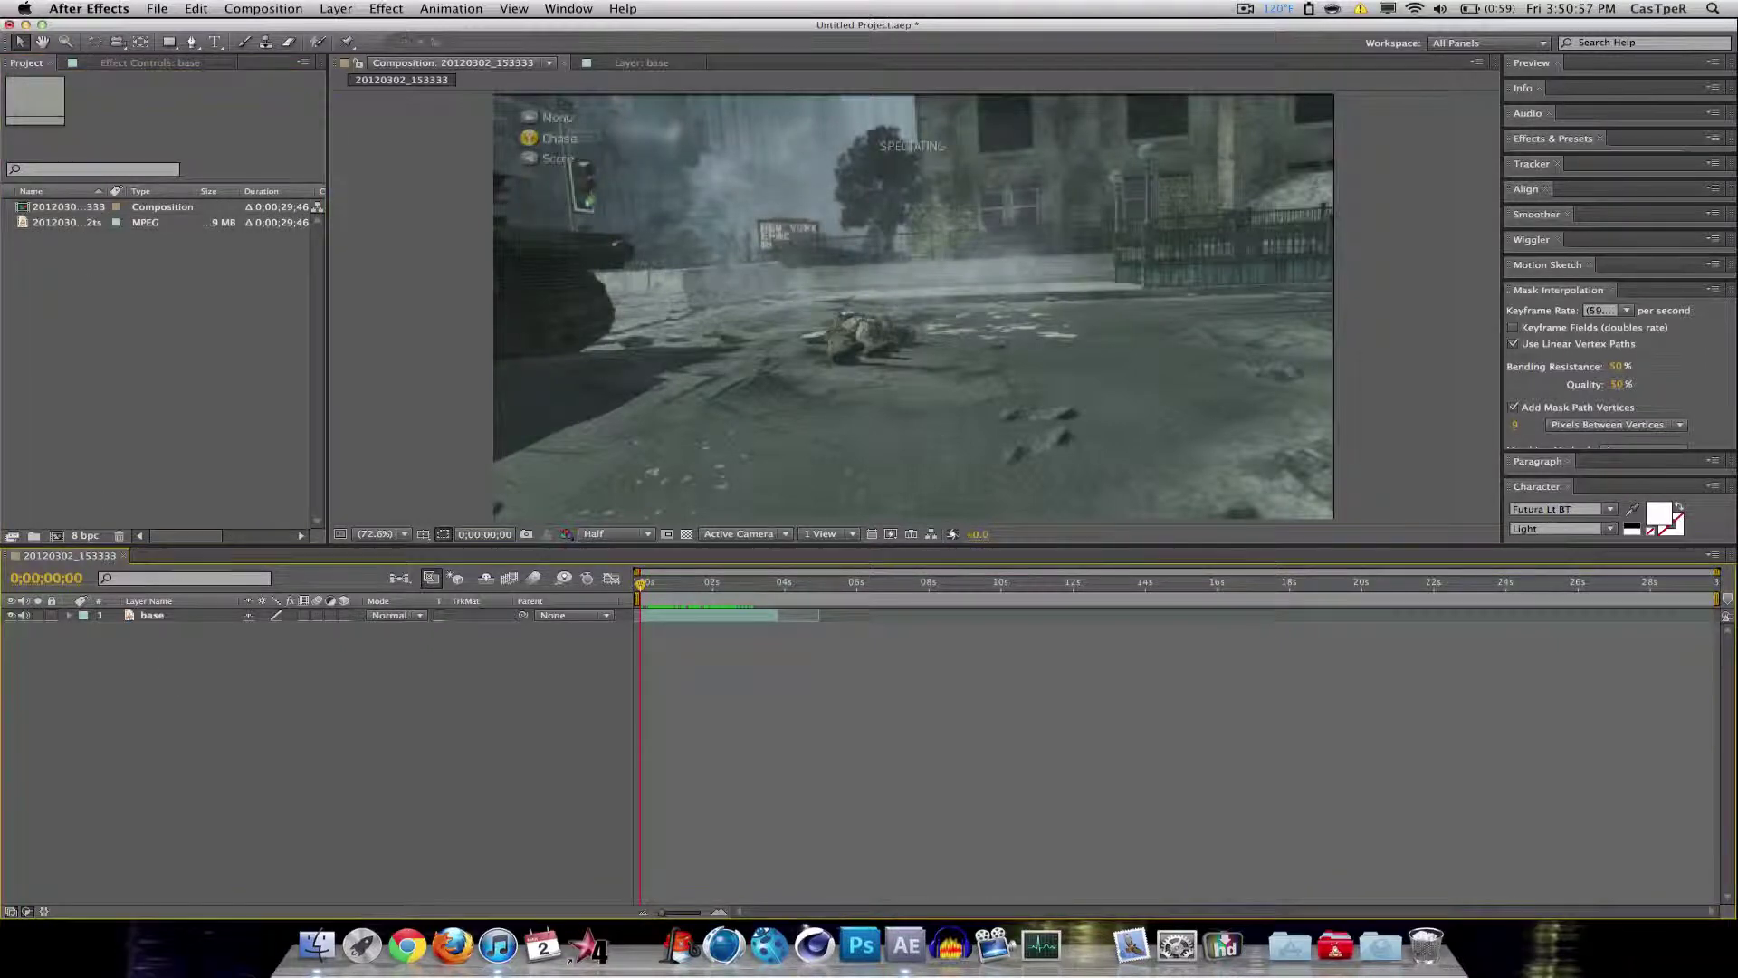
Step: Zoom the viewer out and scale the base layer up beyond the frame edges
click(150, 616)
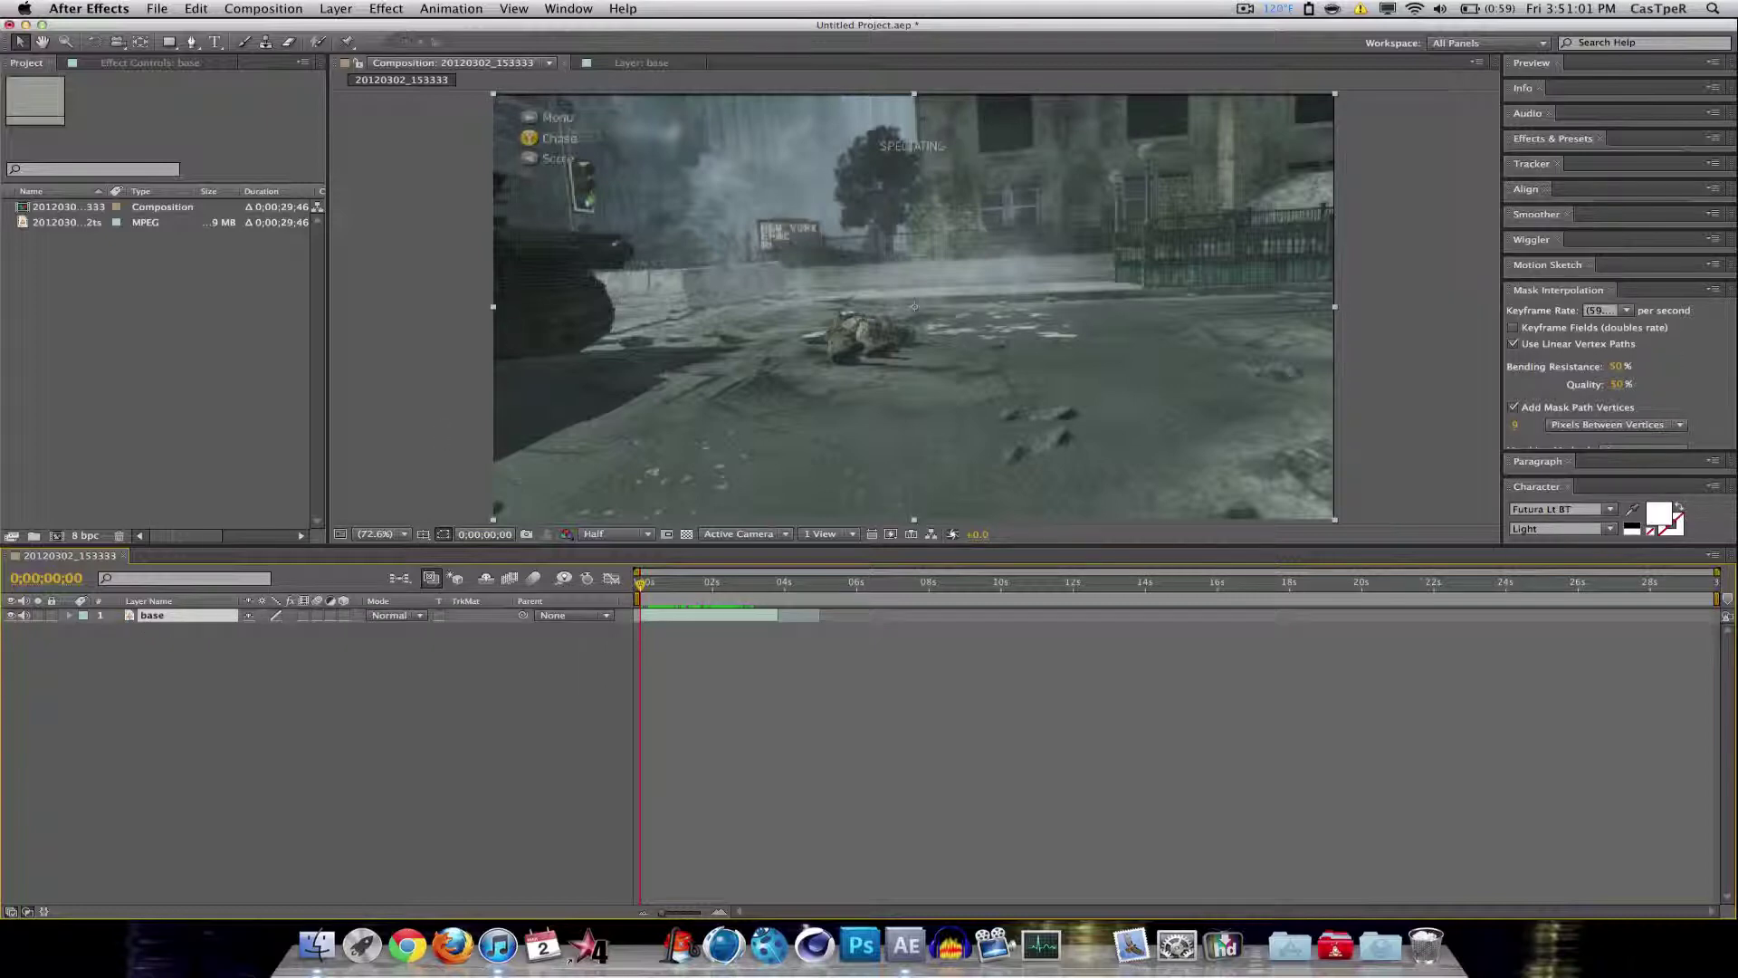
key(comma)
key(comma)
key(comma)
key(period)
key(period)
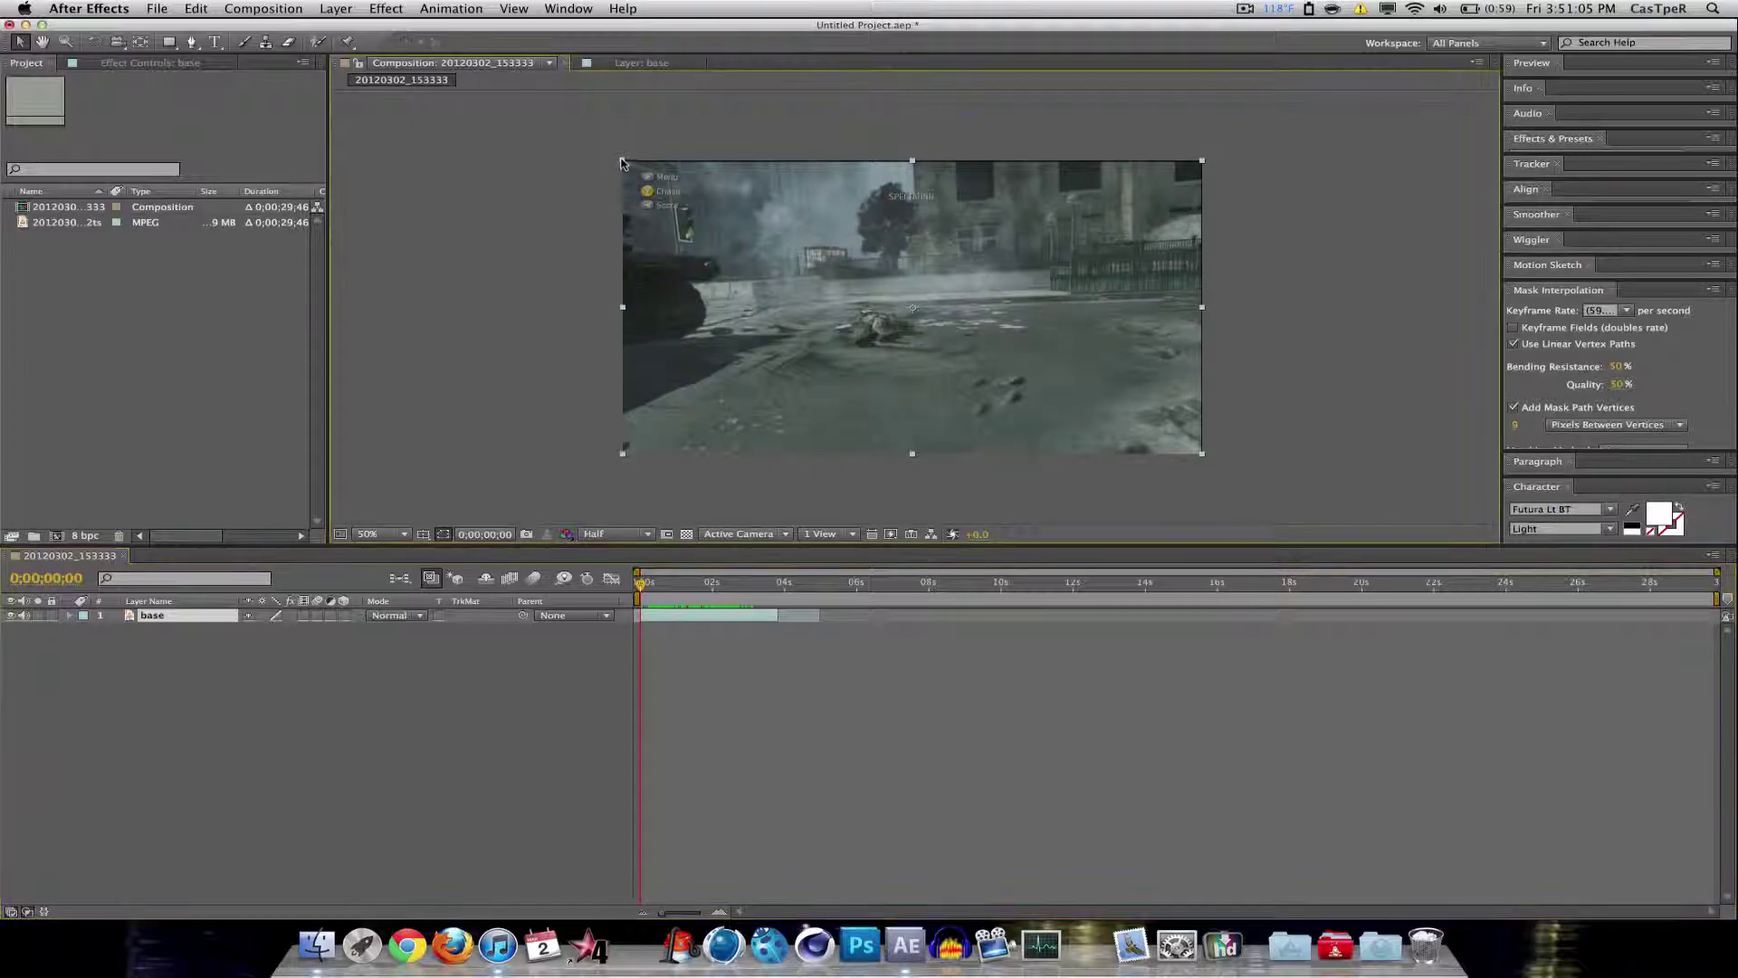
drag(621, 162, 577, 102)
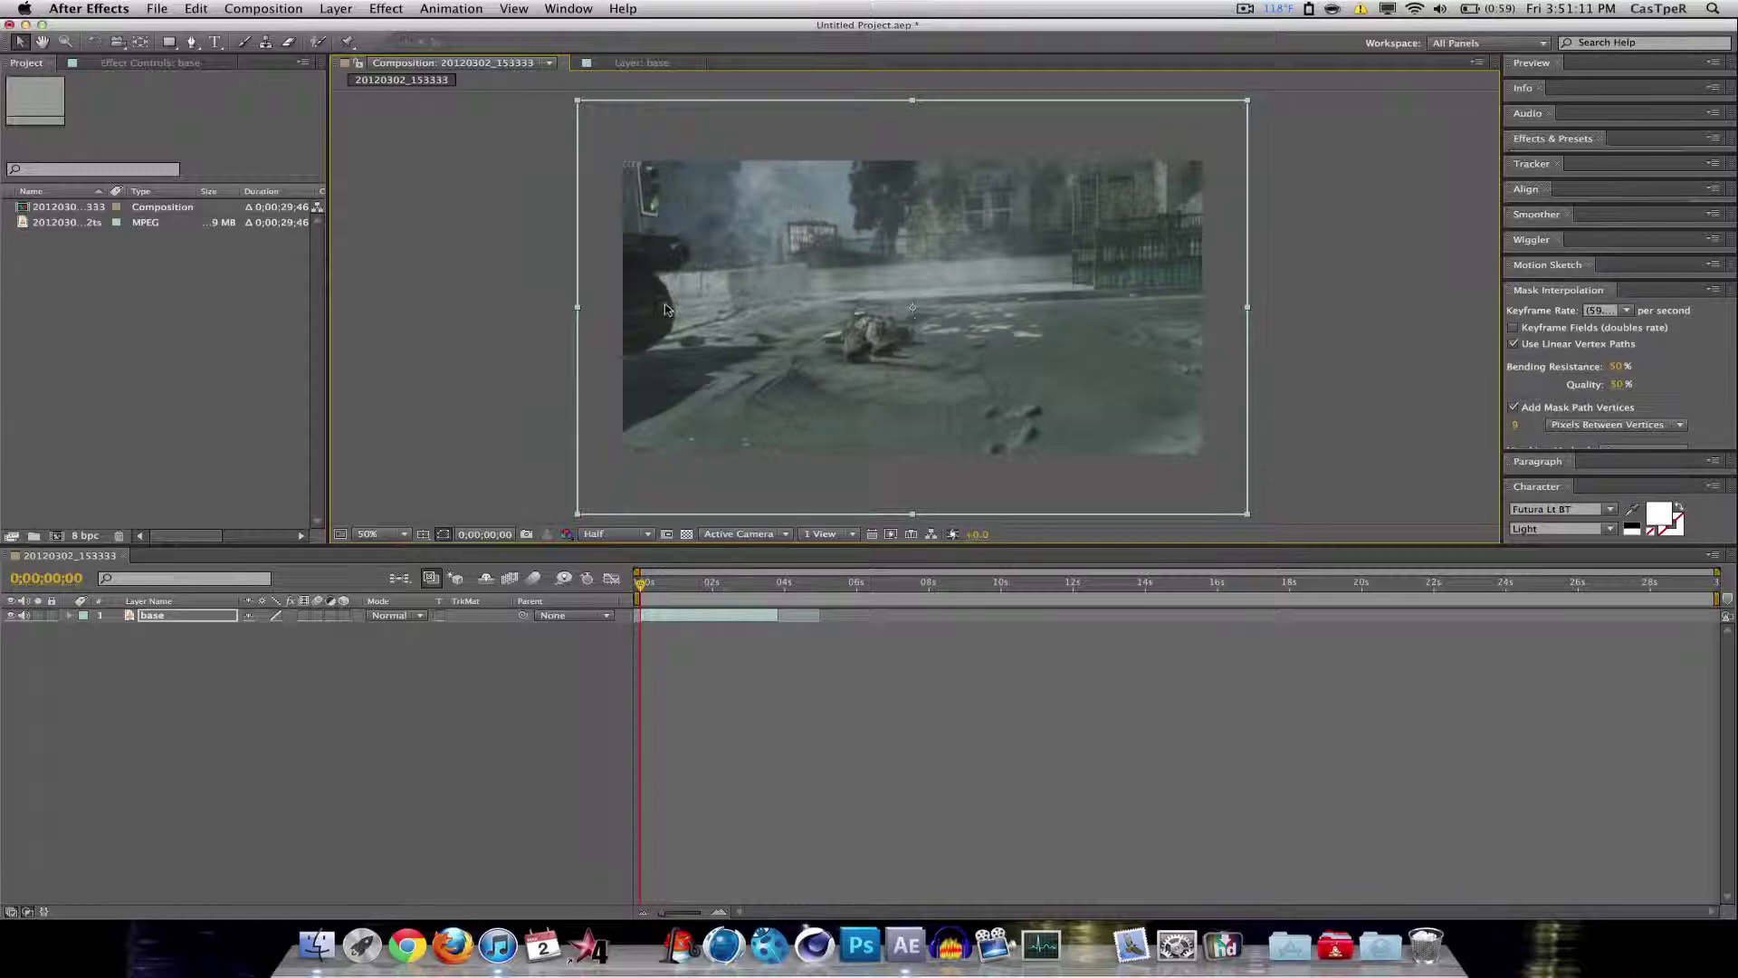
click(492, 292)
Step: Keep the preview resolution at Half and set the viewer magnification to Fit
scroll(492, 292, up, 2)
scroll(492, 293, down, 2)
click(631, 536)
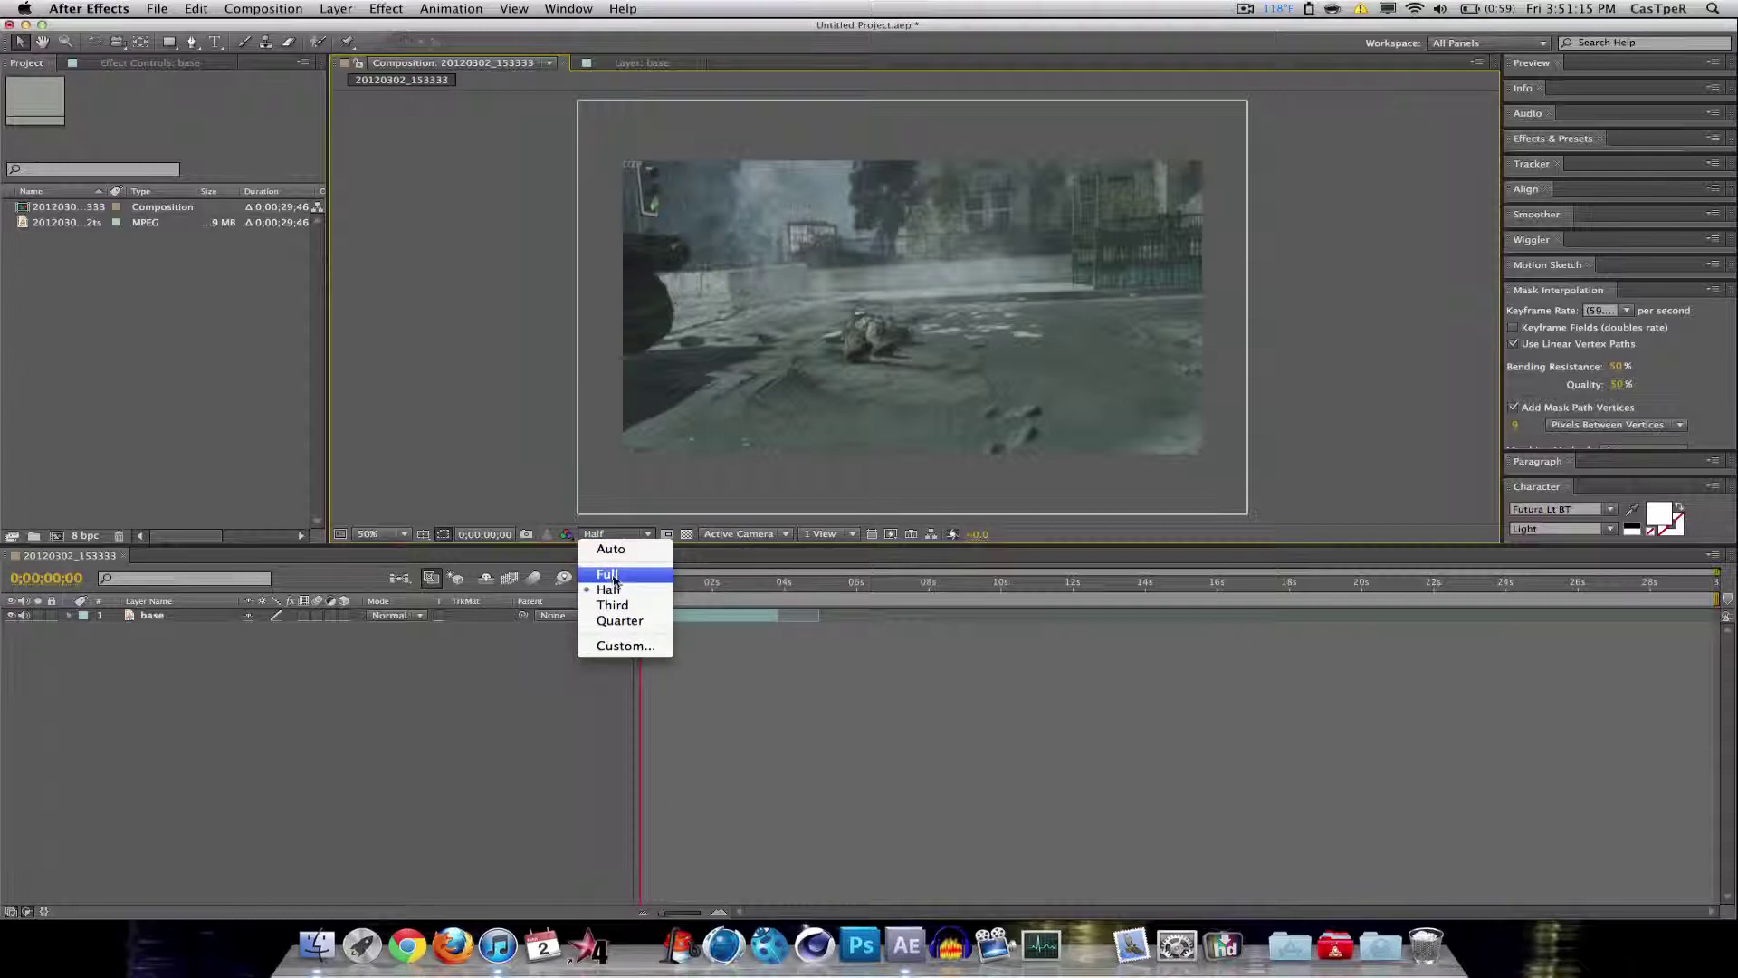
click(671, 569)
click(405, 534)
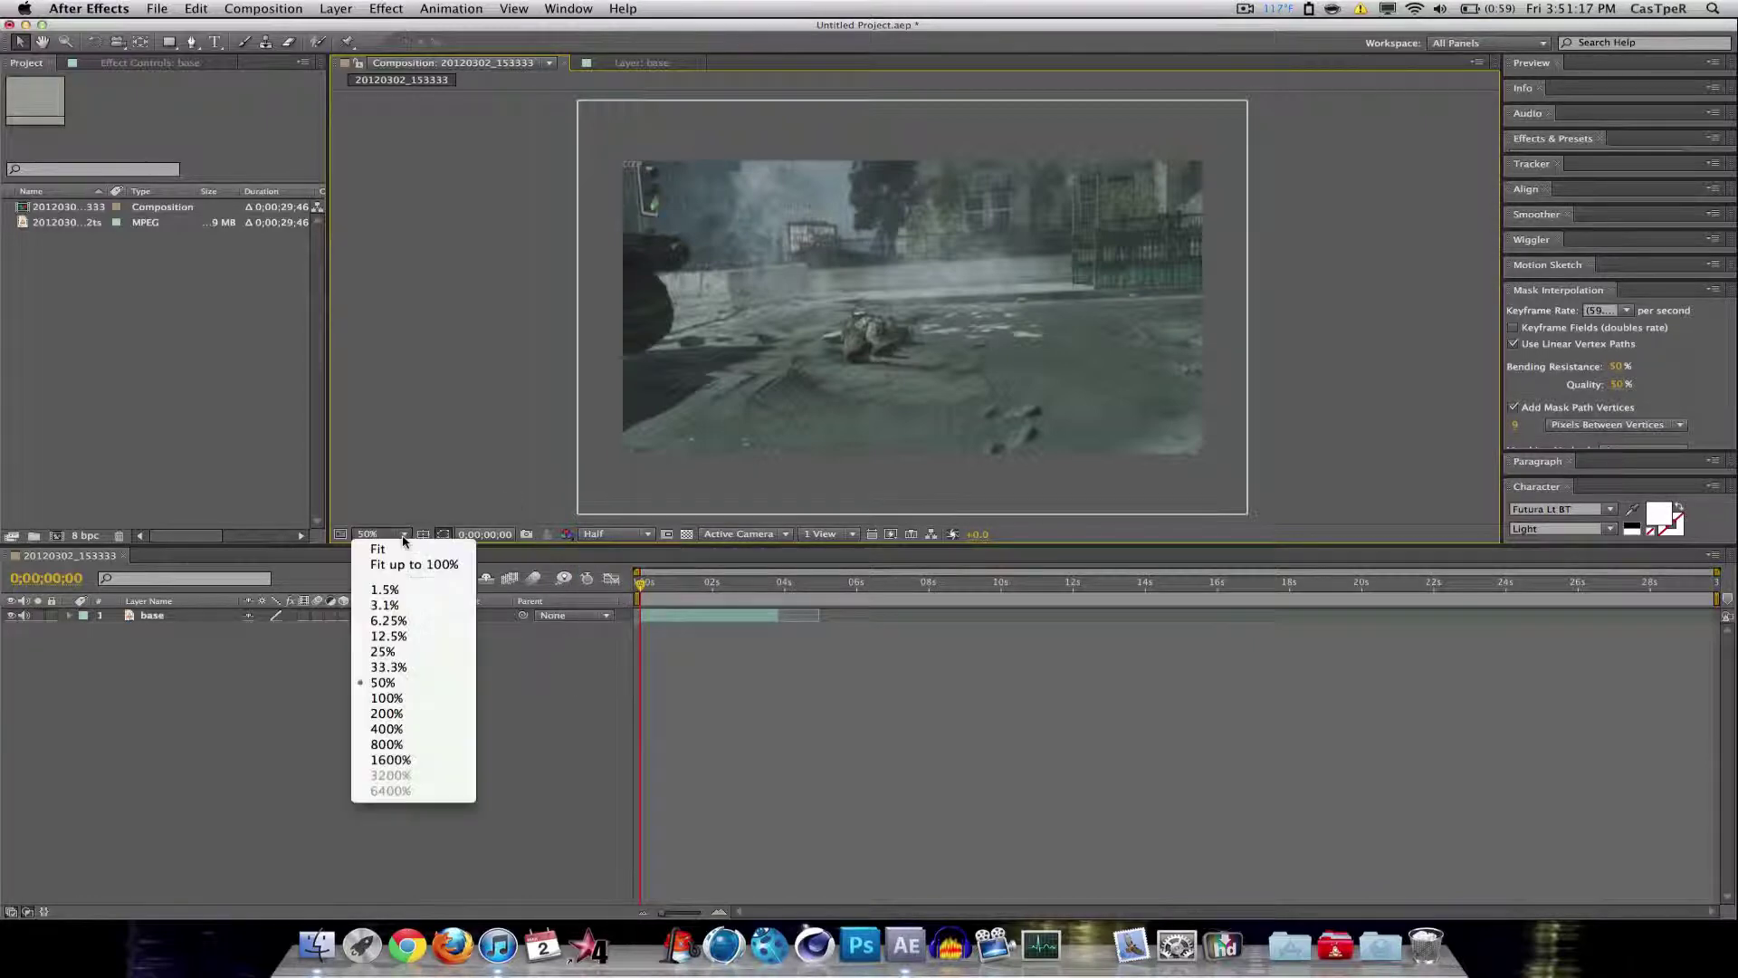
click(399, 549)
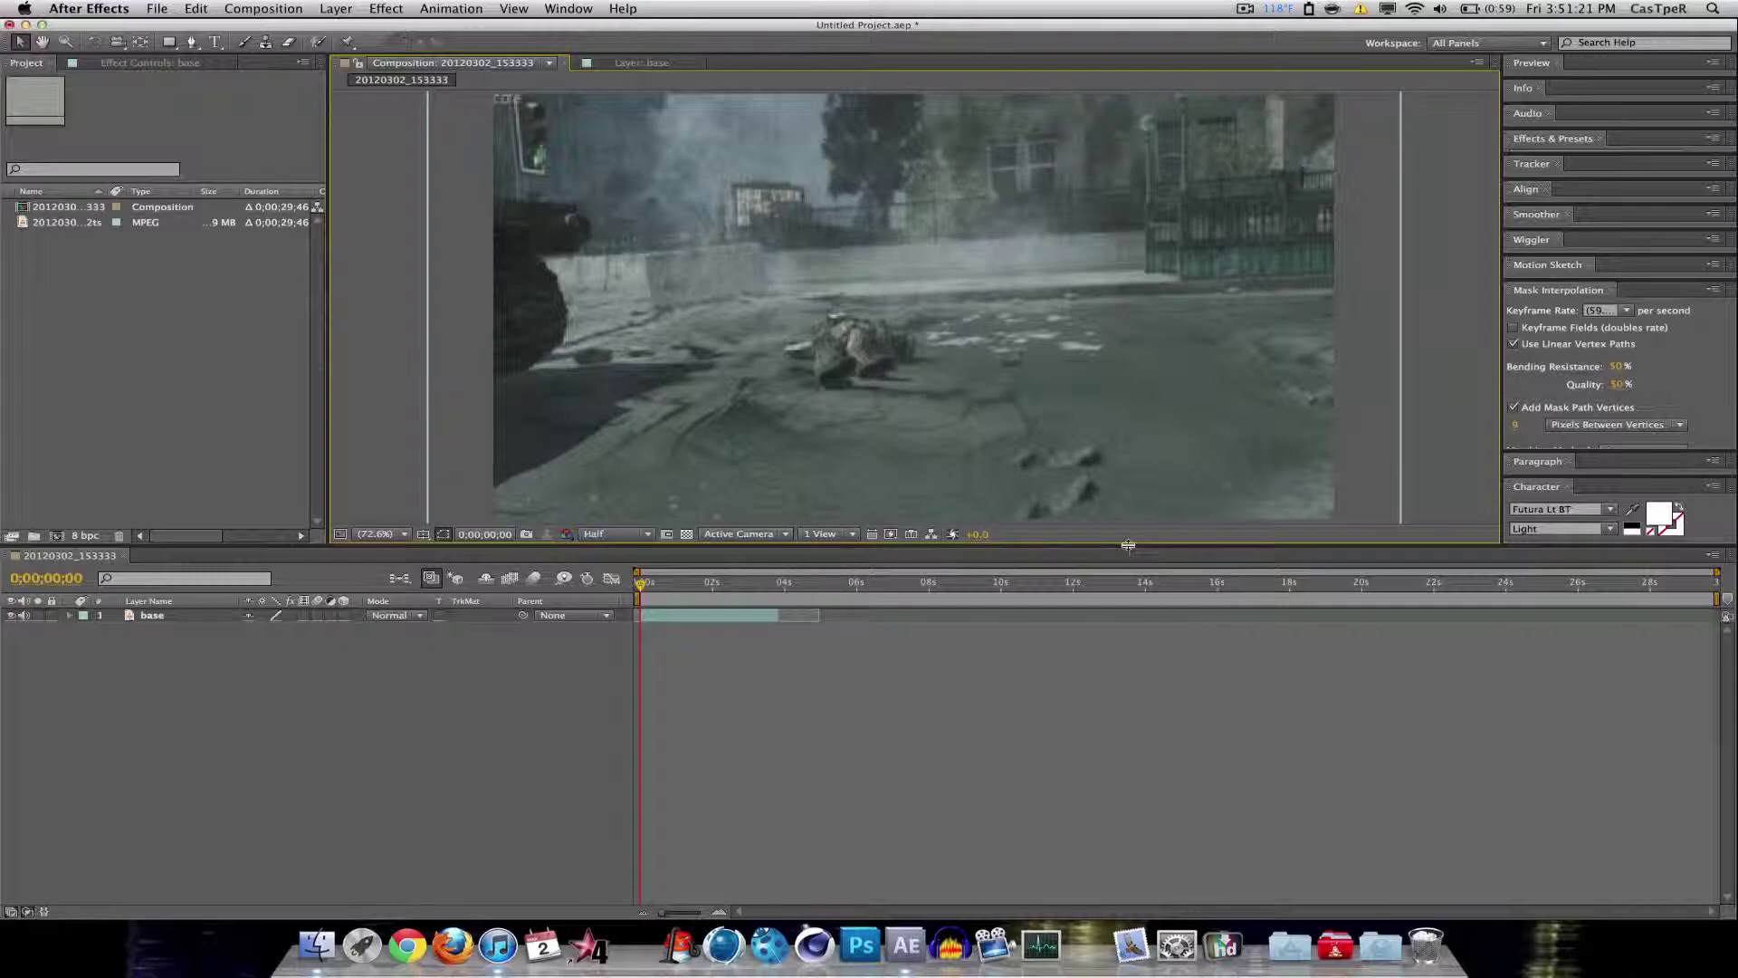
Step: Enlarge the composition viewer and select the base layer
drag(1129, 544, 1128, 589)
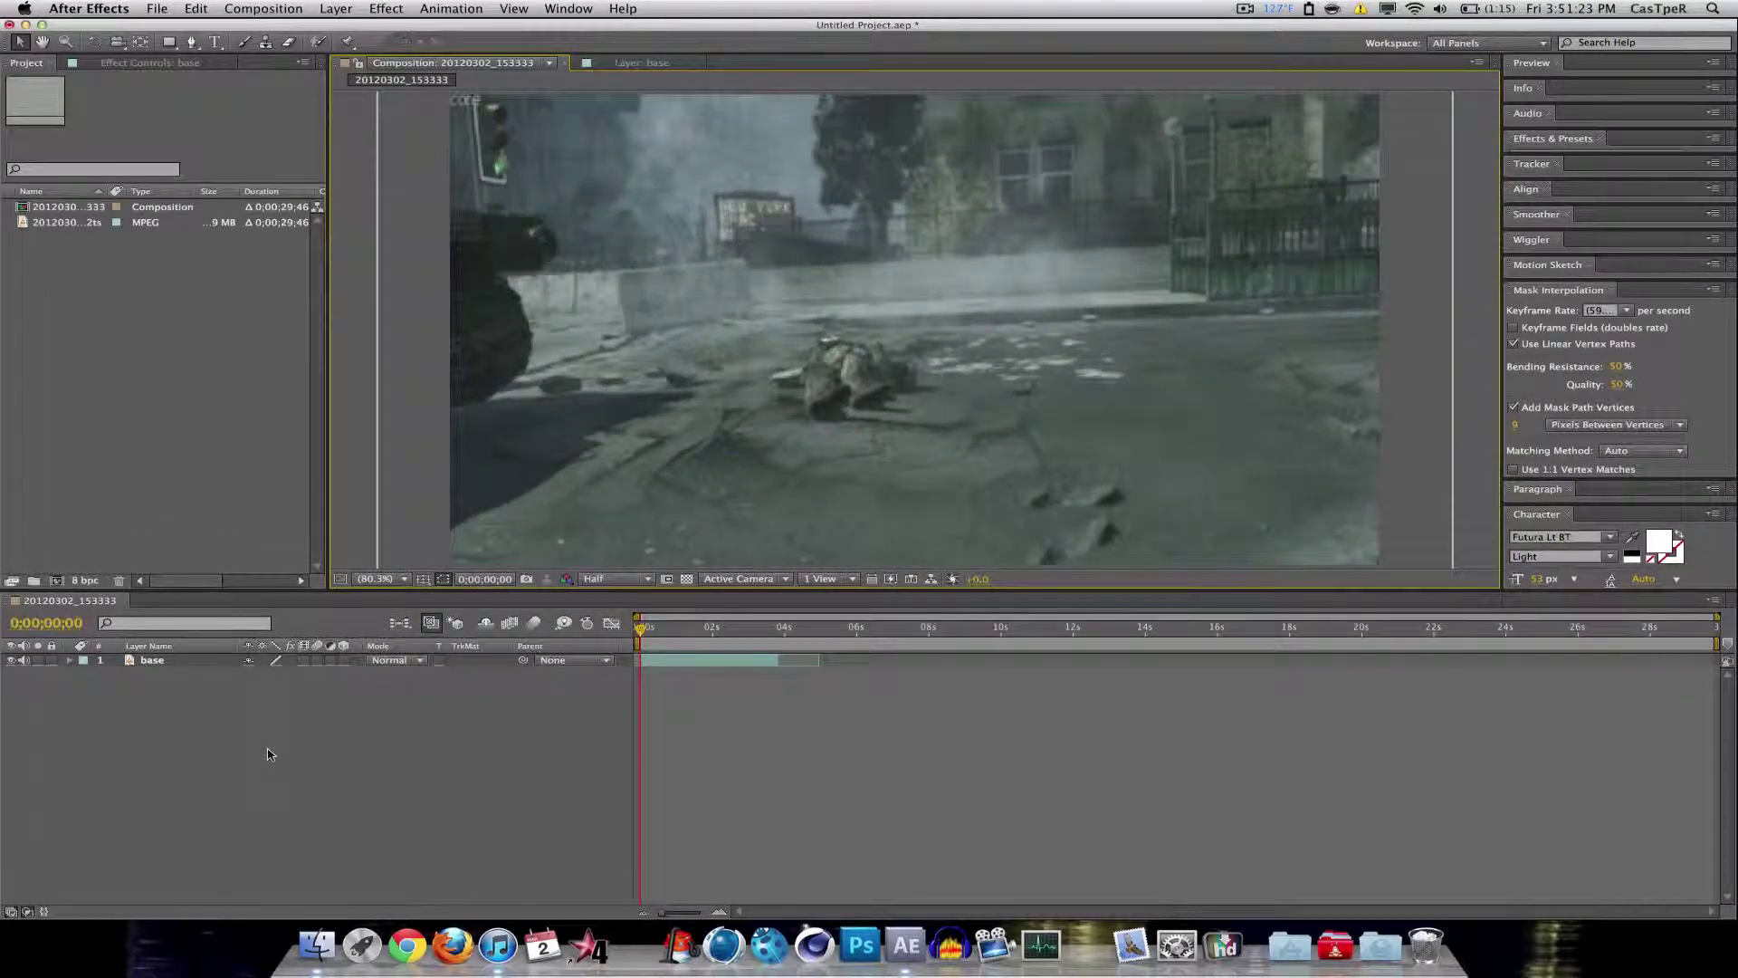
click(154, 664)
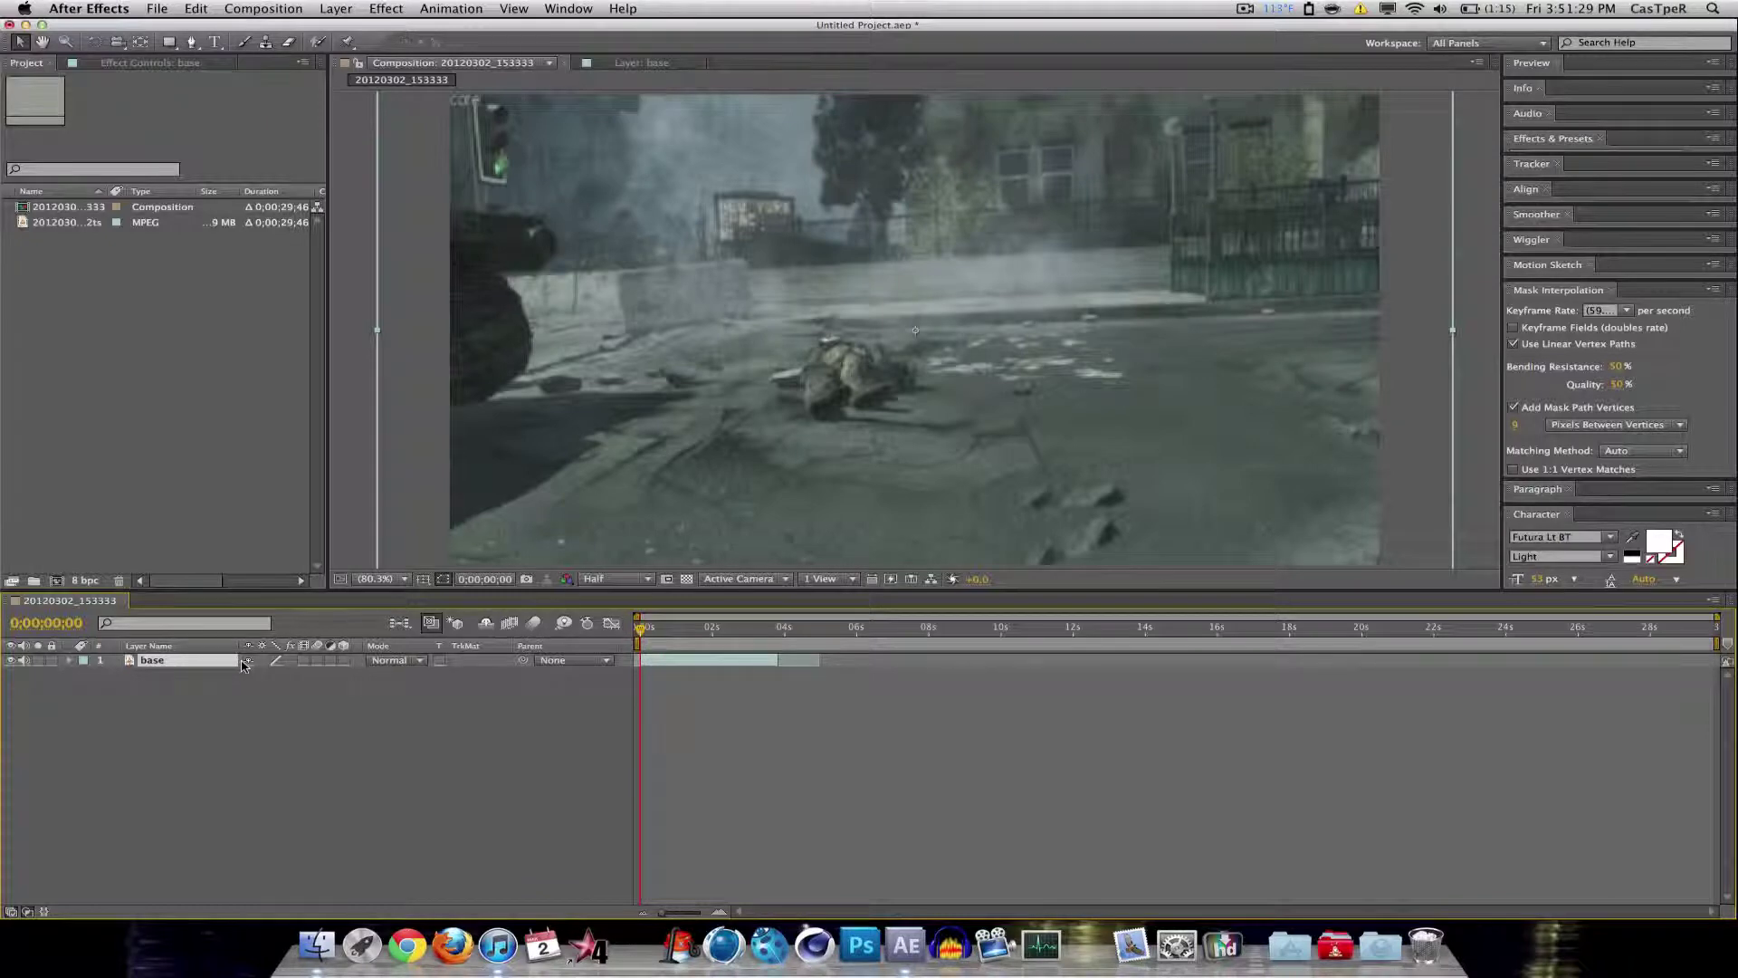
click(51, 661)
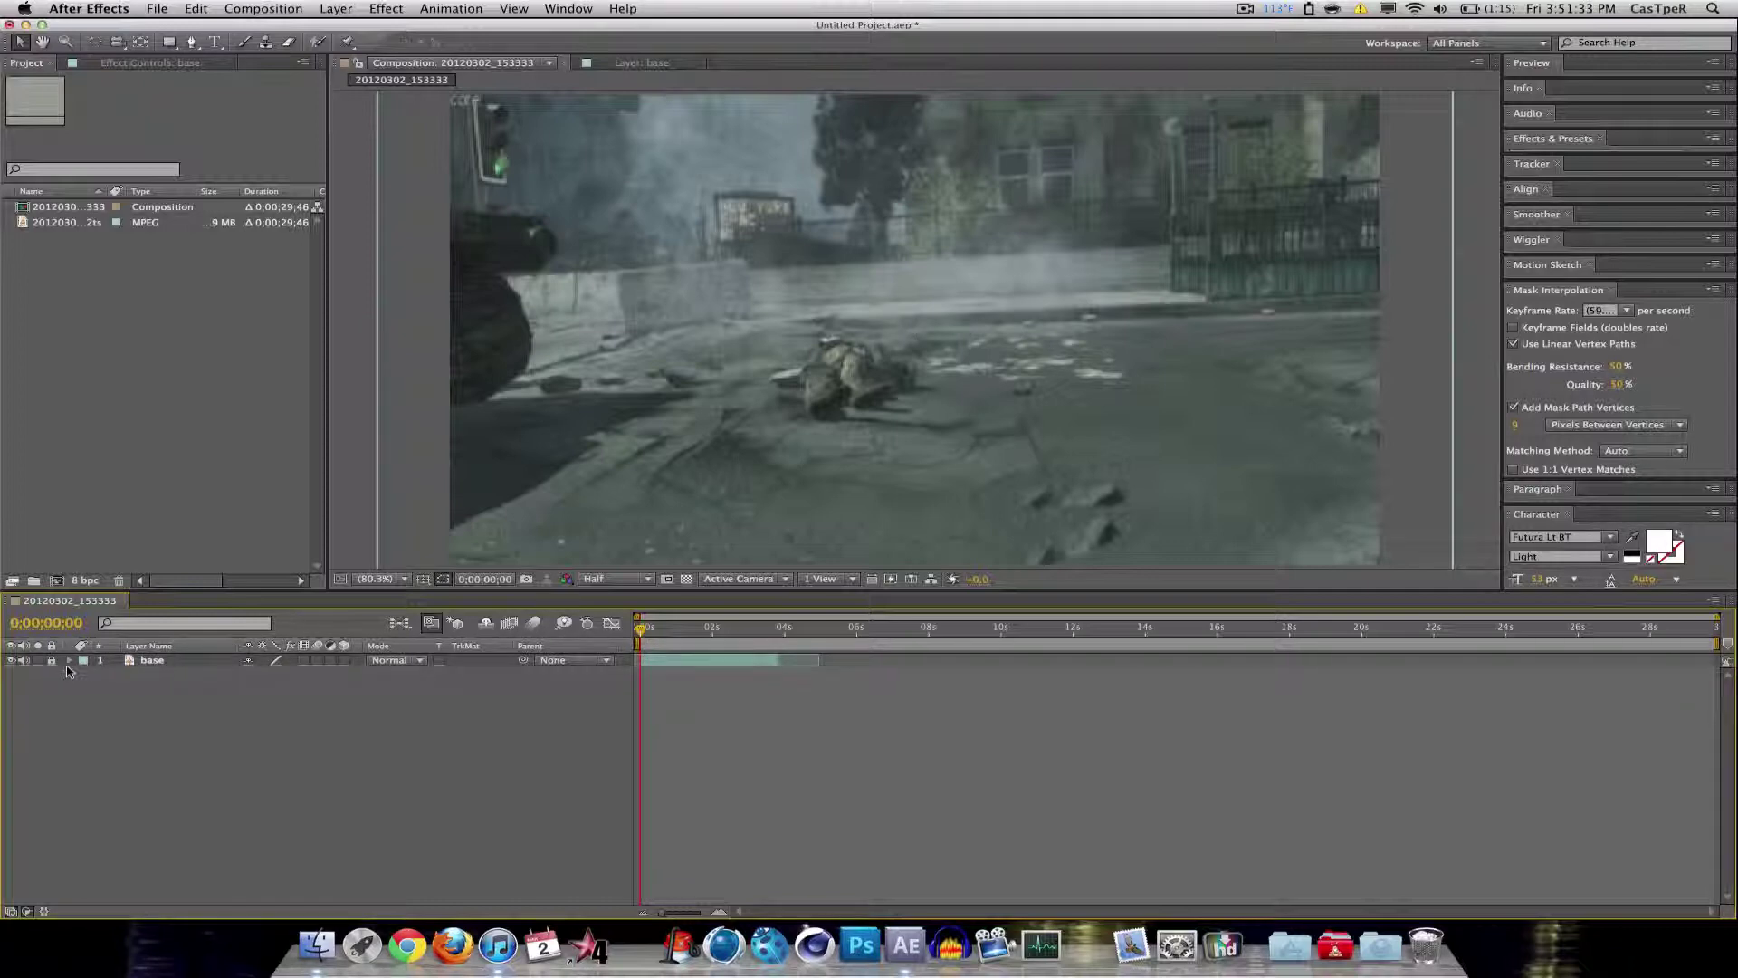
click(51, 661)
click(162, 661)
key(Return)
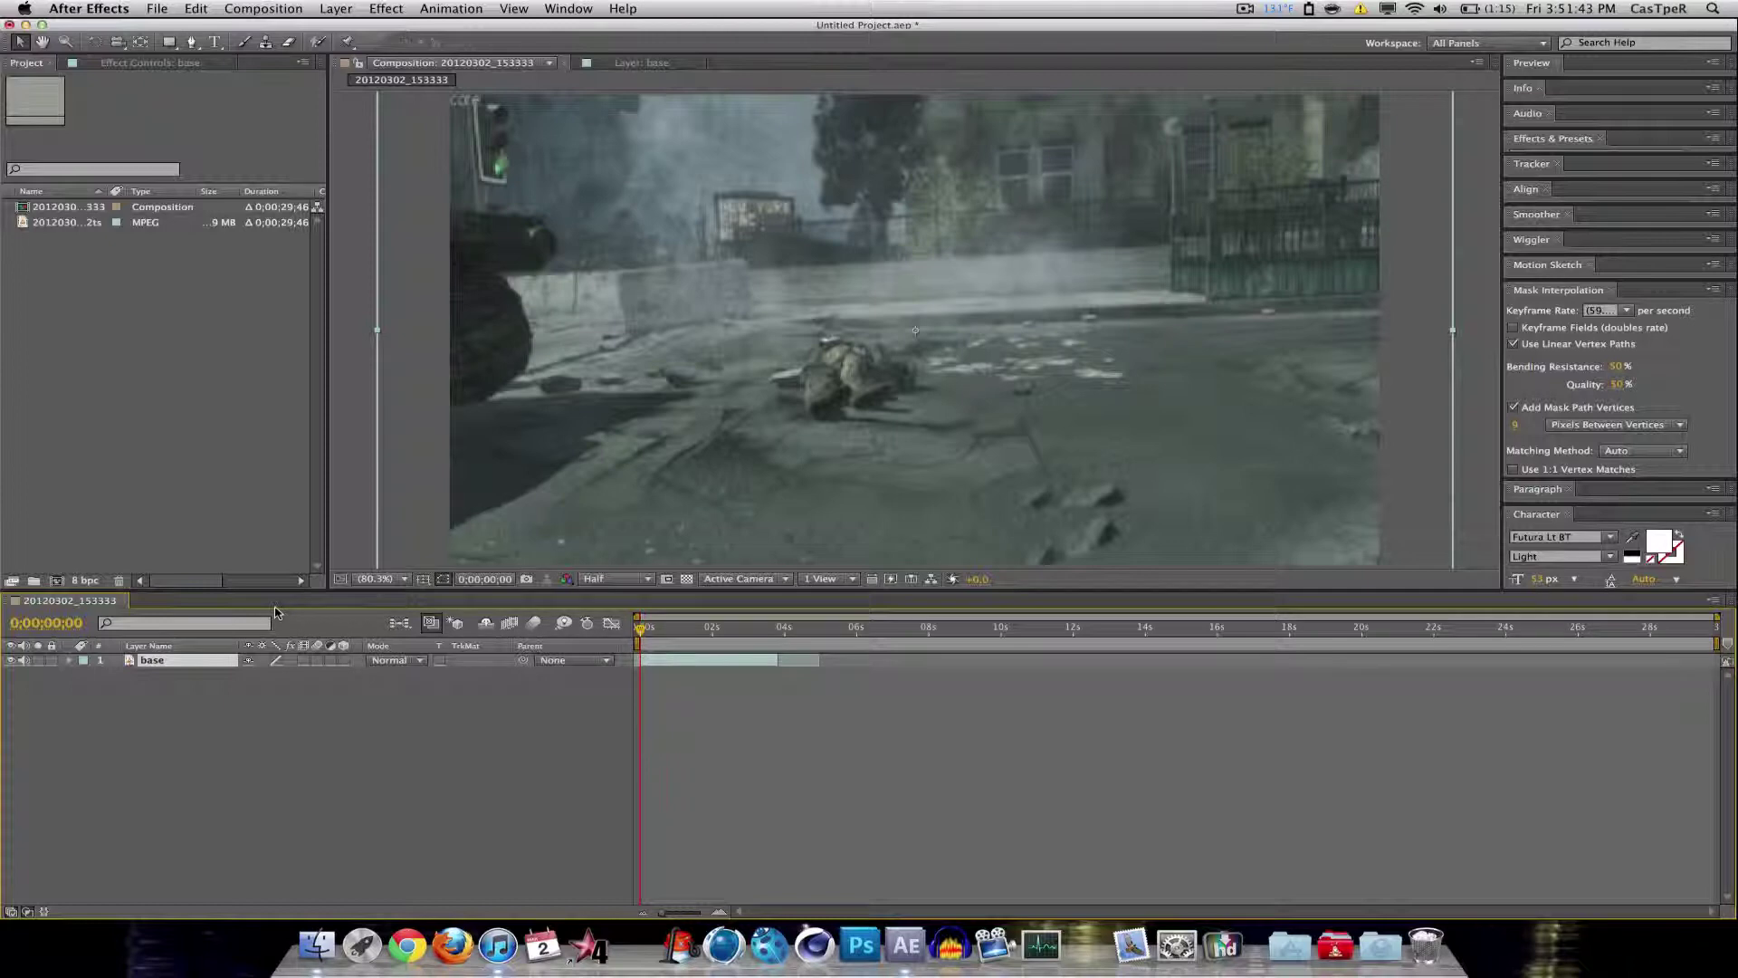
Step: Duplicate the base layer four times with Cmd+D to get base 2 through base 5
key(super+d)
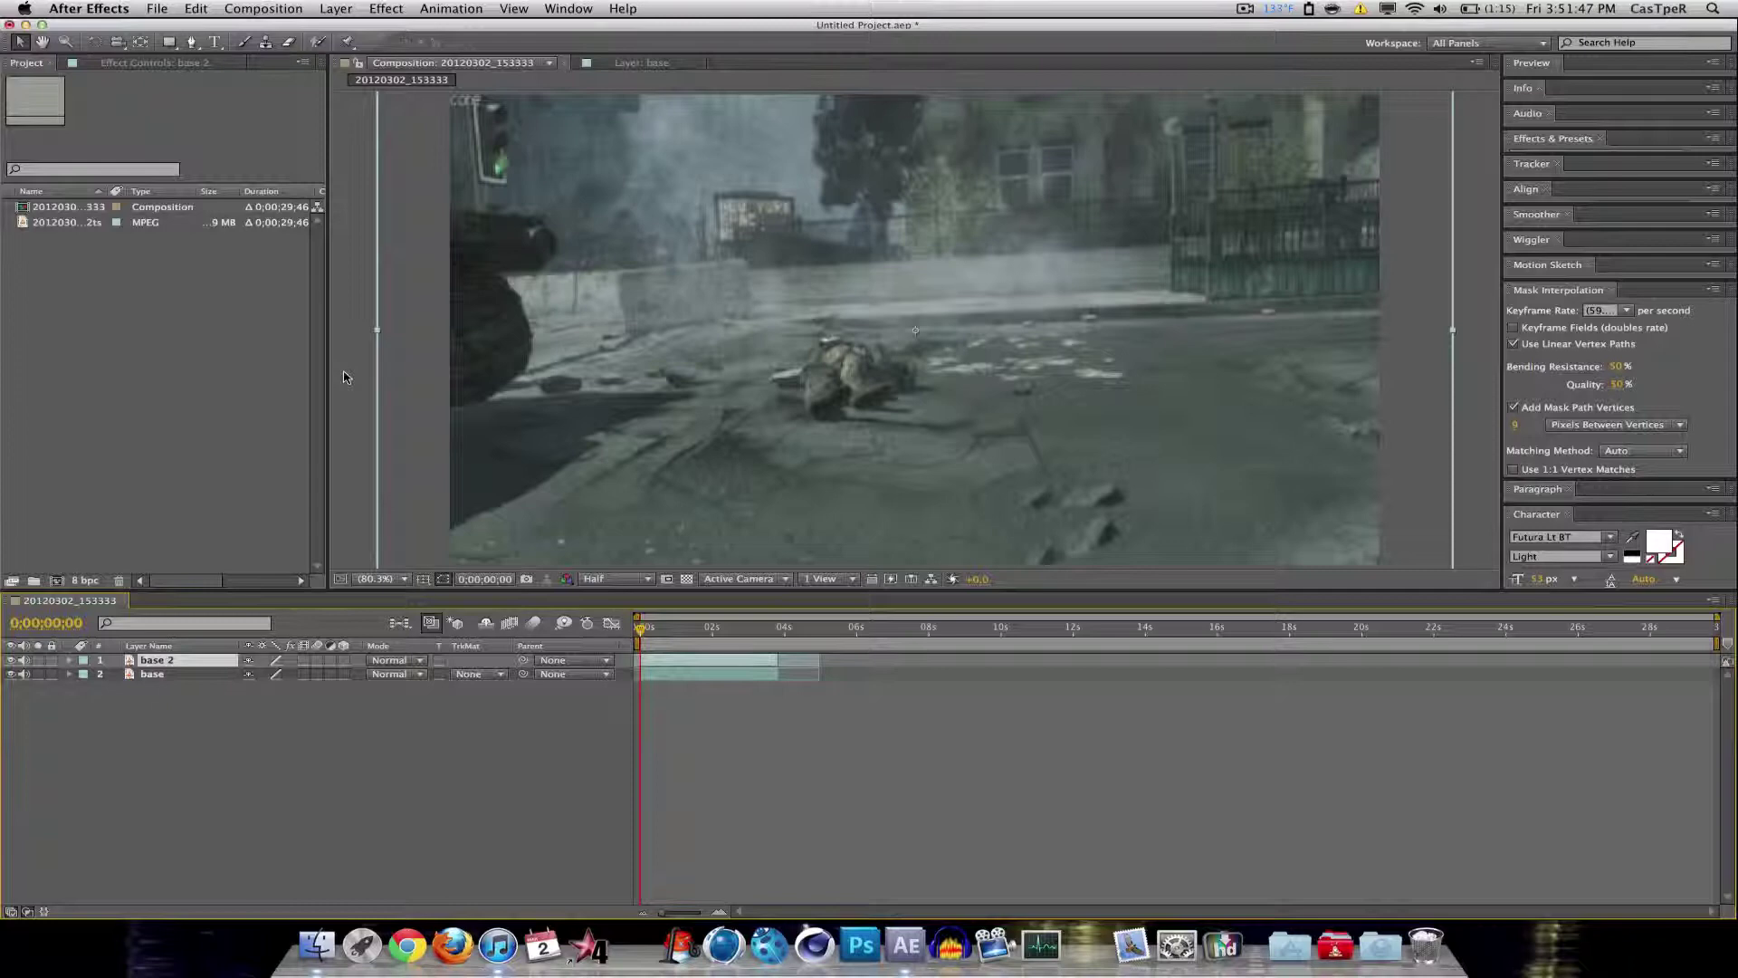
key(super+d)
key(super+d)
key(super+d)
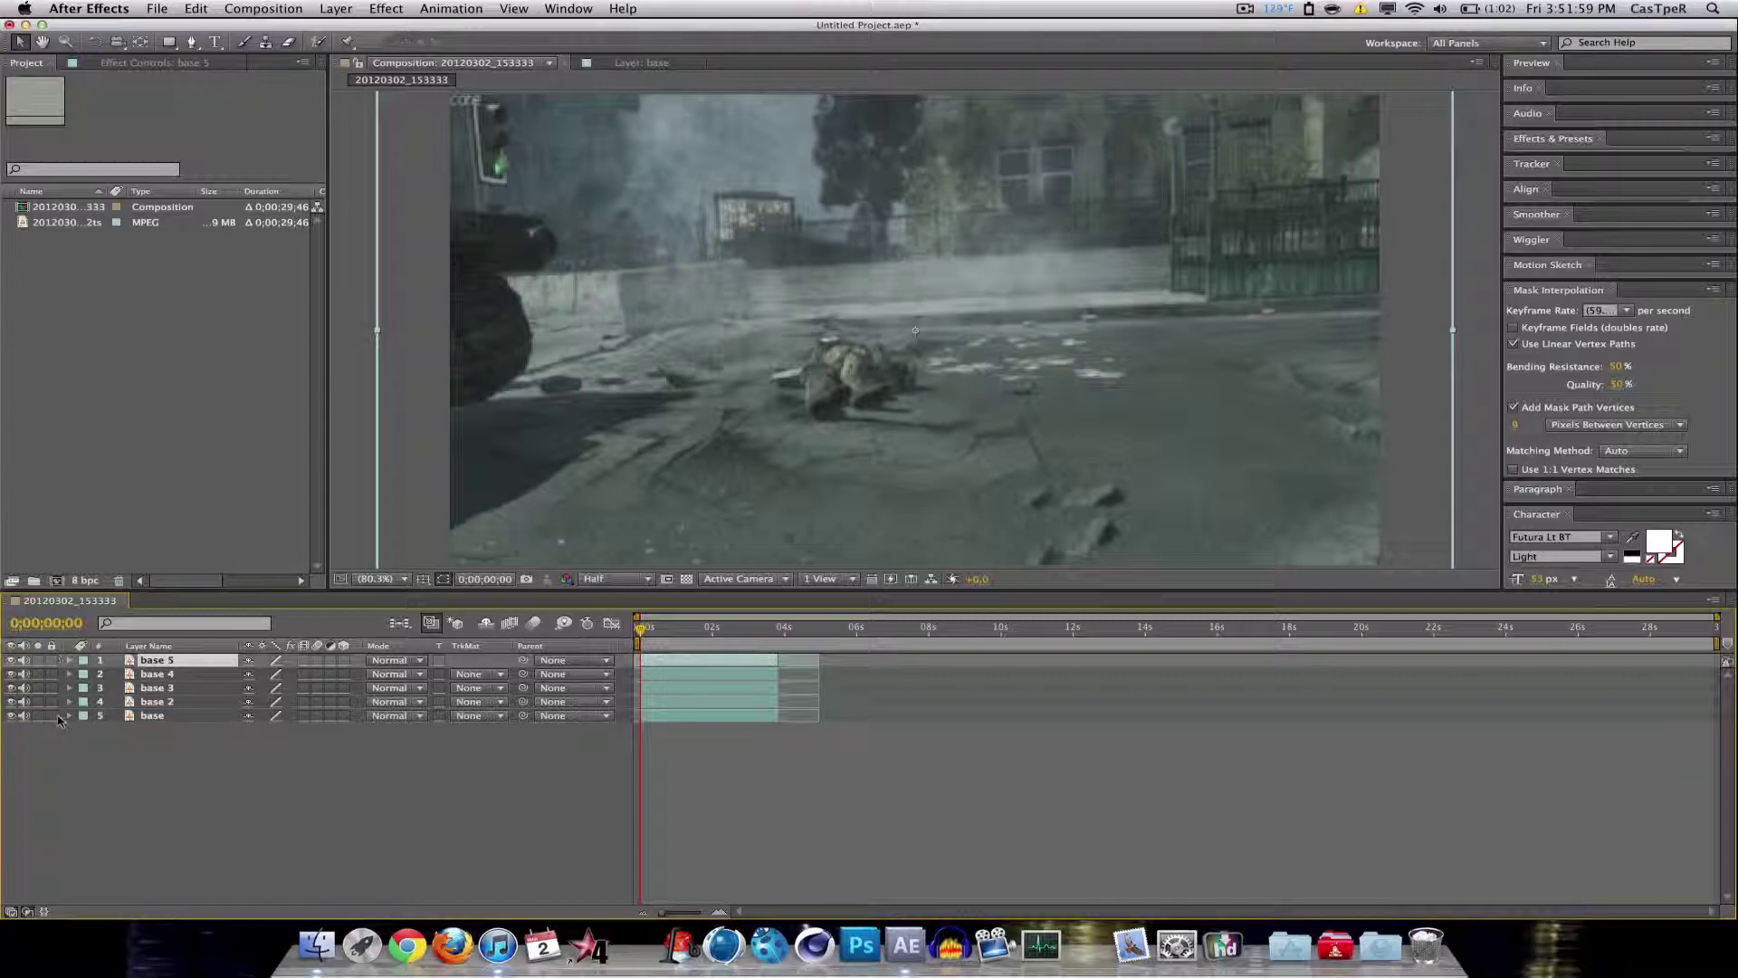
click(59, 720)
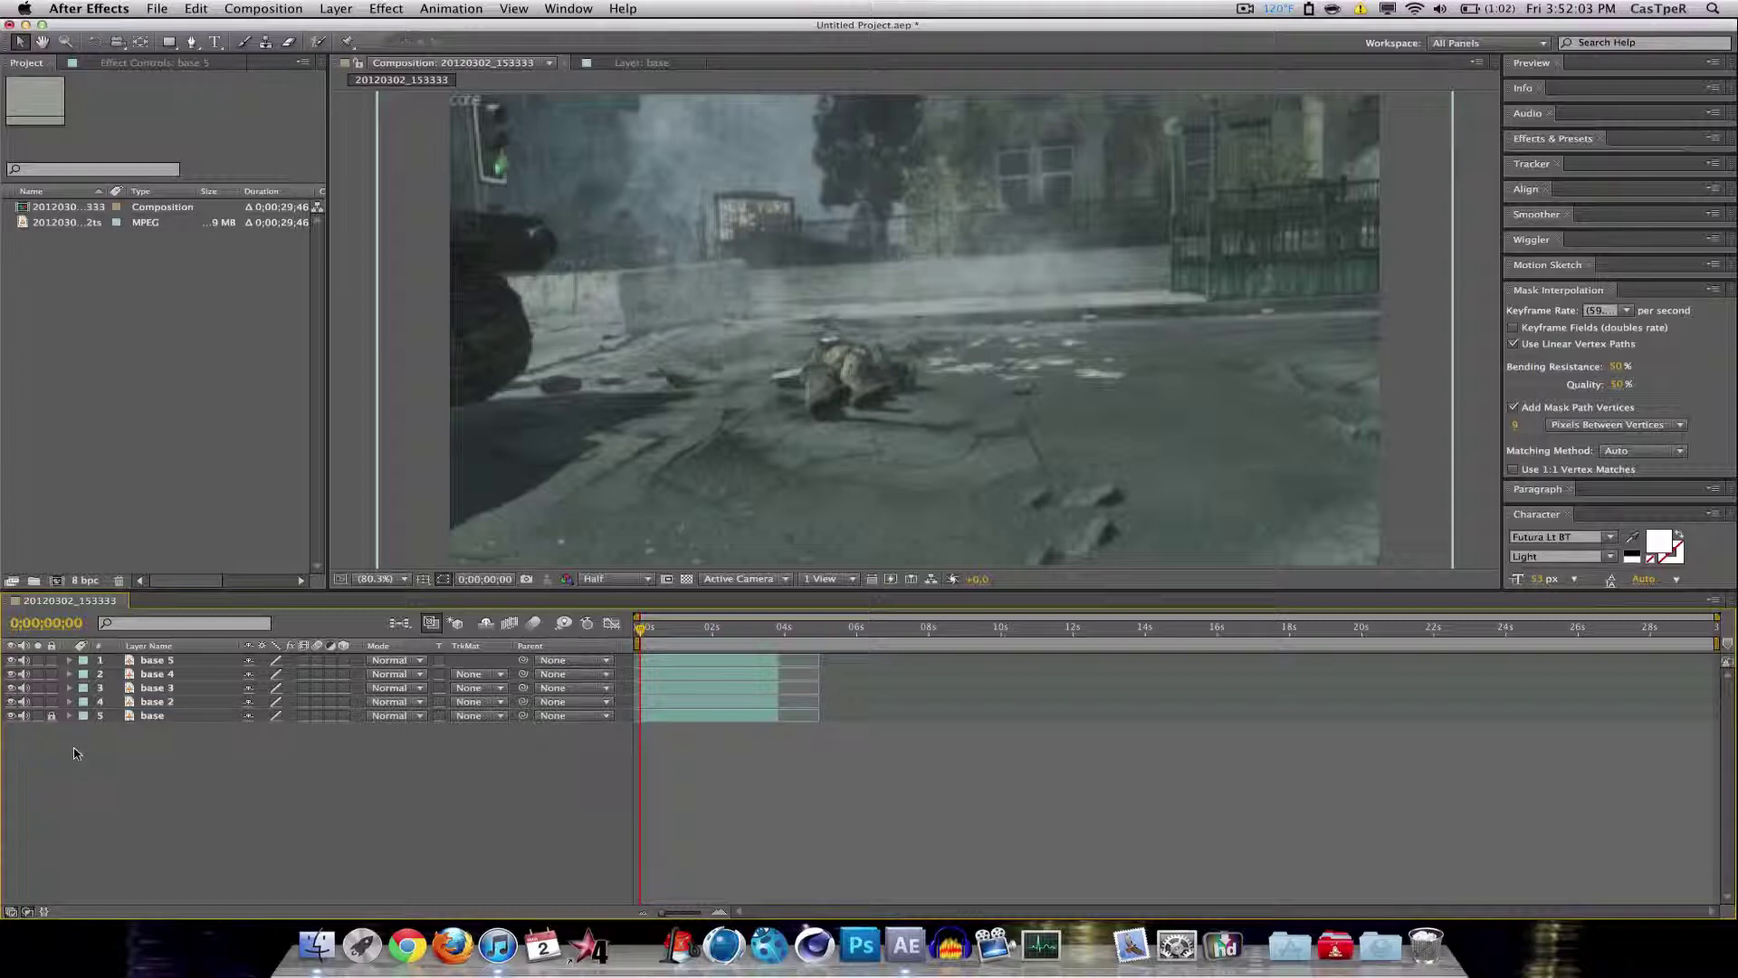
Step: Label base 5 red, base 4 yellow, base 3 Sea Foam and base 2 blue
click(83, 660)
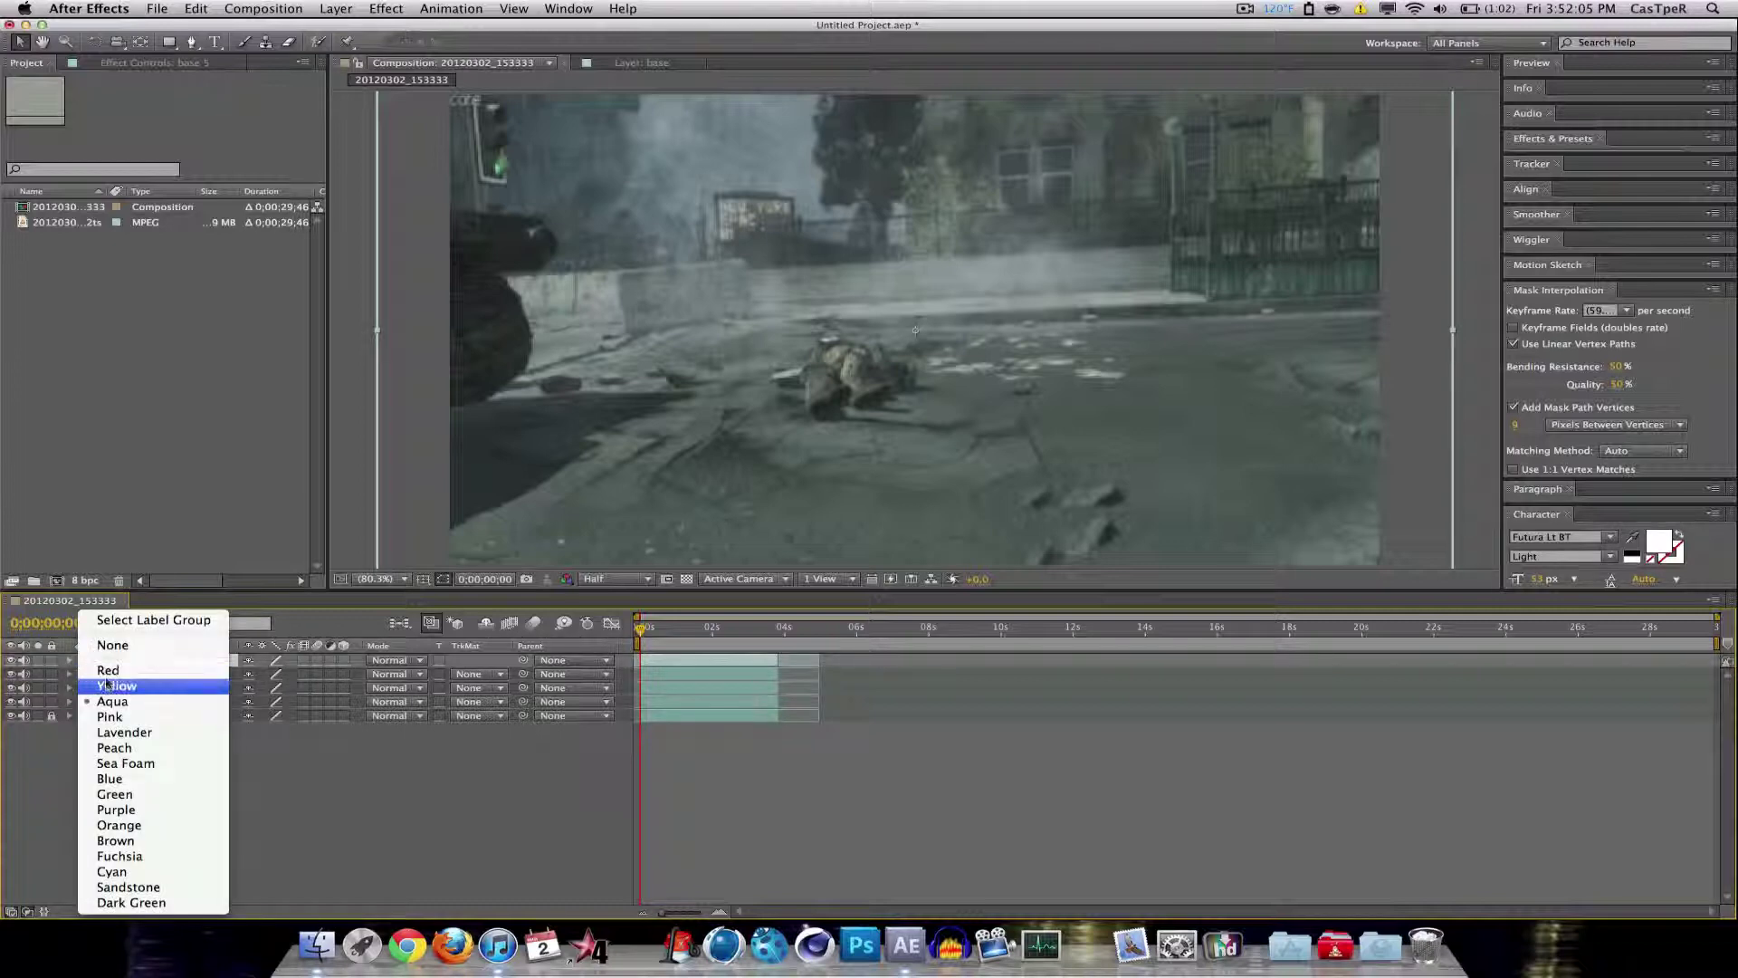
click(91, 673)
click(85, 679)
click(88, 687)
click(83, 689)
click(105, 763)
click(83, 701)
click(111, 778)
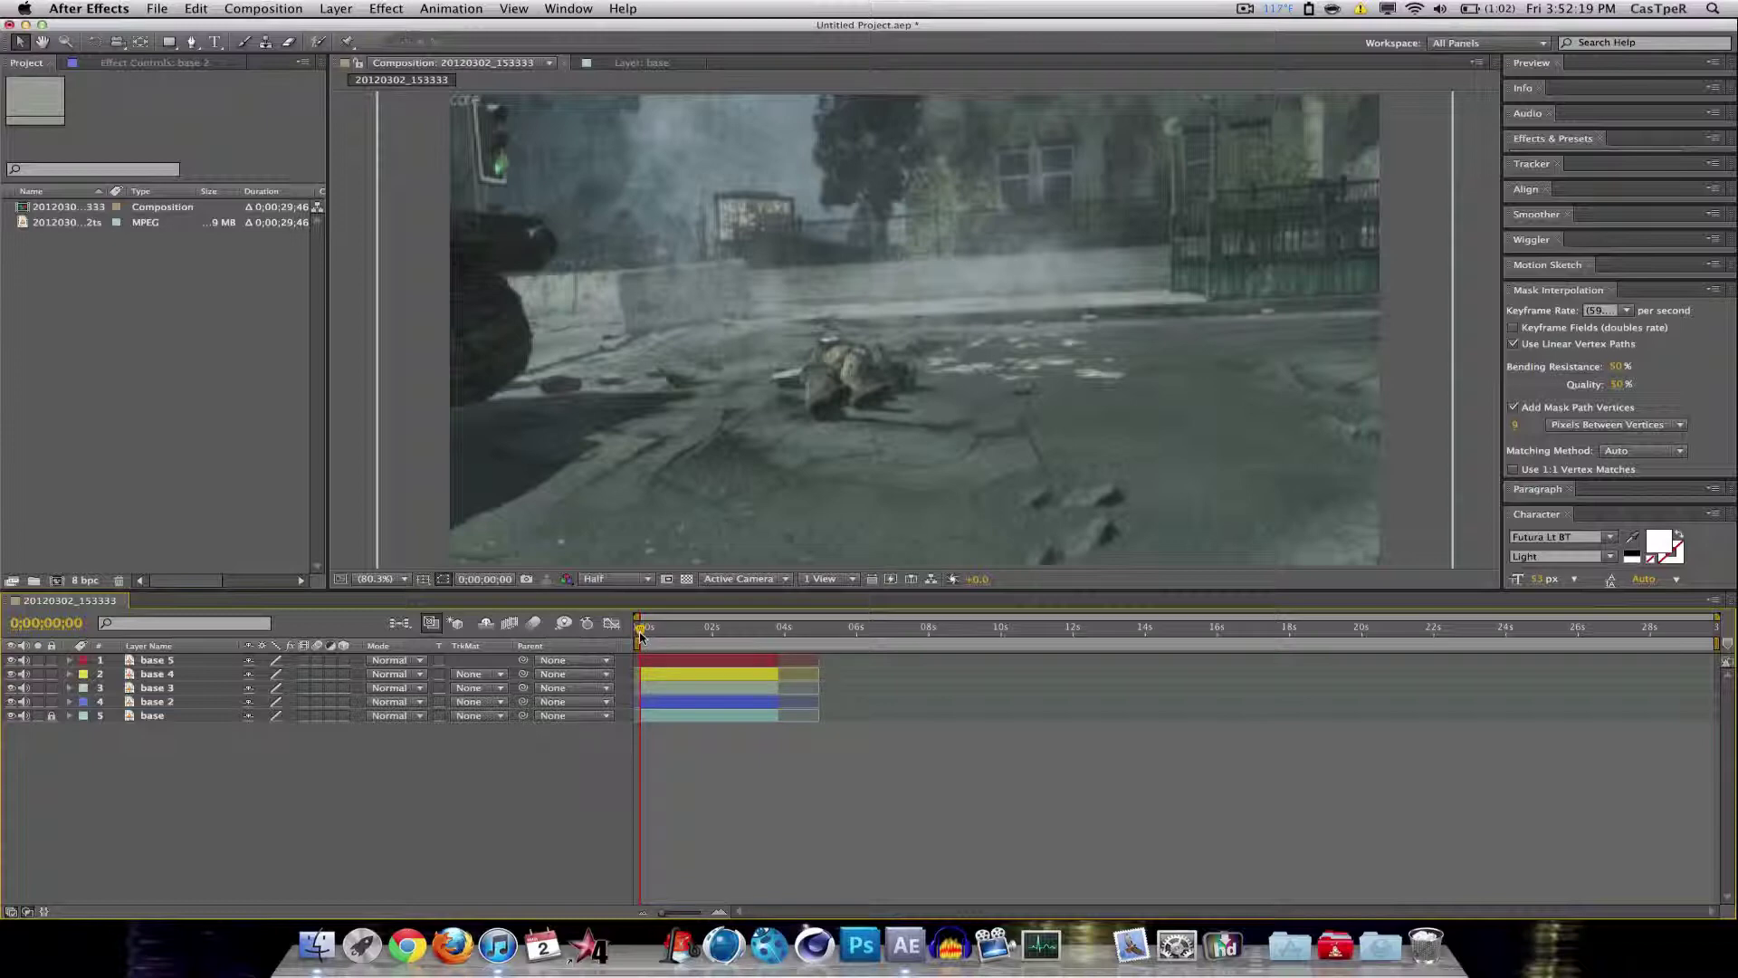
Step: Move the playhead to 0;00;01;11, select base 2 and pick the Pen tool
drag(641, 631, 684, 635)
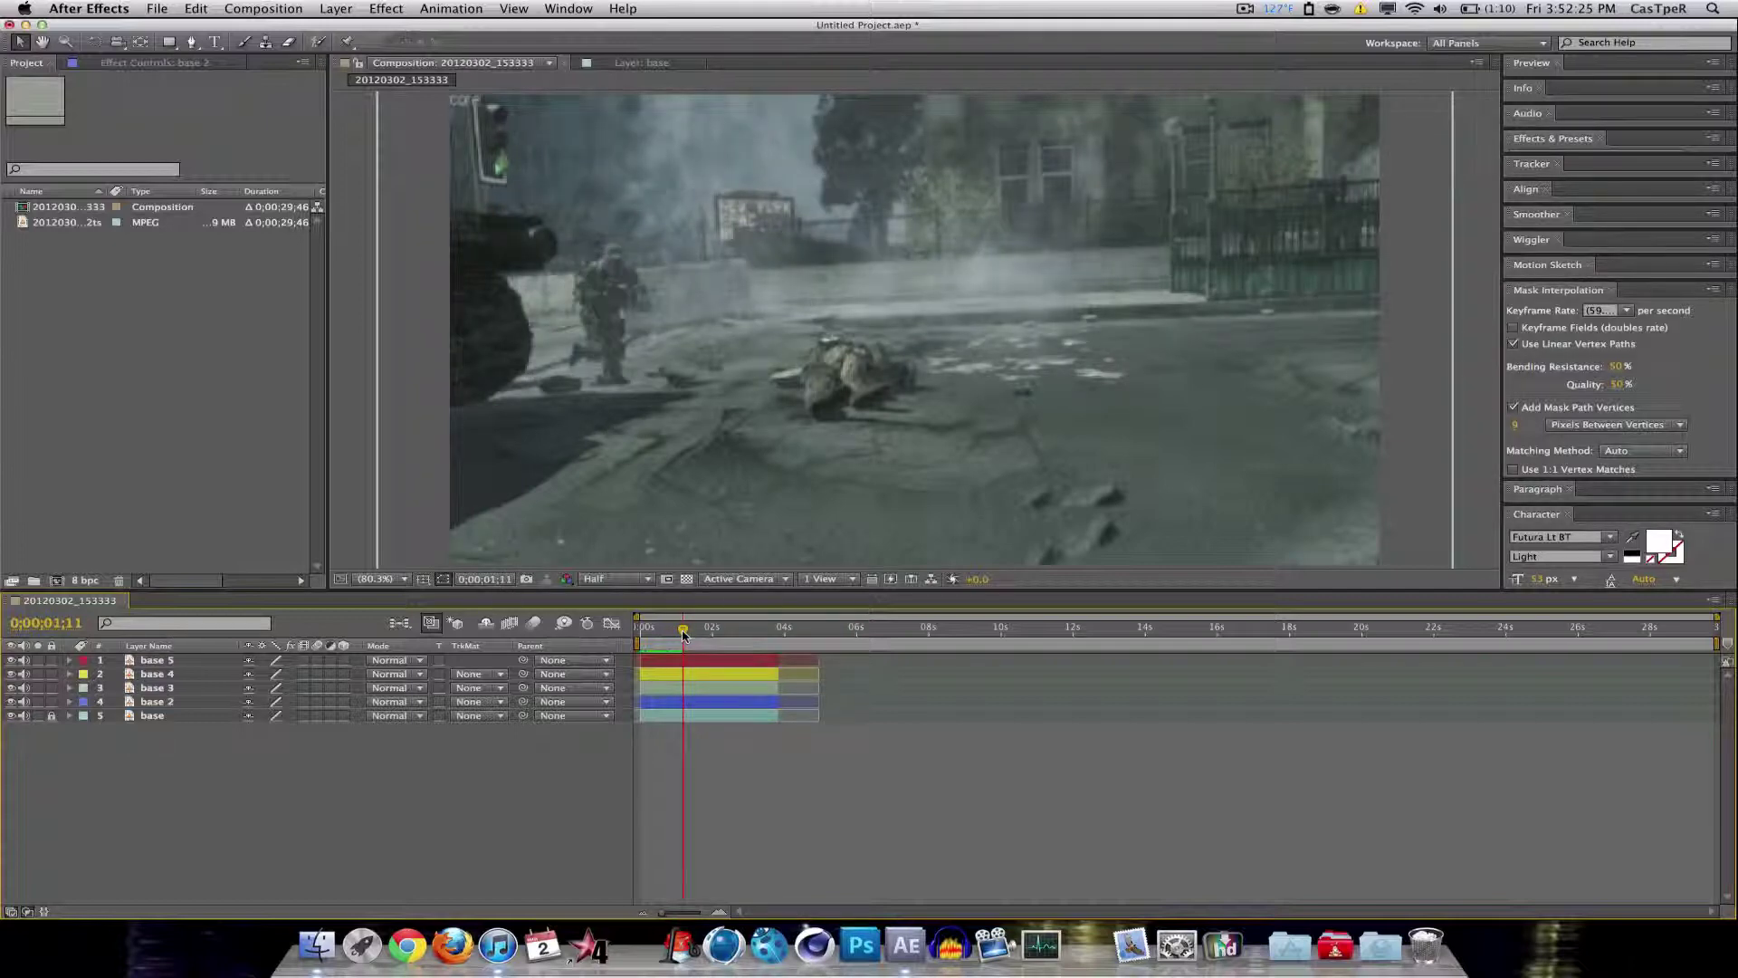
click(161, 703)
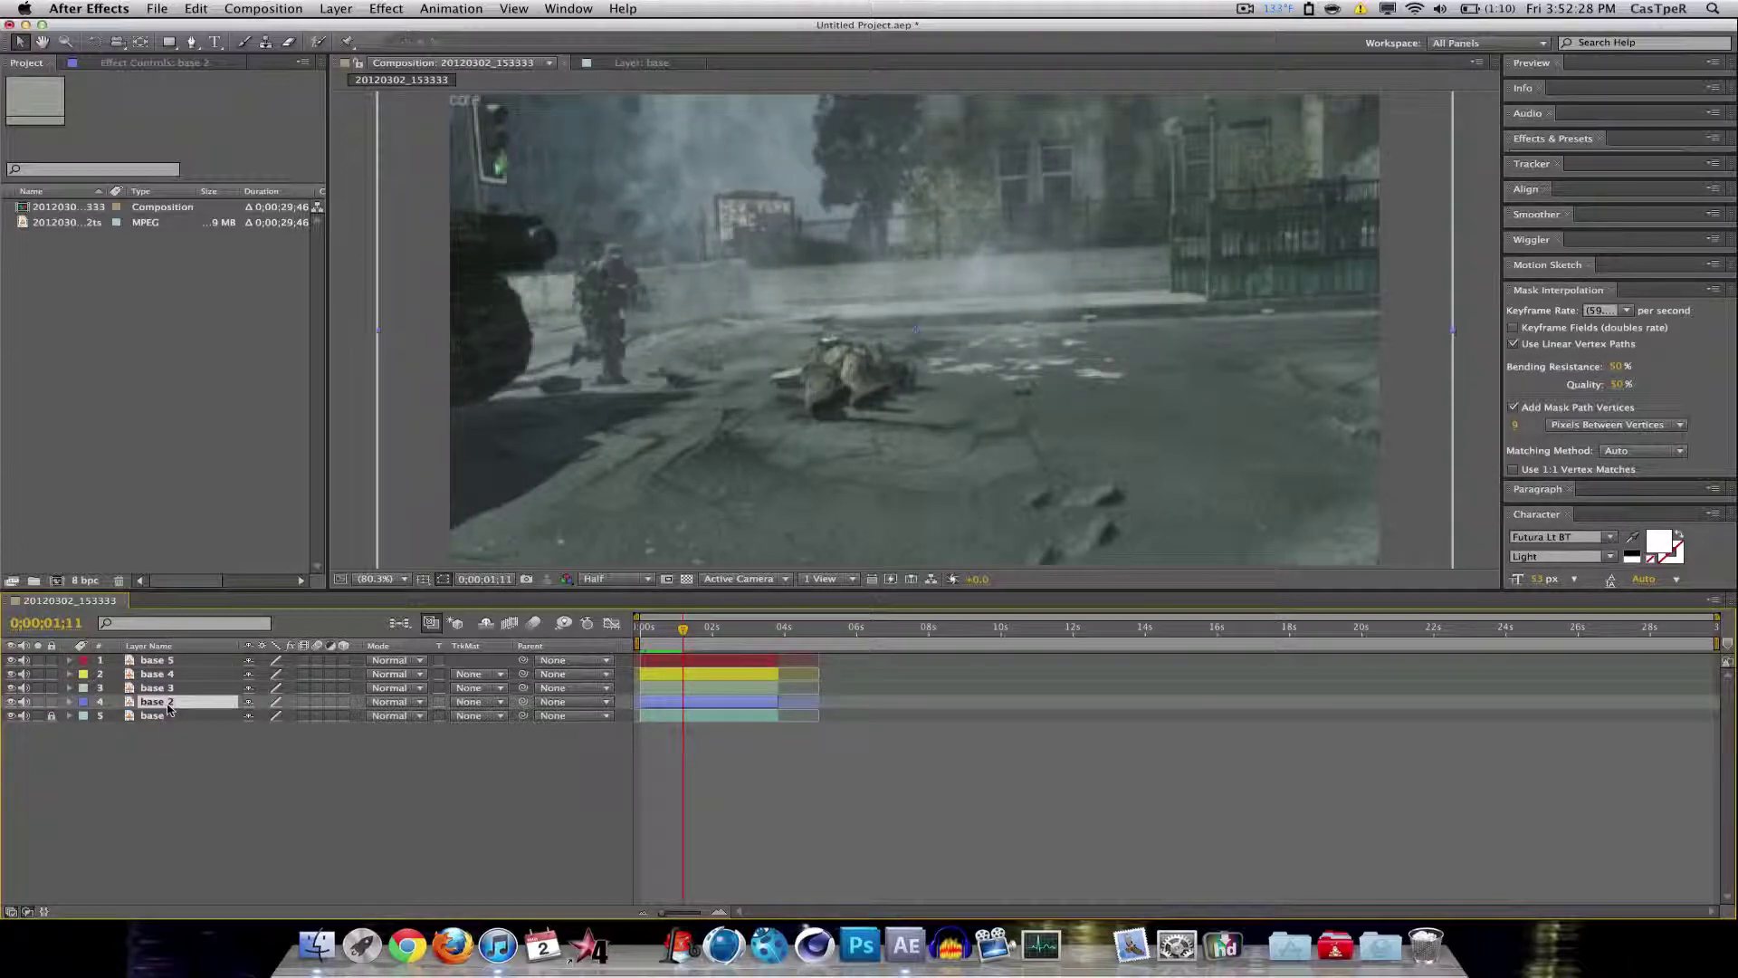
click(193, 42)
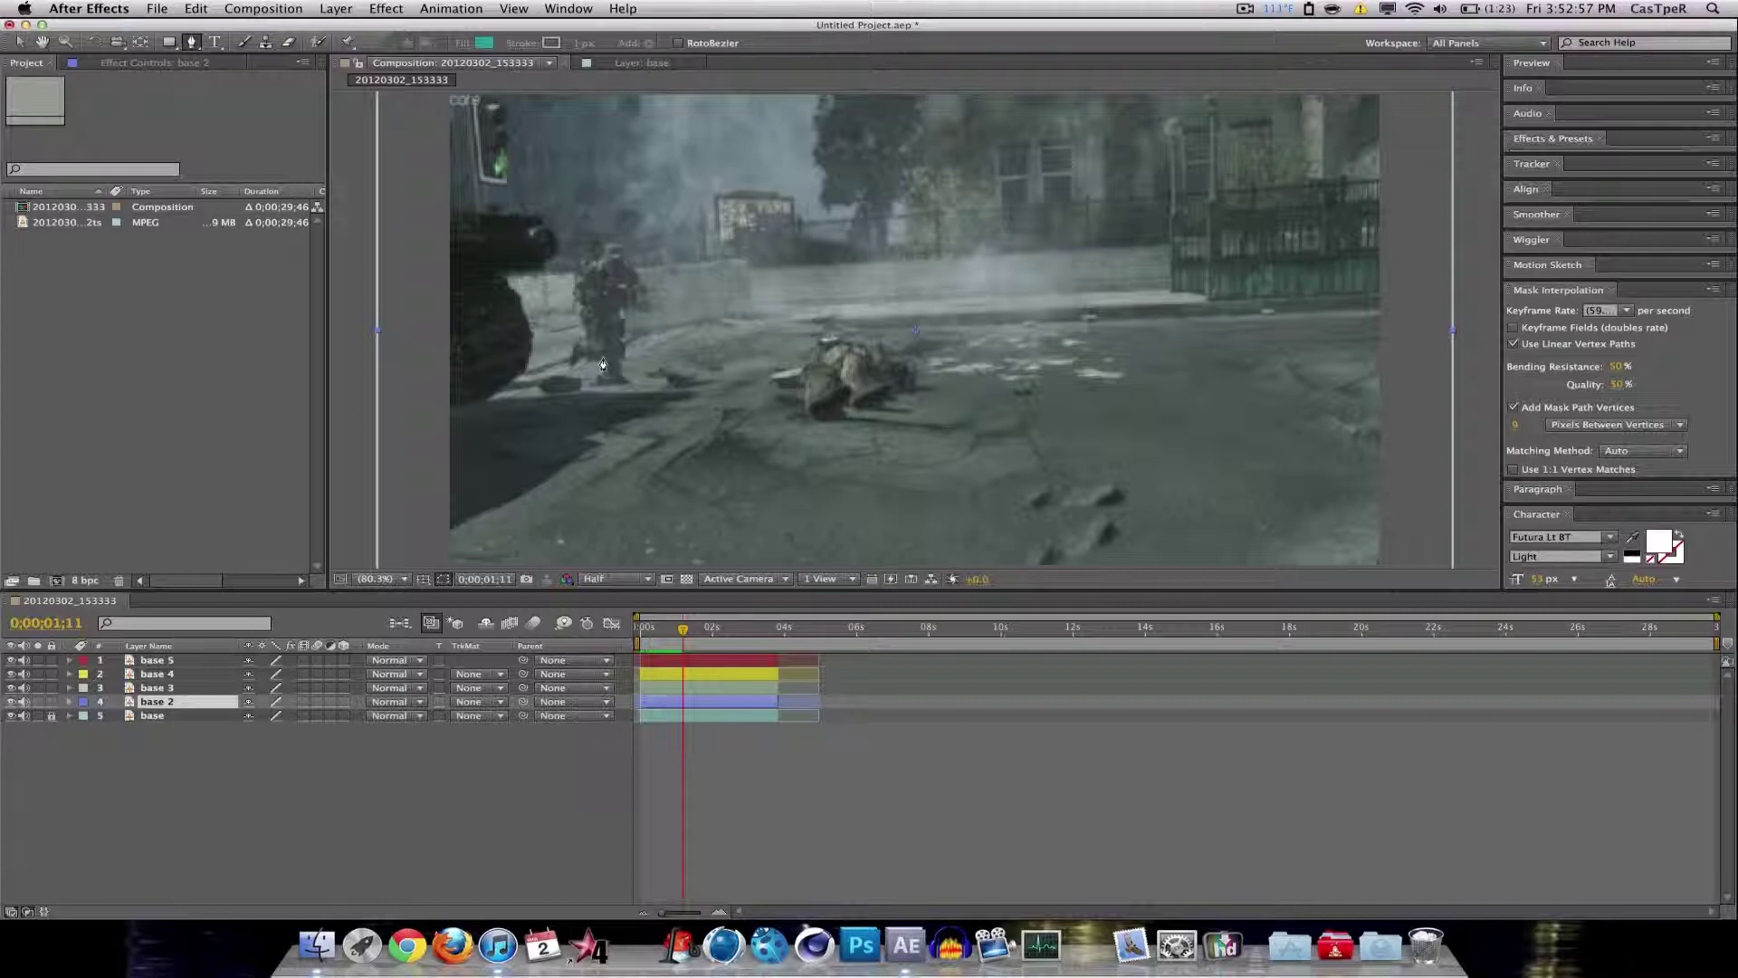
Step: Start the base 2 mask at the soldier's foot and trace up his back to his head
drag(594, 359, 605, 357)
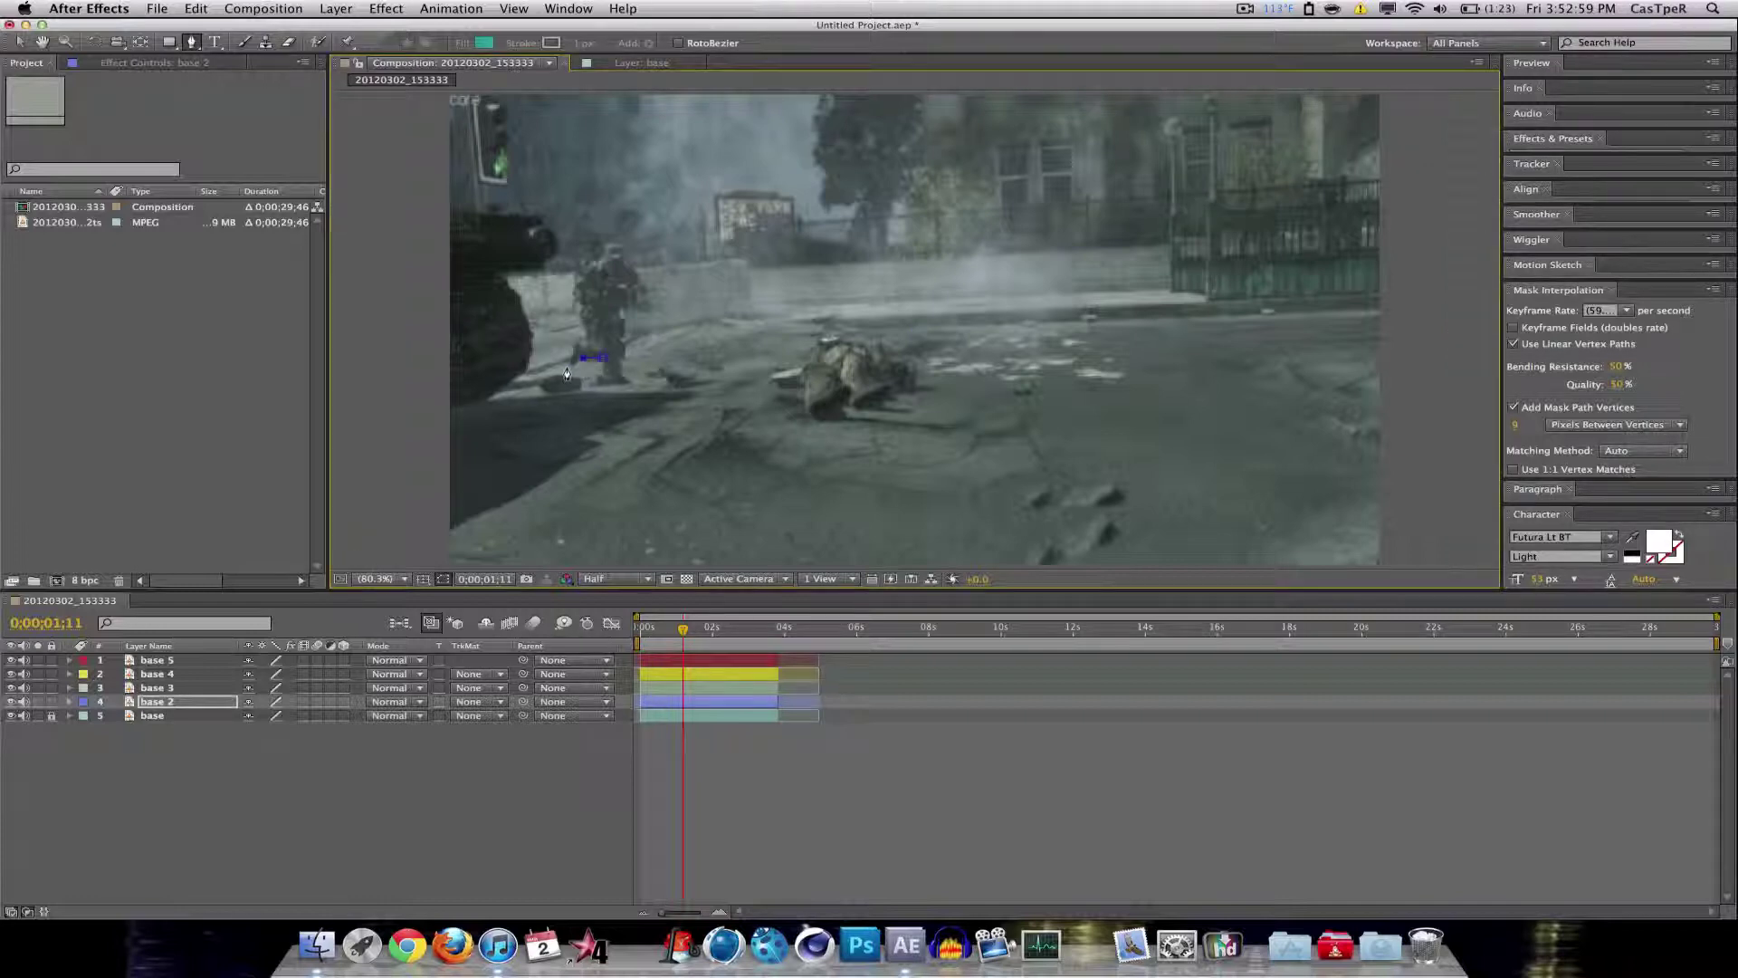
click(566, 364)
click(572, 341)
click(578, 308)
click(574, 273)
click(599, 257)
click(610, 244)
click(624, 250)
click(632, 265)
Step: Trace the mask down the soldier's arm, side and legs, close it, and reselect base 2
click(647, 275)
click(666, 294)
click(651, 315)
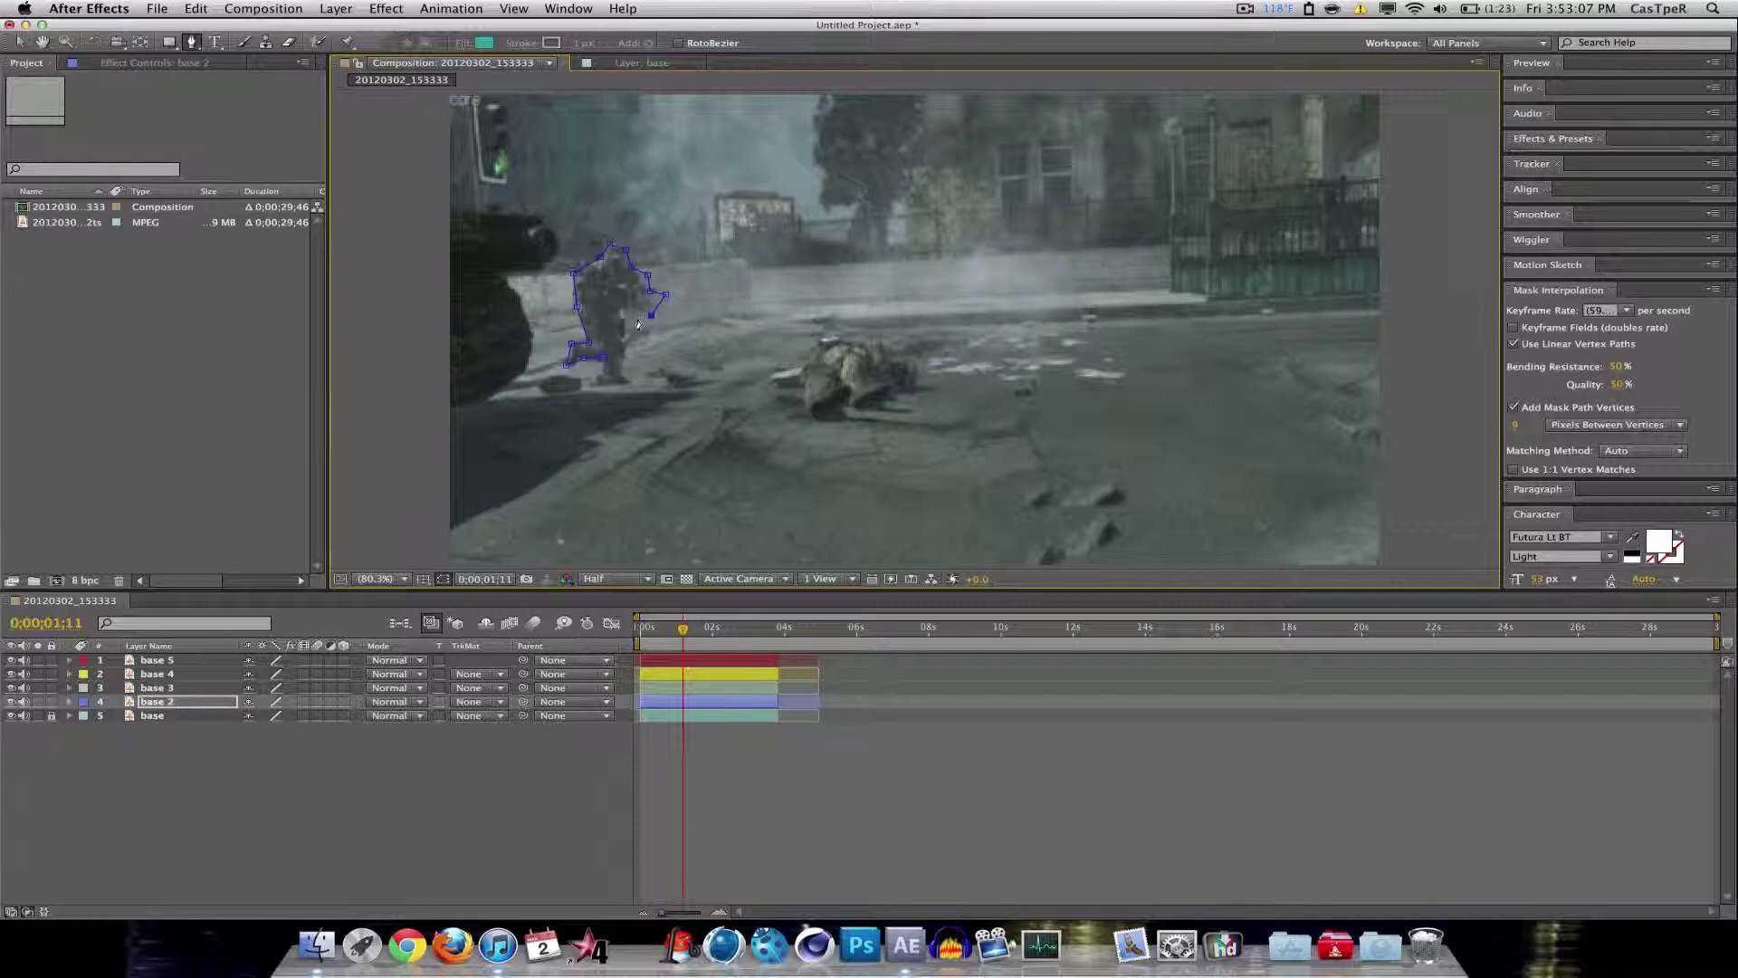
click(635, 315)
click(634, 340)
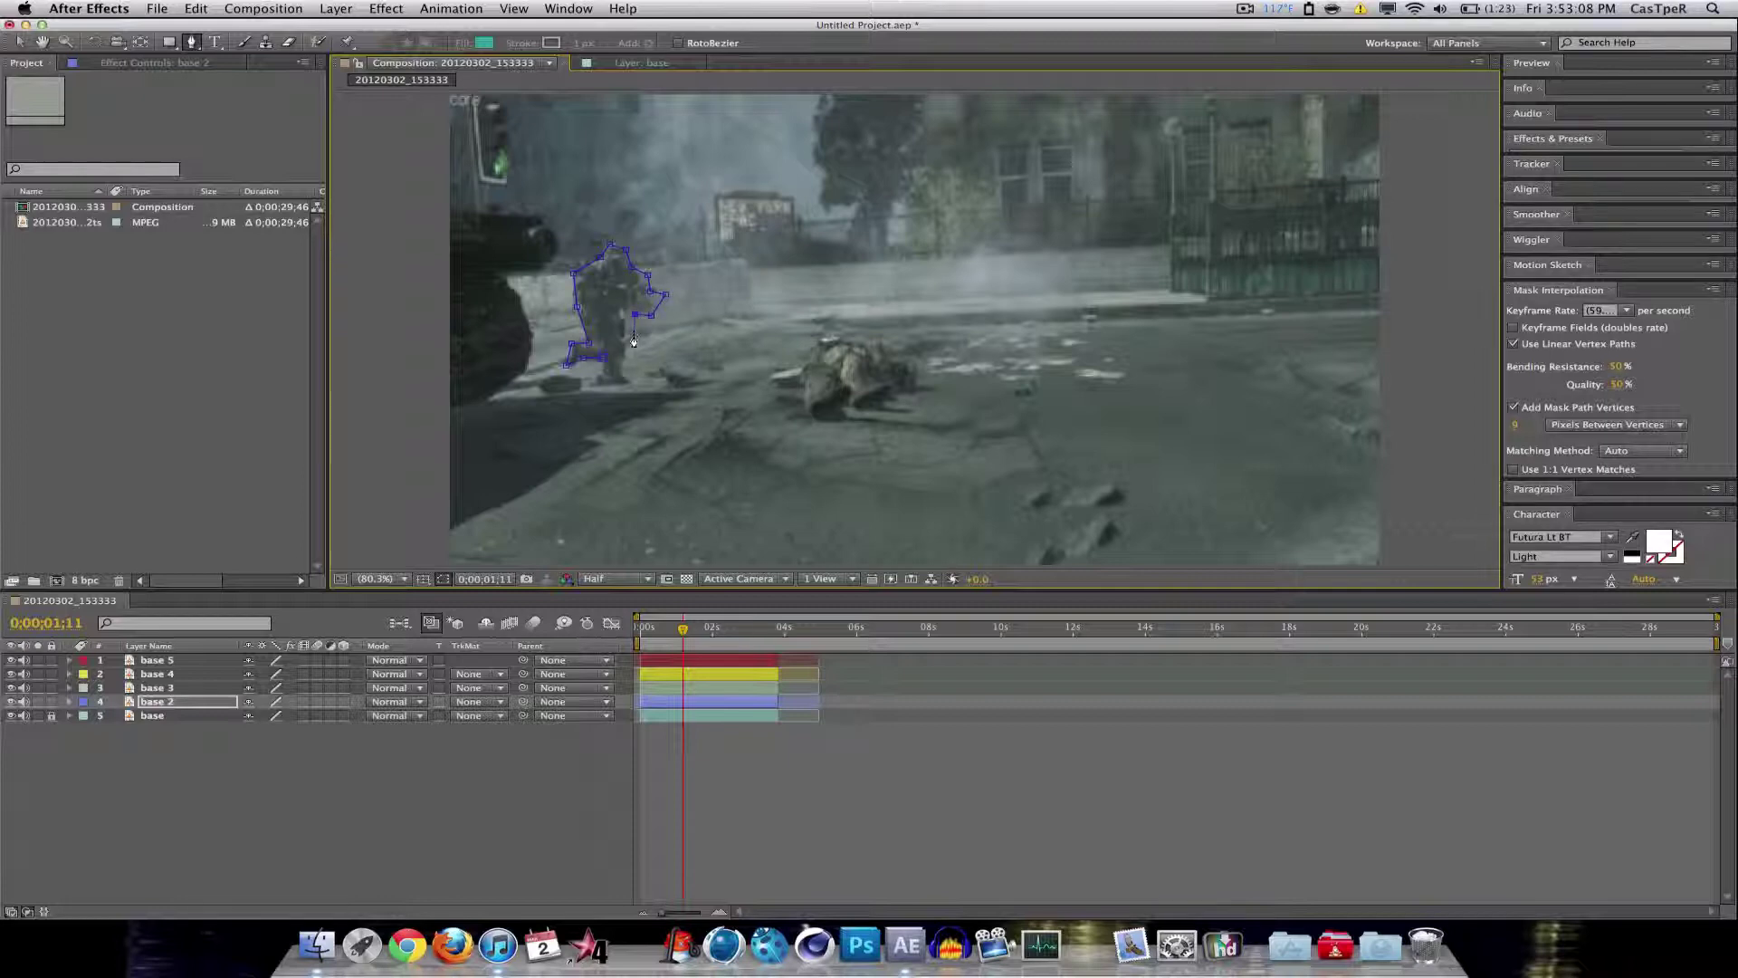
click(638, 383)
click(595, 387)
click(603, 364)
click(156, 707)
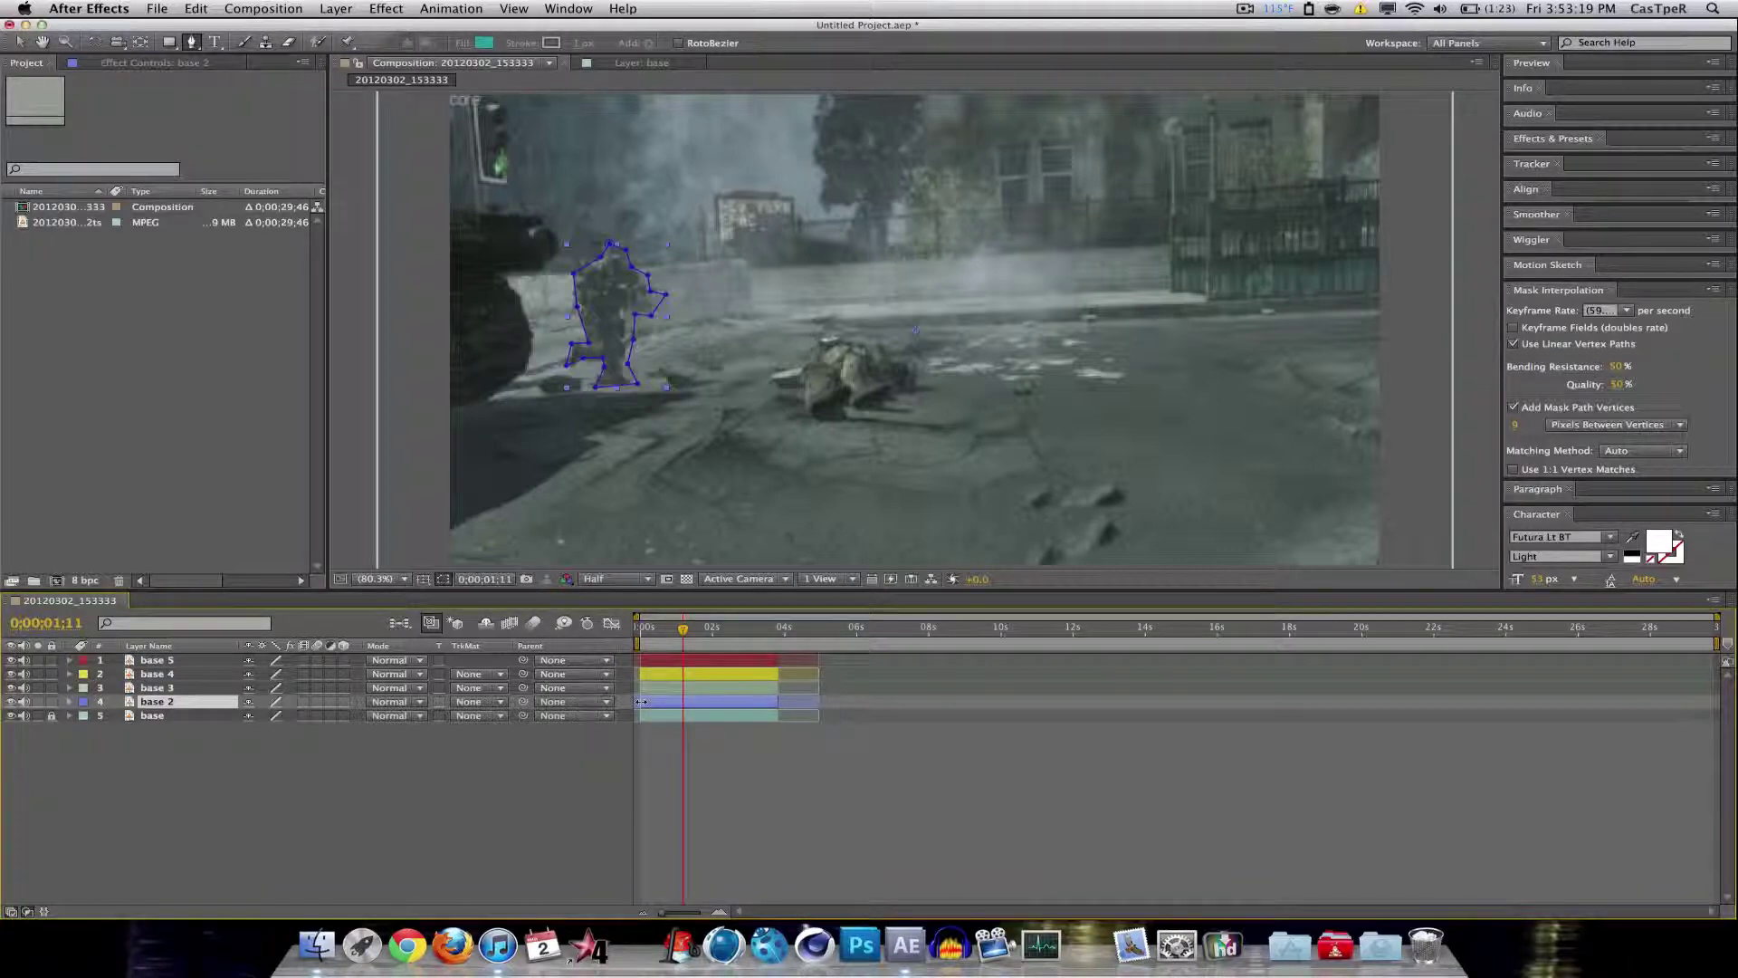
Step: Trim base 2 to start at 0;00;01;11, freeze it, then go to 0;00;01;45 and select base 3
drag(665, 704, 671, 704)
click(349, 8)
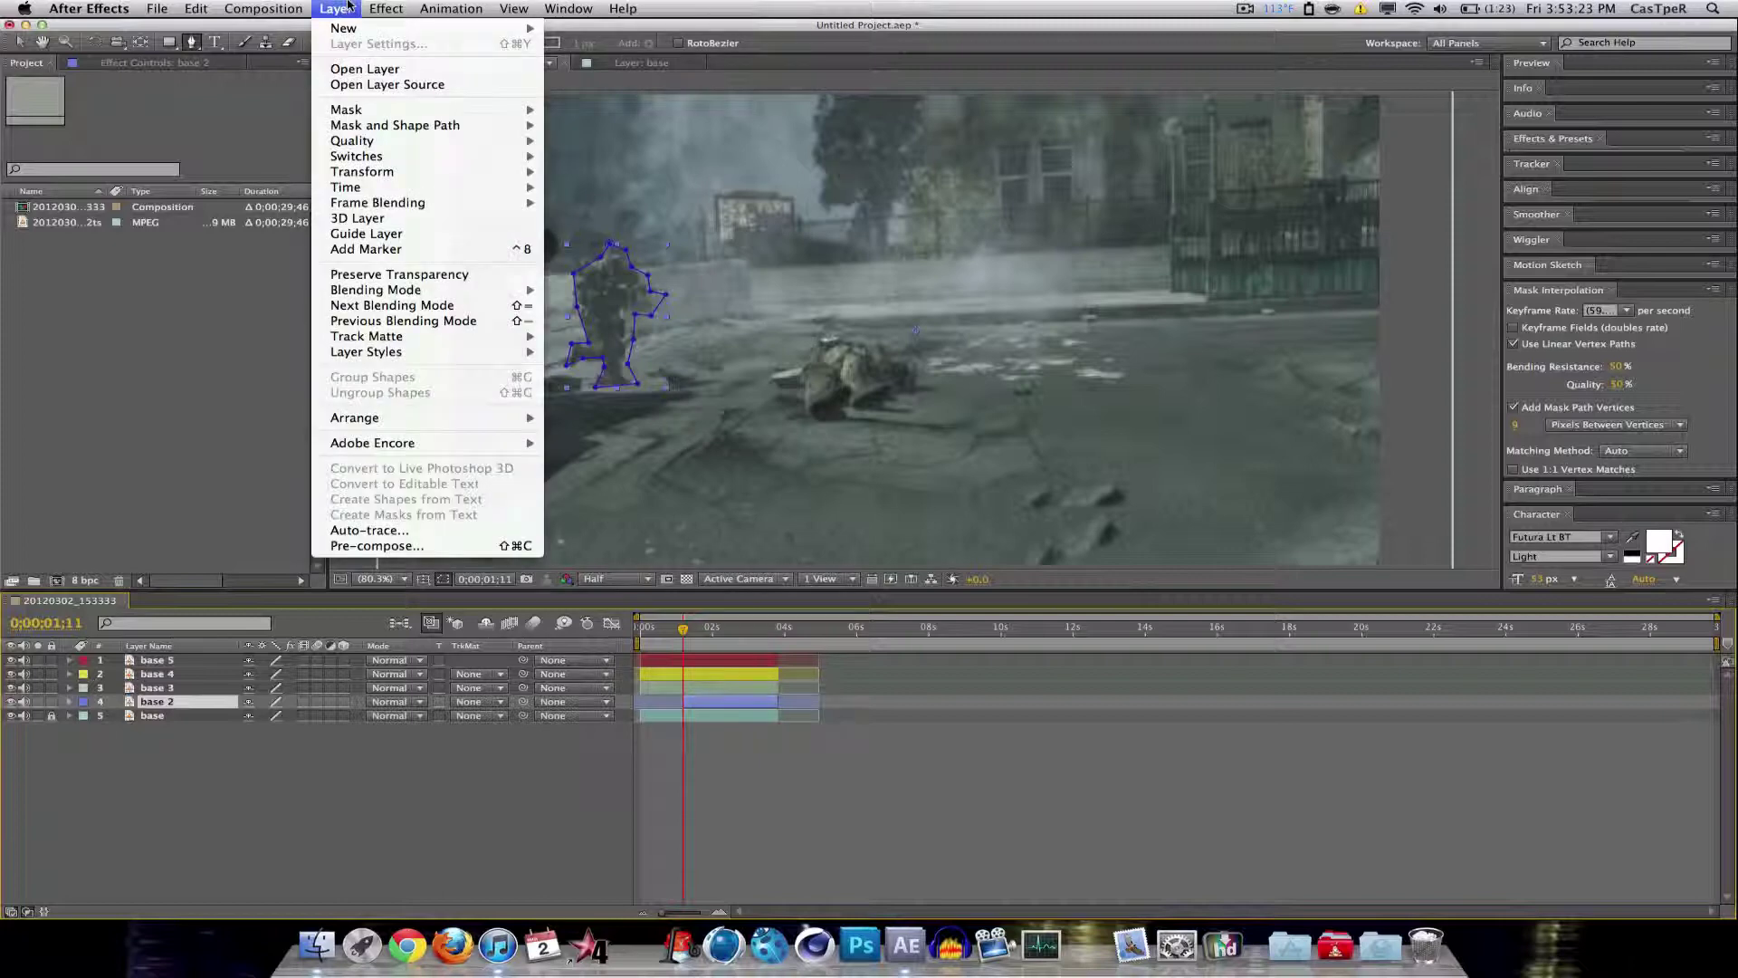
mouse_move(407, 187)
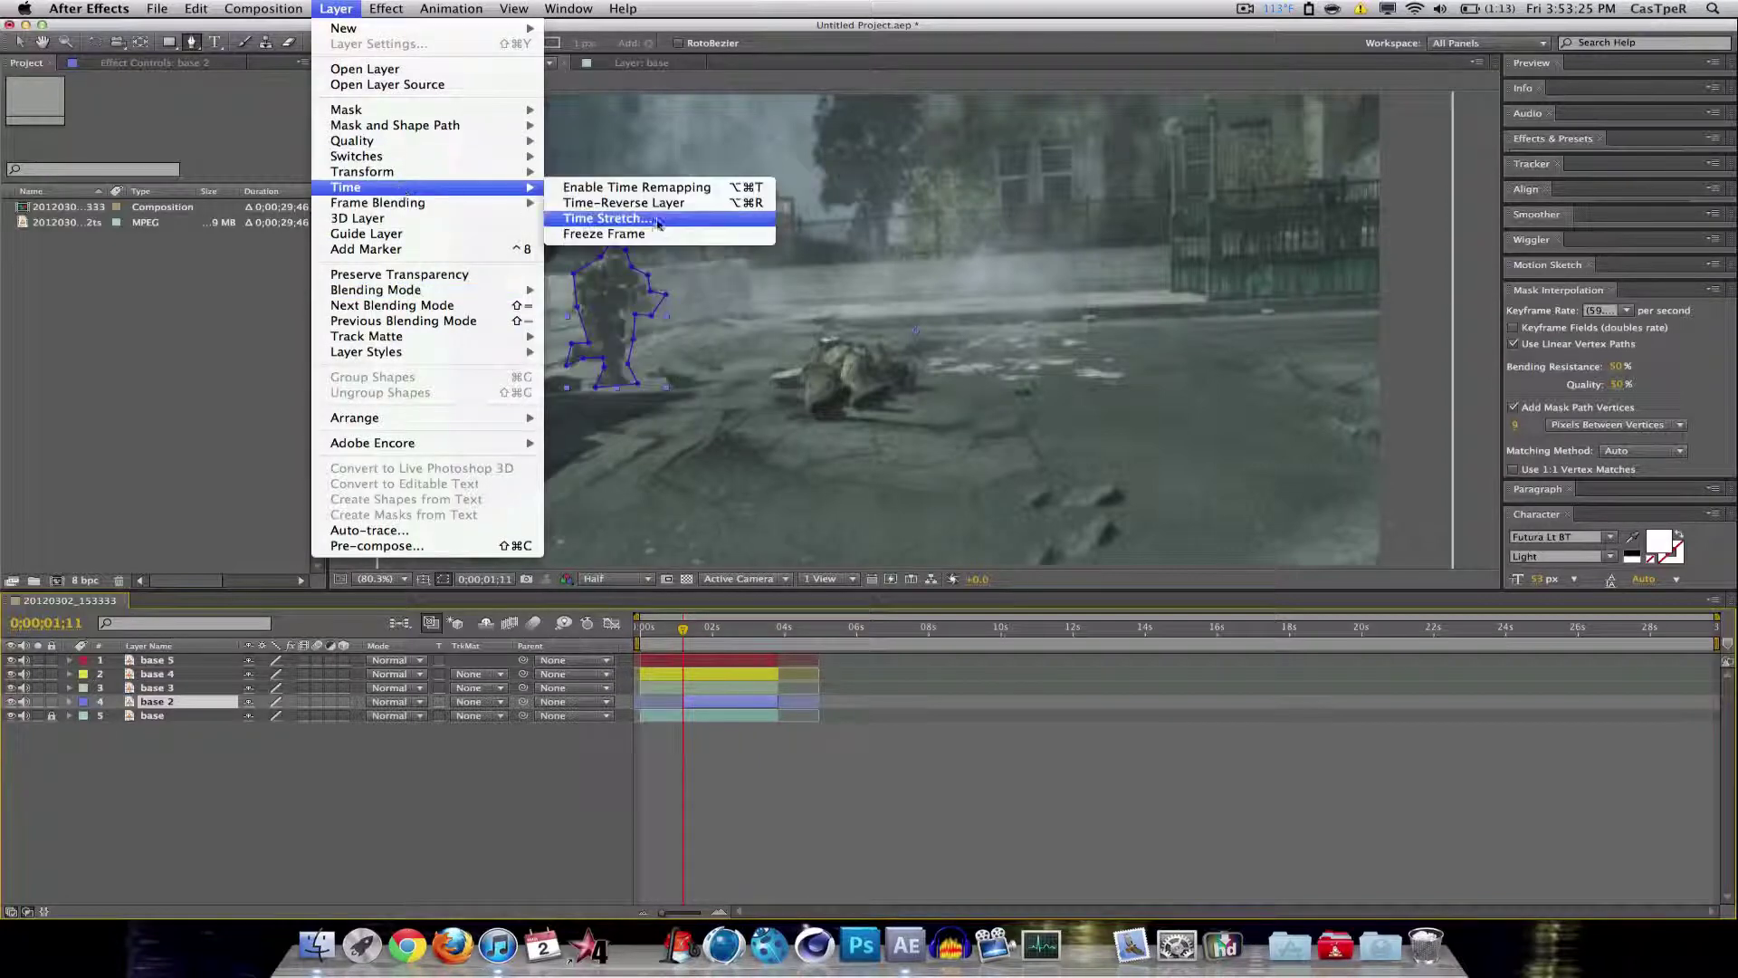
click(604, 234)
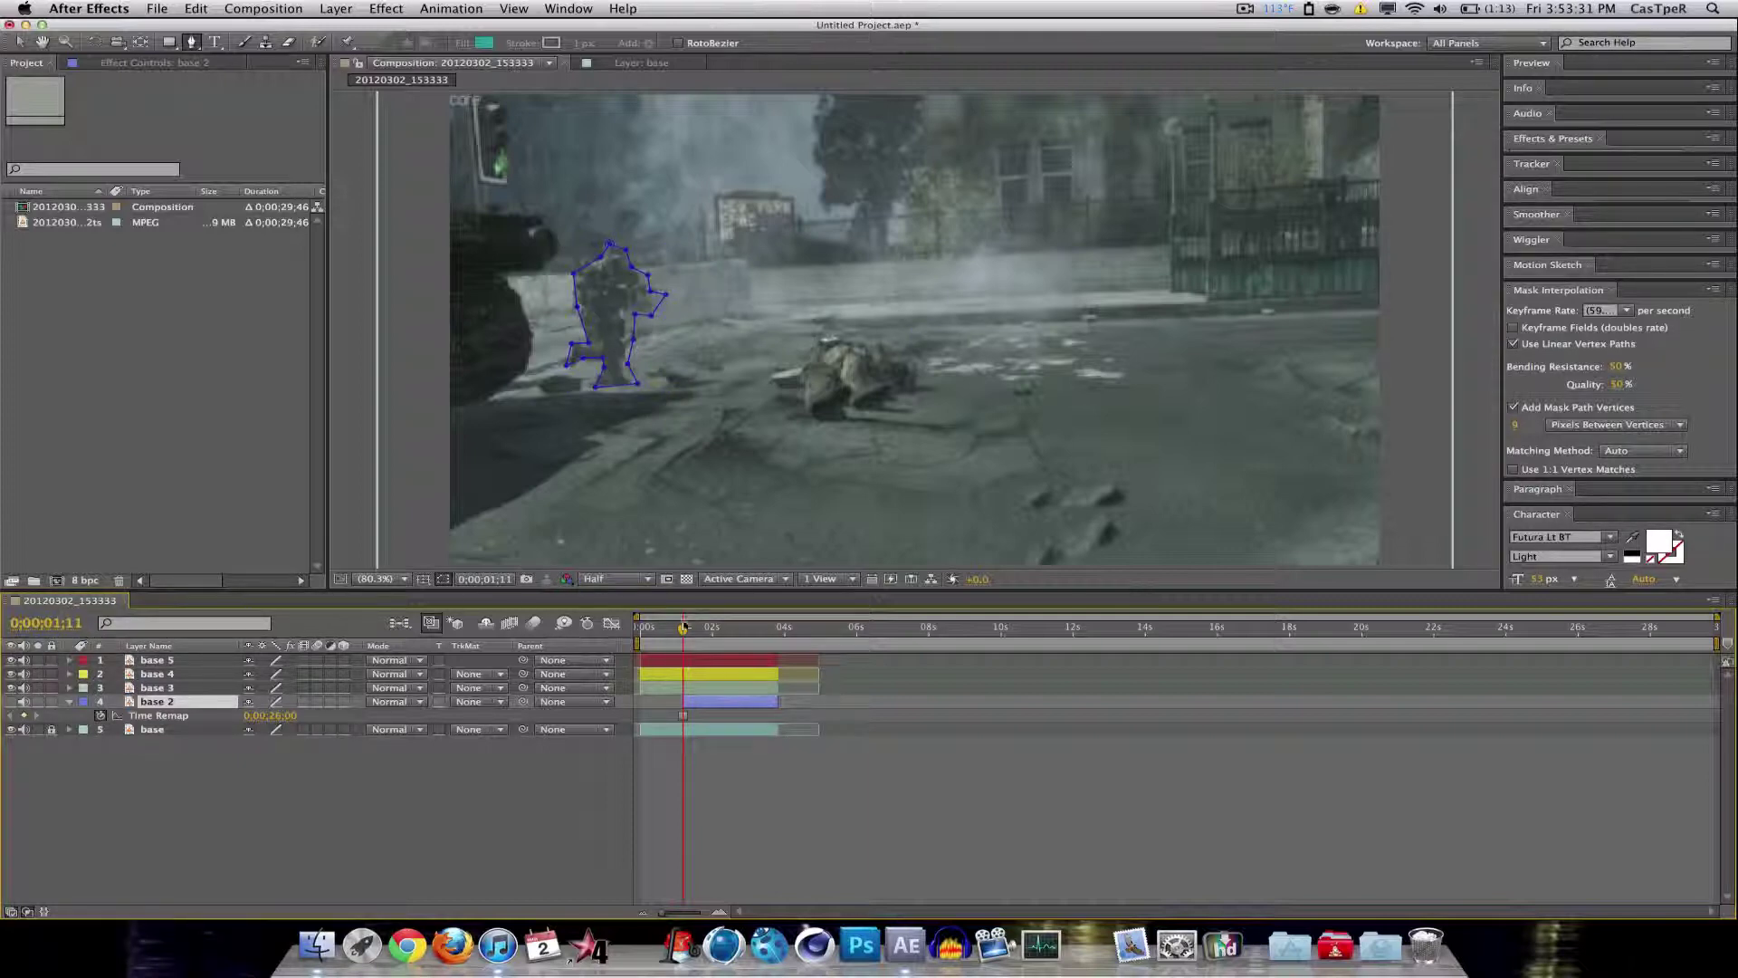
drag(683, 630, 706, 631)
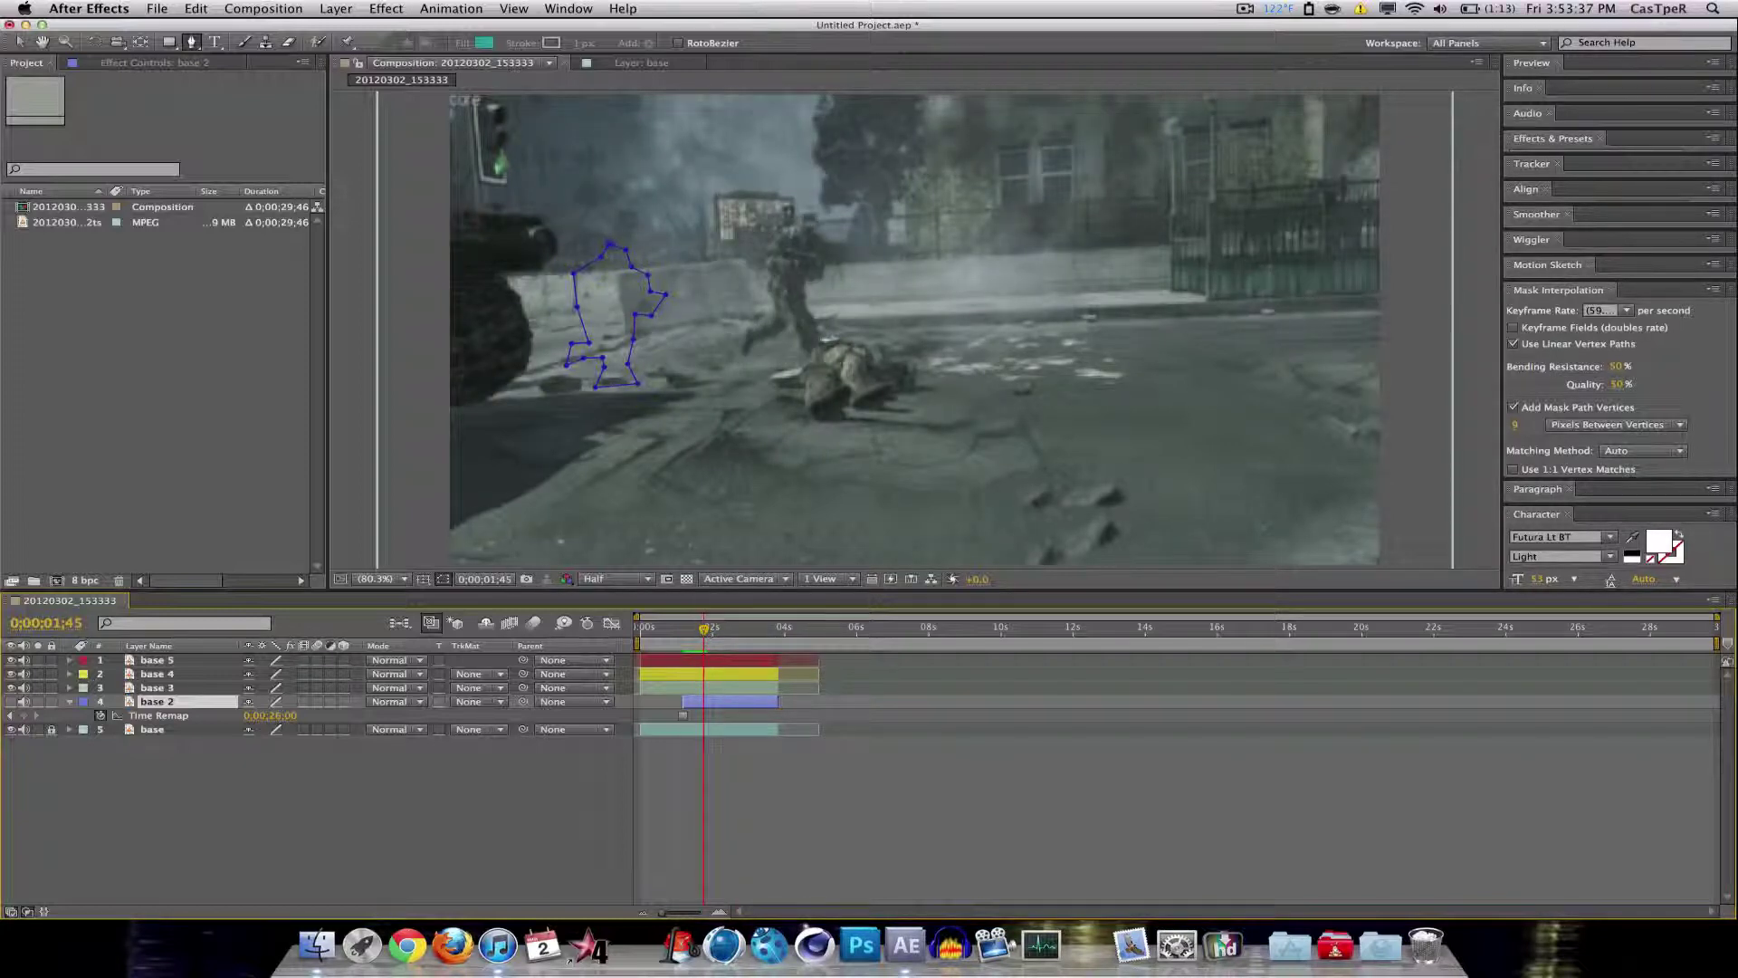
click(150, 690)
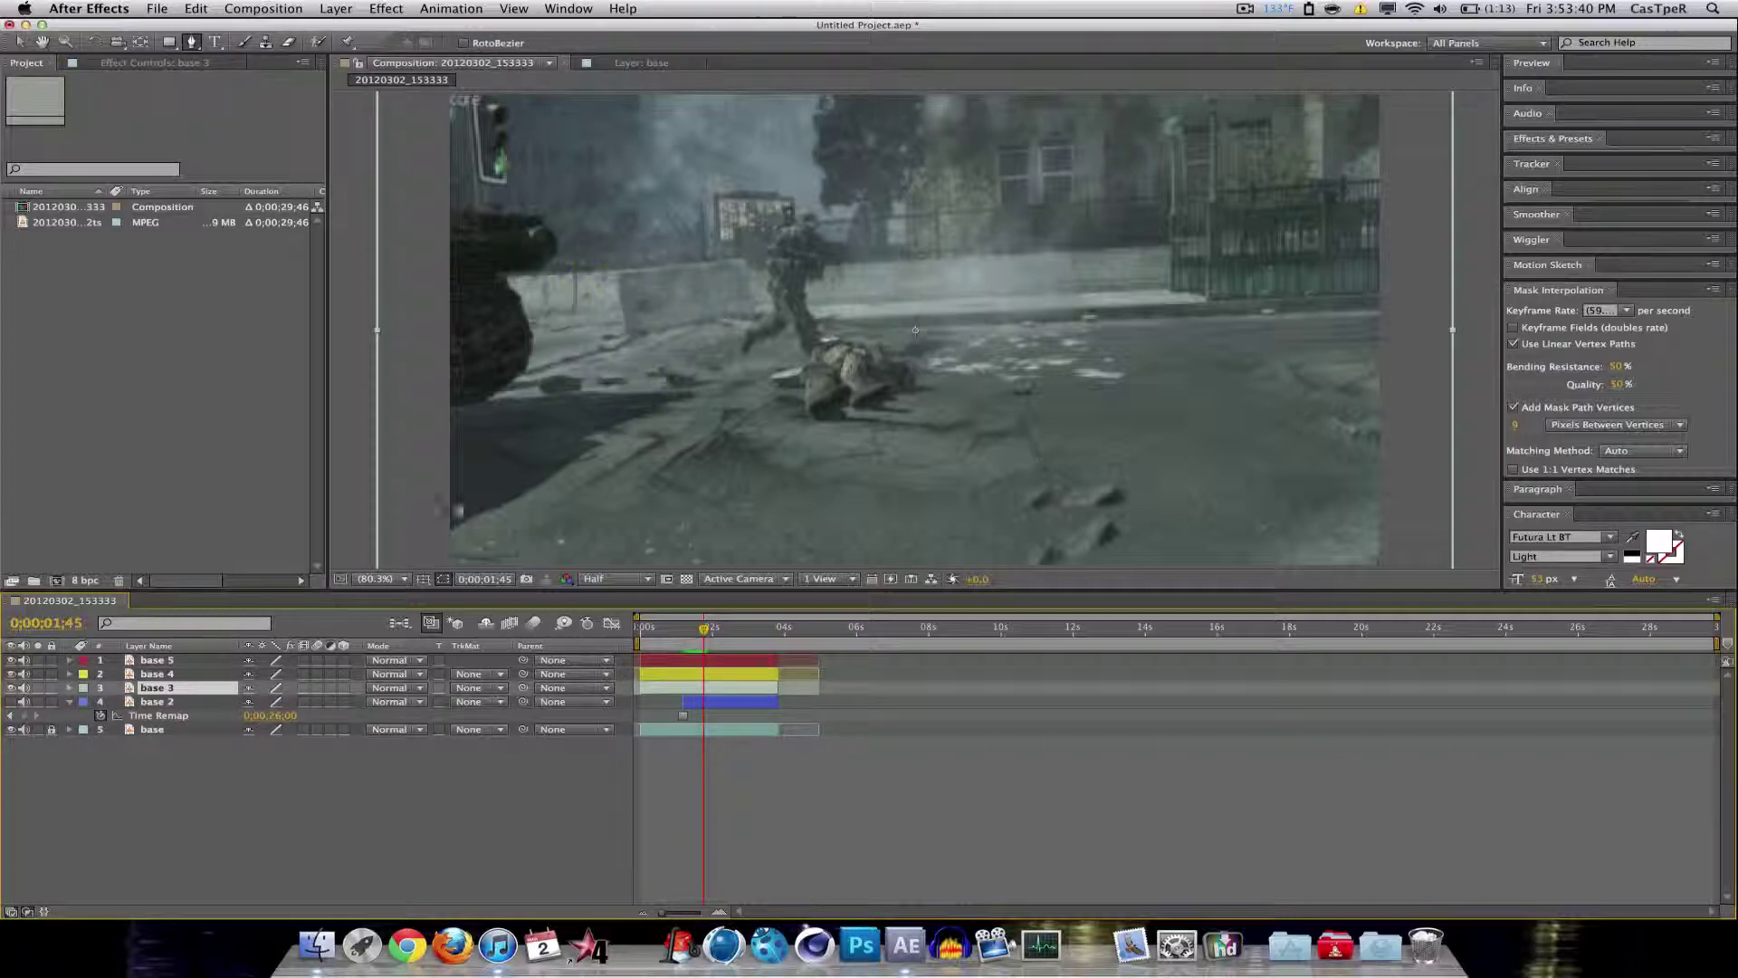
Step: Start the base 3 mask at the soldier's foot and trace up his leg and body to his head
click(791, 323)
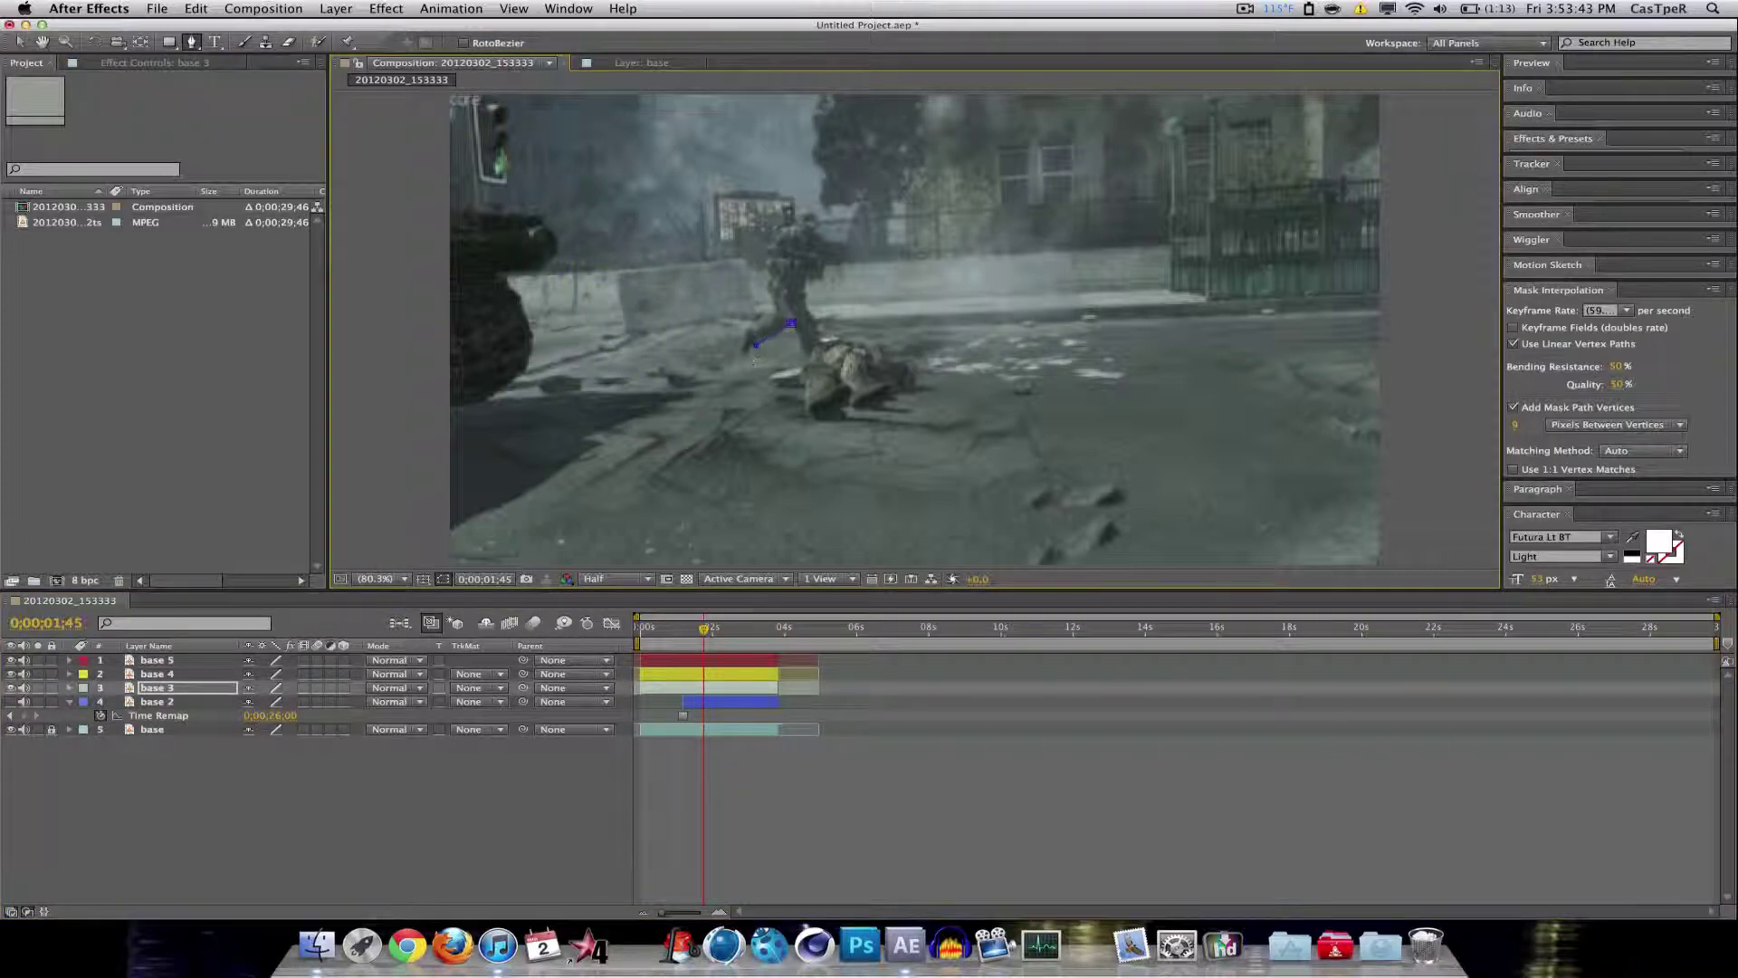
click(744, 354)
click(741, 328)
click(775, 314)
click(766, 280)
click(765, 250)
click(784, 224)
click(784, 206)
click(797, 203)
Step: Finish the base 3 mask around the head and shoulder and down the soldier's leg
click(823, 212)
click(817, 227)
click(849, 244)
click(827, 268)
click(812, 281)
click(823, 329)
click(808, 352)
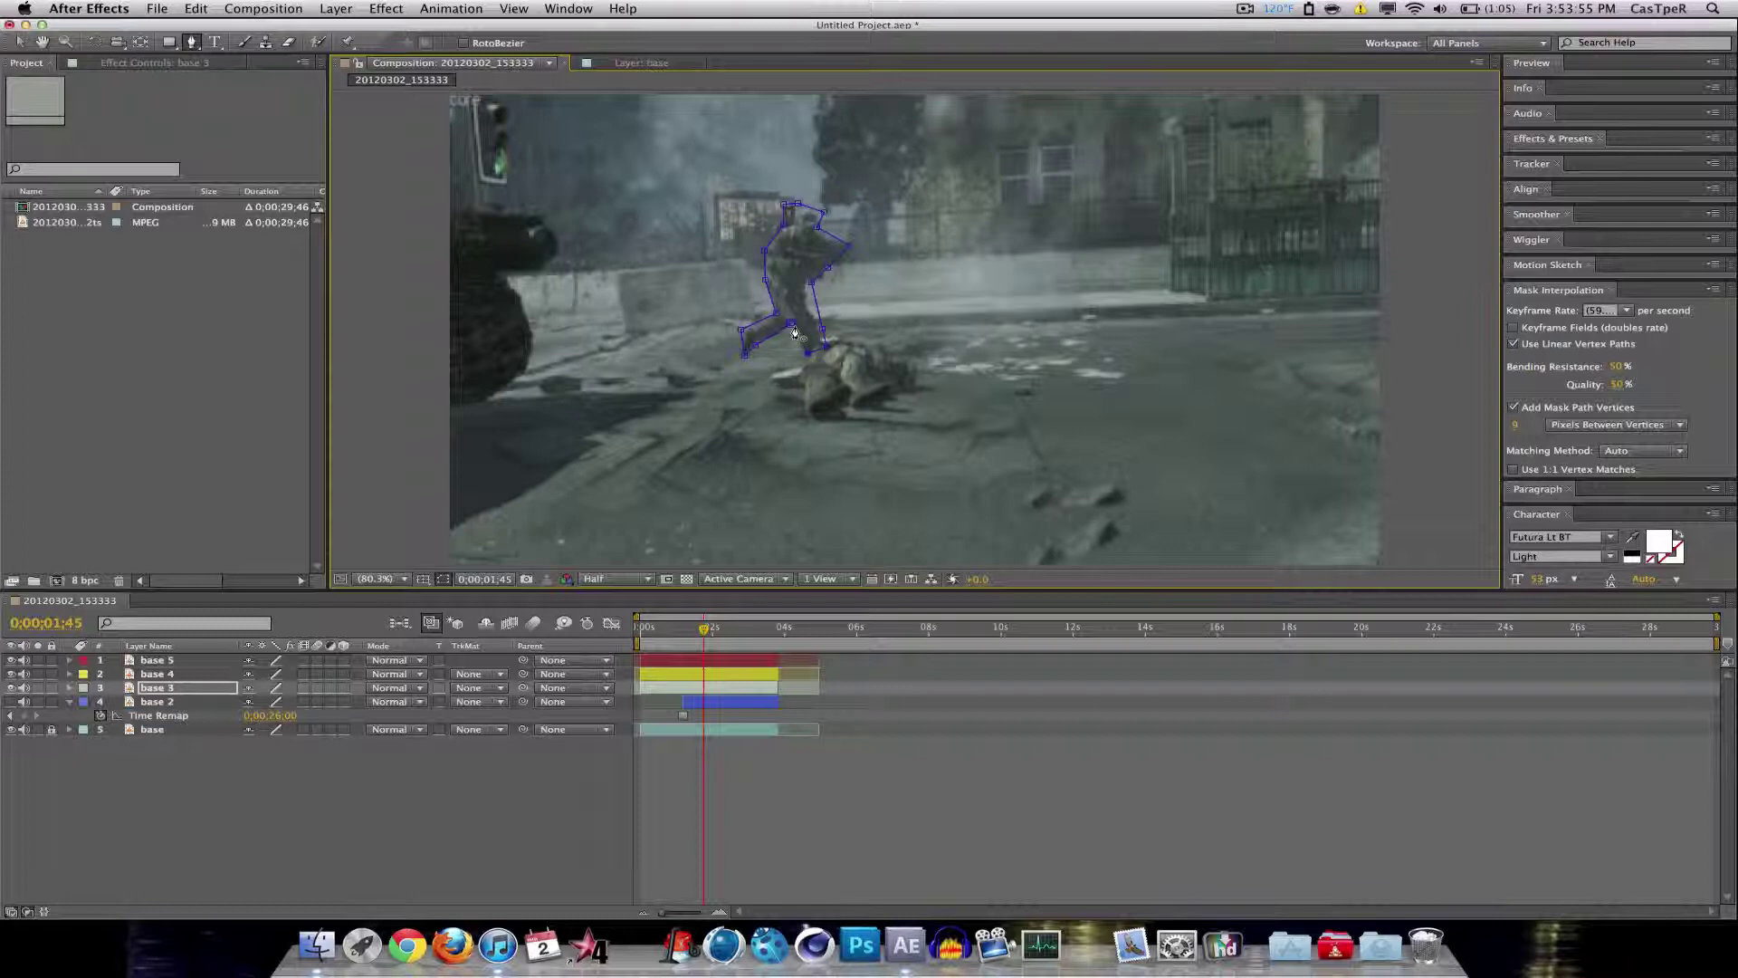
Step: Trim base 3 to start at 0;00;01;45 and freeze it with Layer > Time > Freeze Frame
click(639, 688)
drag(639, 688, 704, 688)
click(347, 8)
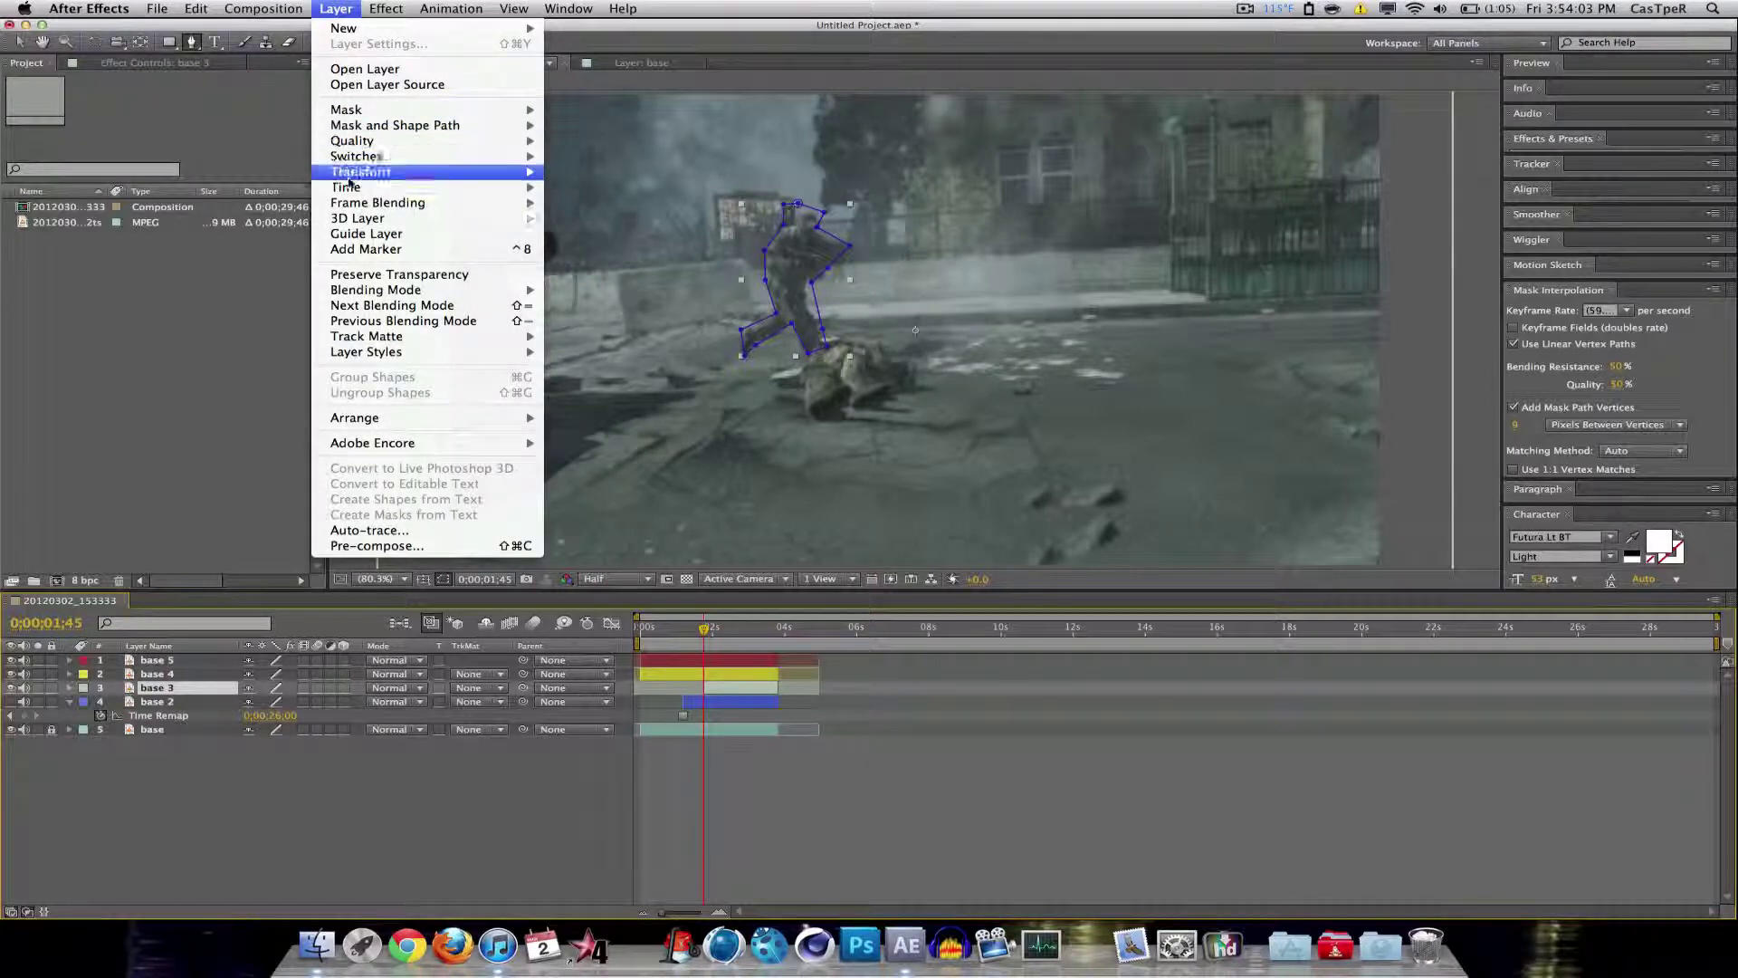
mouse_move(362, 188)
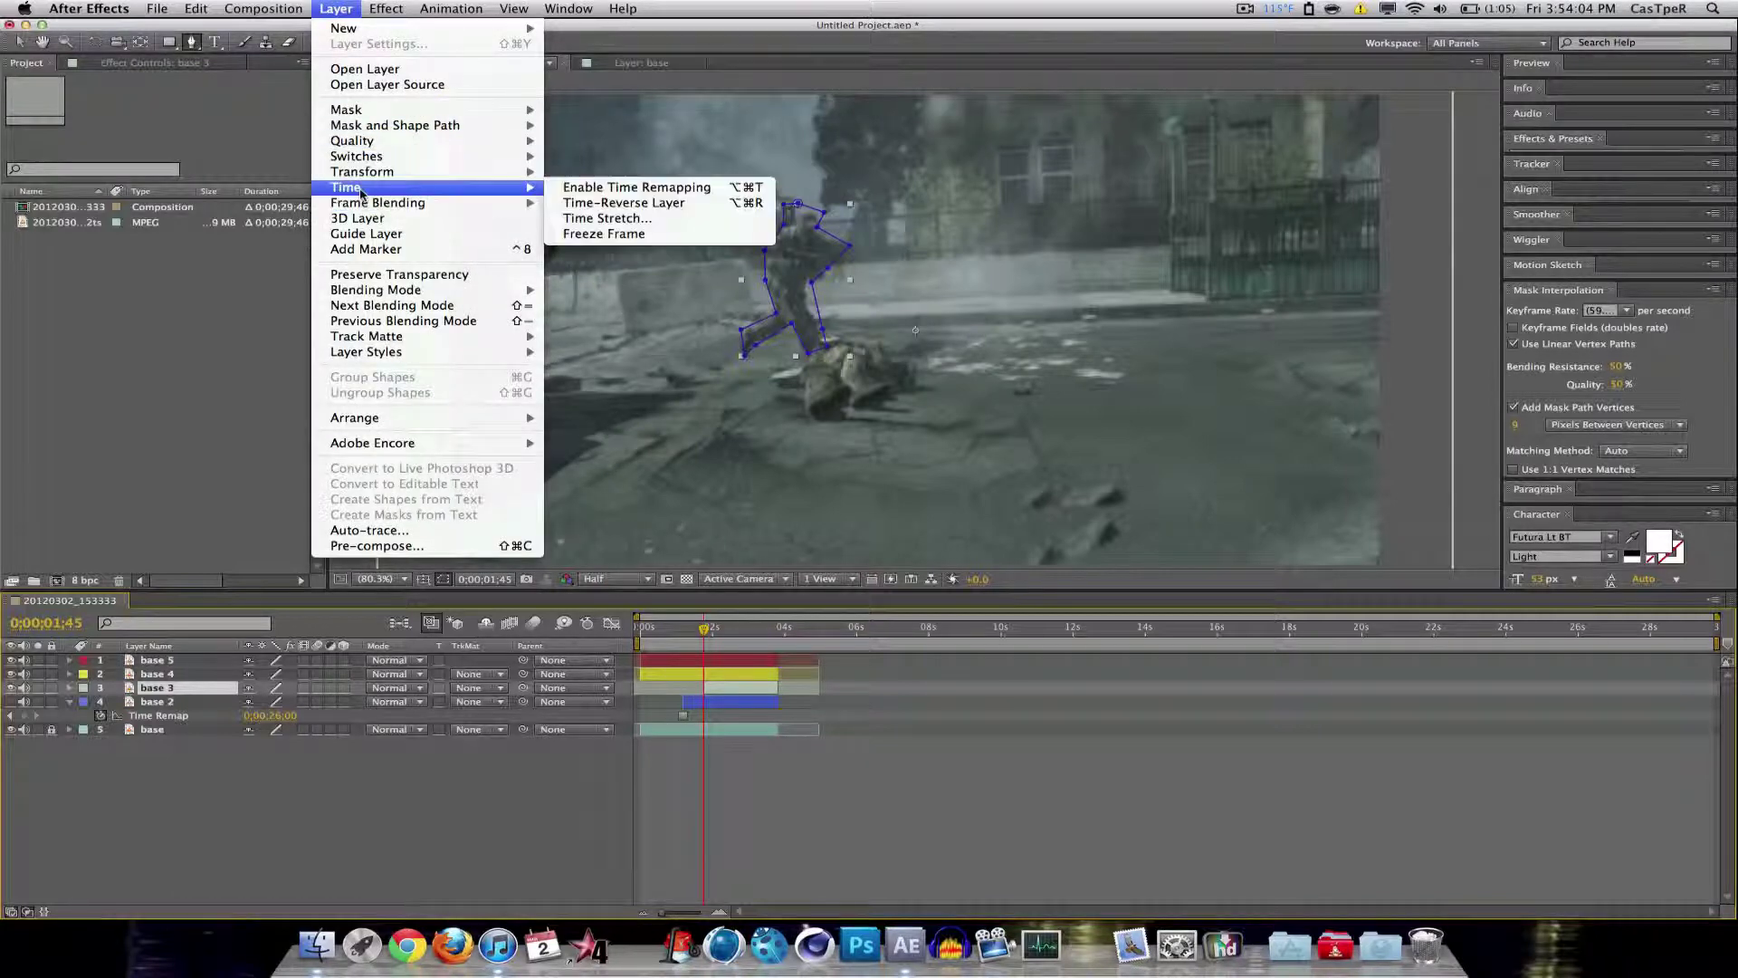
click(598, 233)
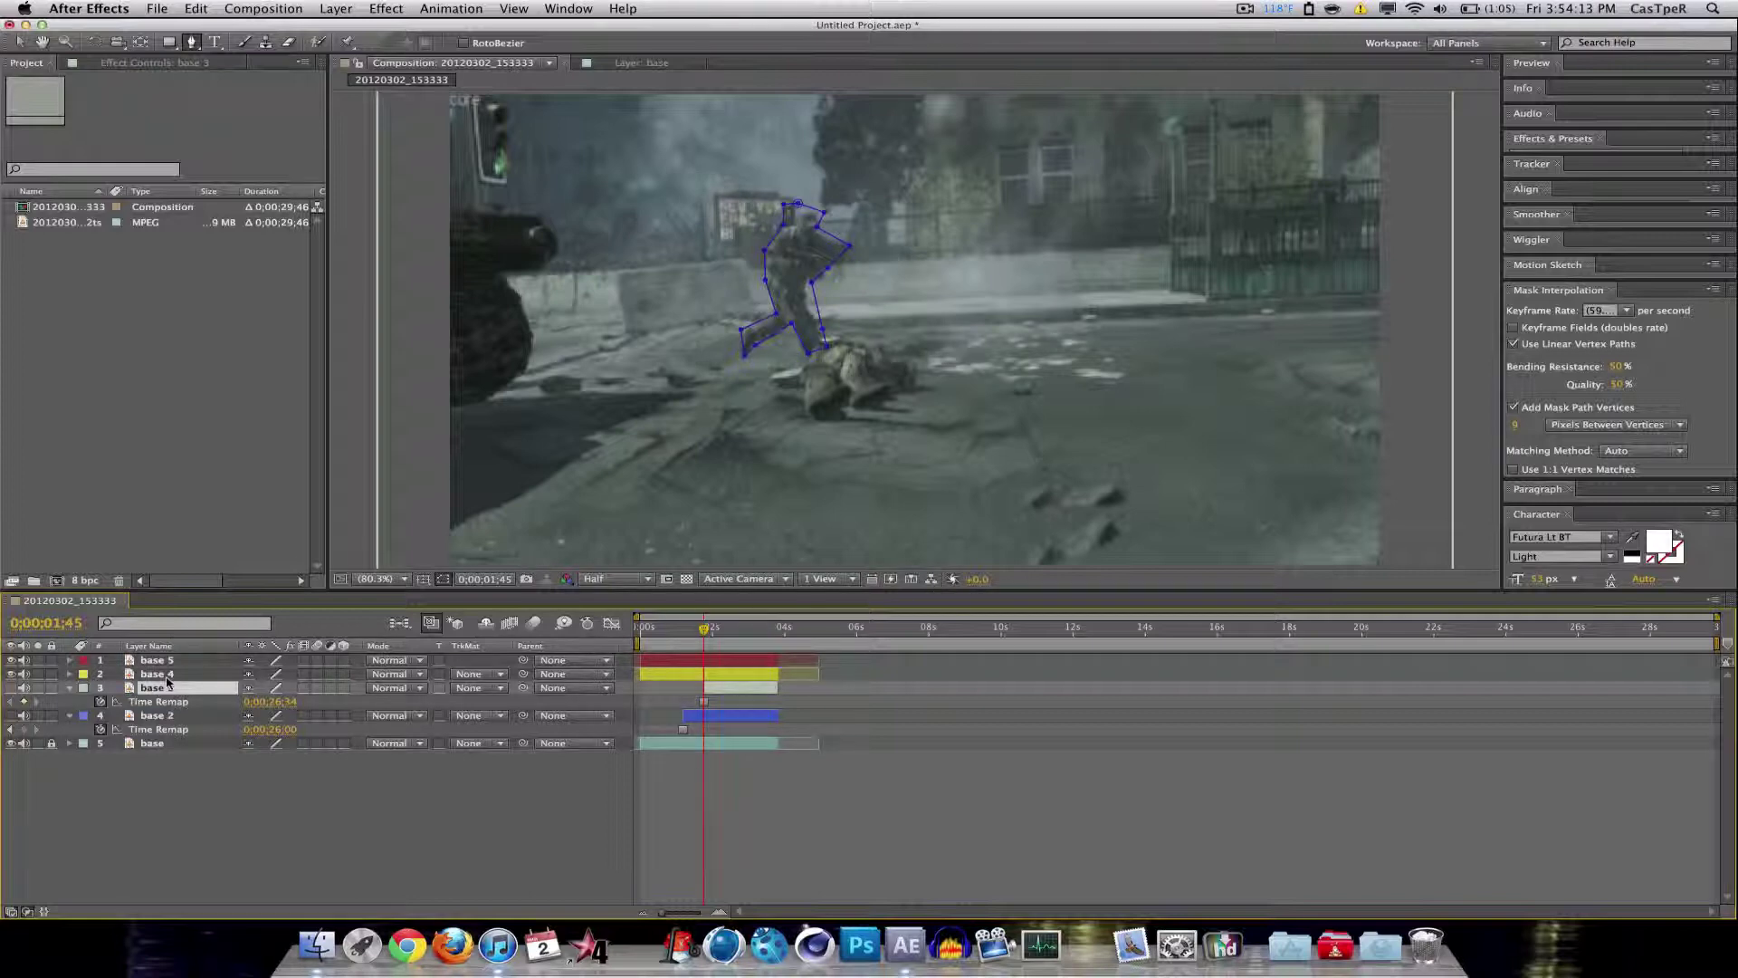
Step: Finish renaming layer 3 to 'base 3' and move the playhead to 0;00;02;17
text(3)
key(shift+Tab)
drag(703, 627, 720, 631)
Step: Trace a closed mask around the soldier on base 4, from his feet over his head and back down
click(956, 367)
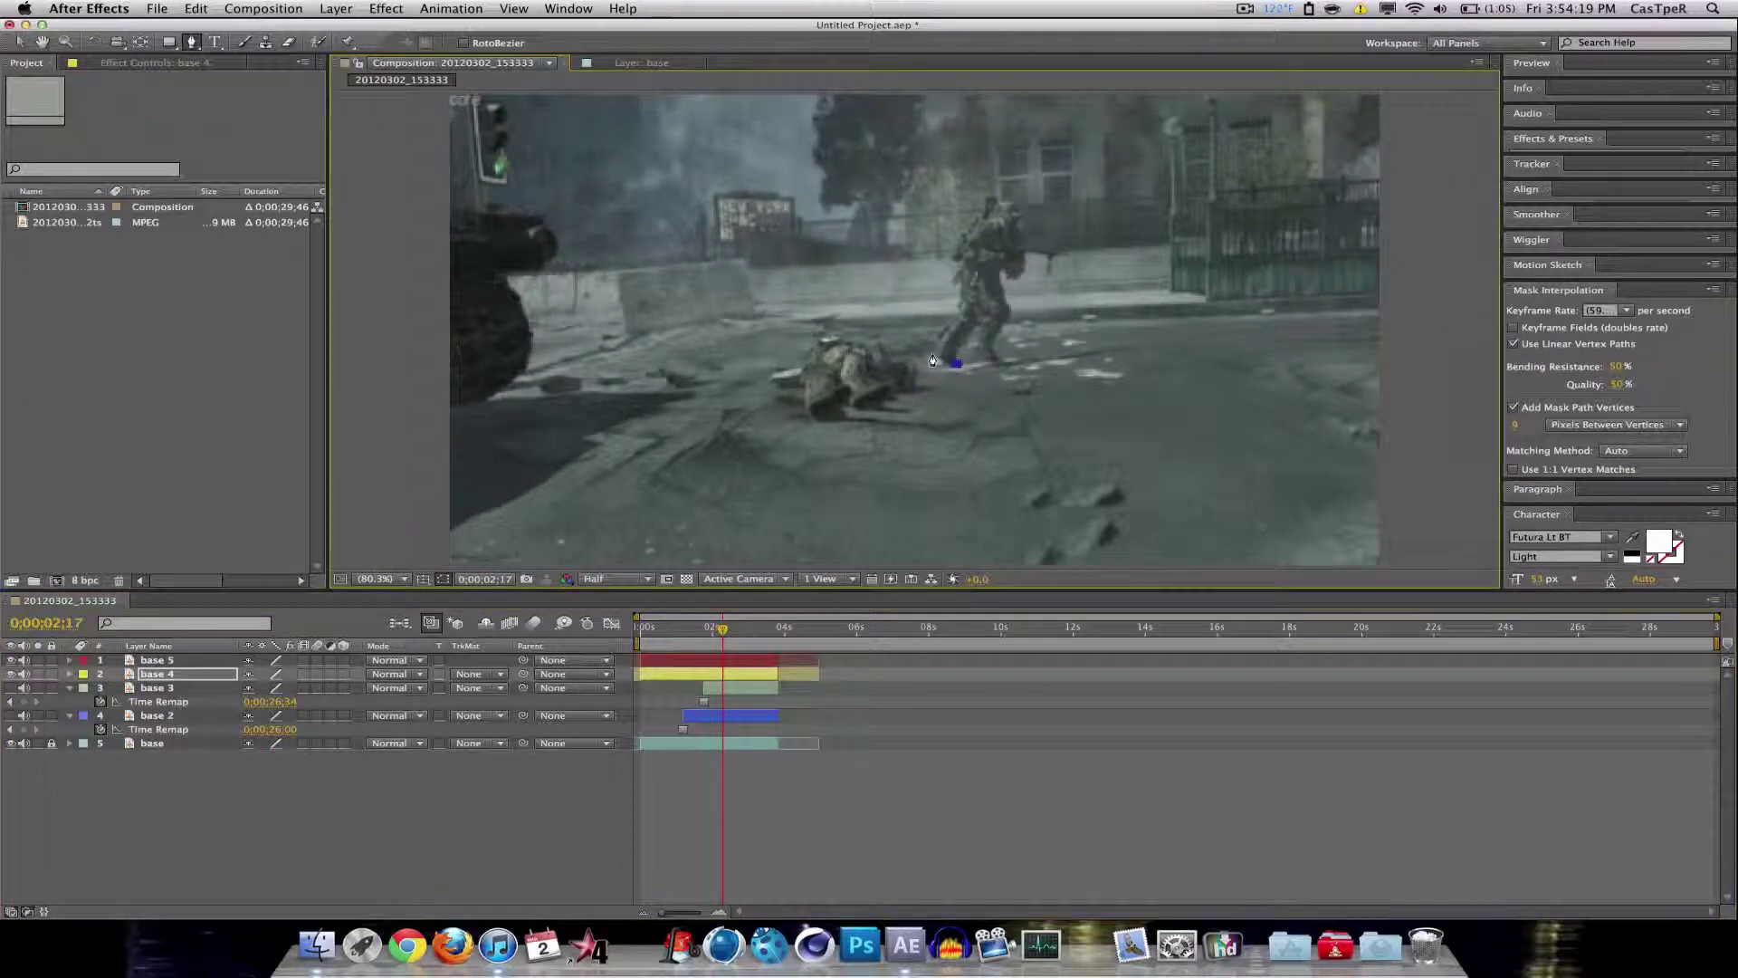
click(957, 315)
click(959, 271)
click(952, 252)
click(970, 216)
click(1015, 202)
click(1027, 249)
click(1005, 270)
click(1004, 325)
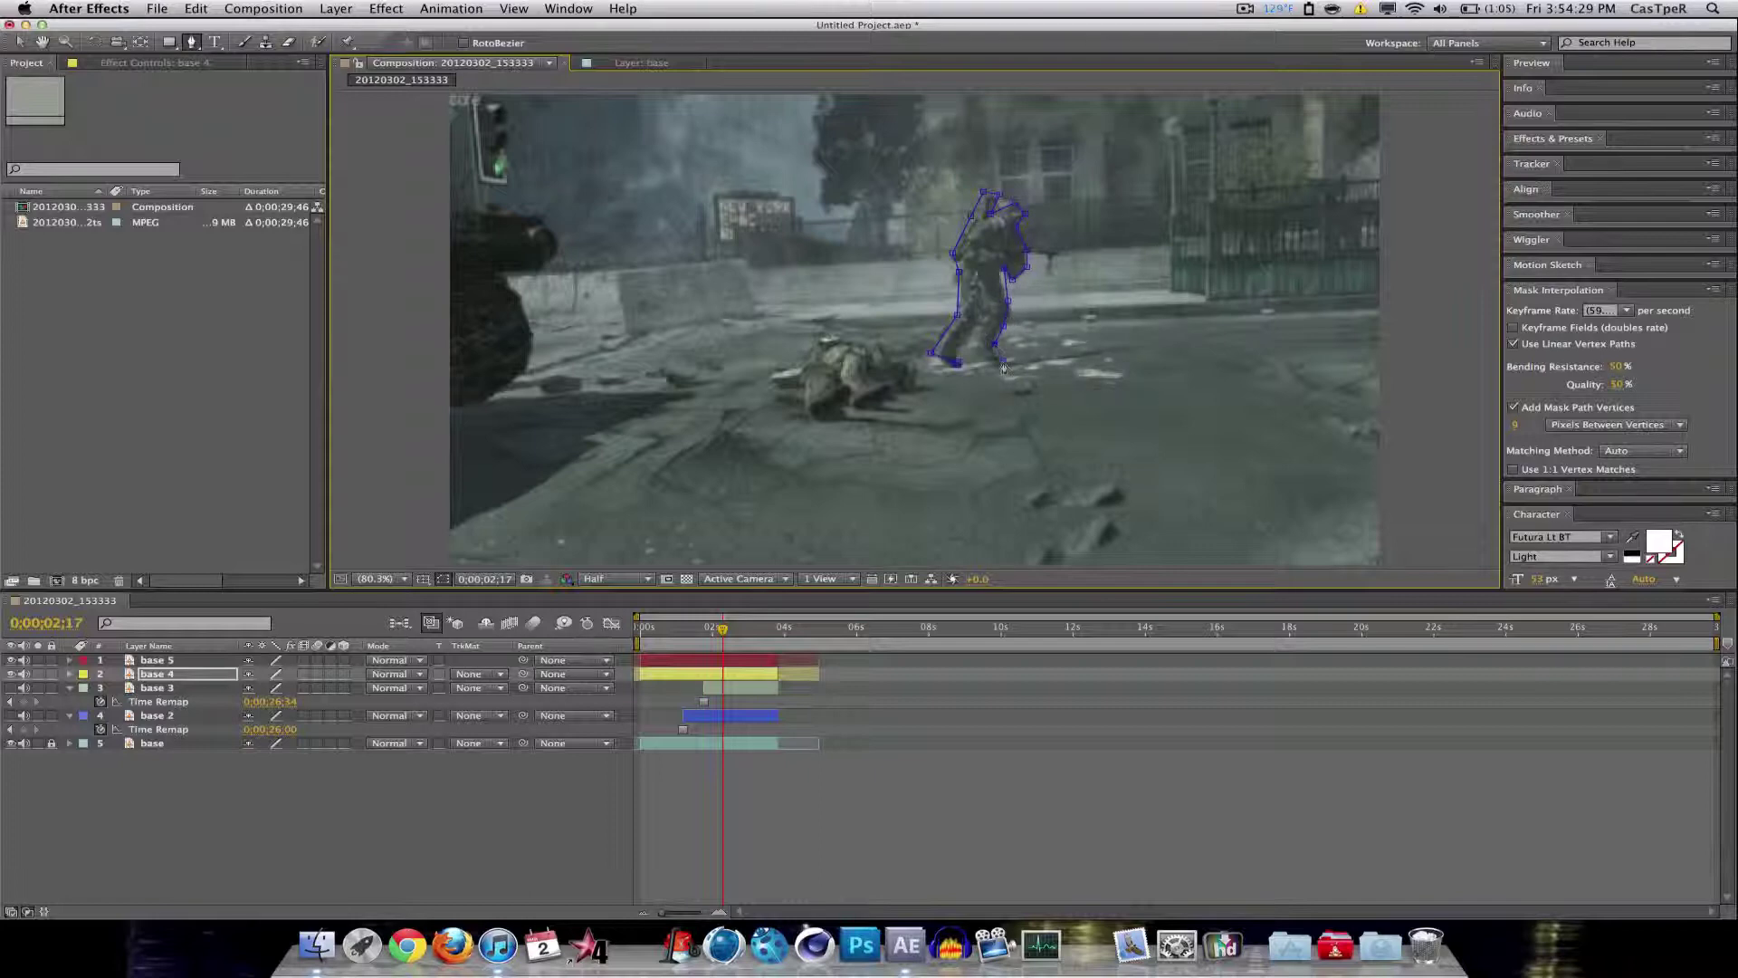
click(989, 367)
click(957, 363)
Step: Trim base 4 to start at 0;00;02;17 and freeze it with Layer > Time > Freeze Frame
drag(640, 673, 722, 677)
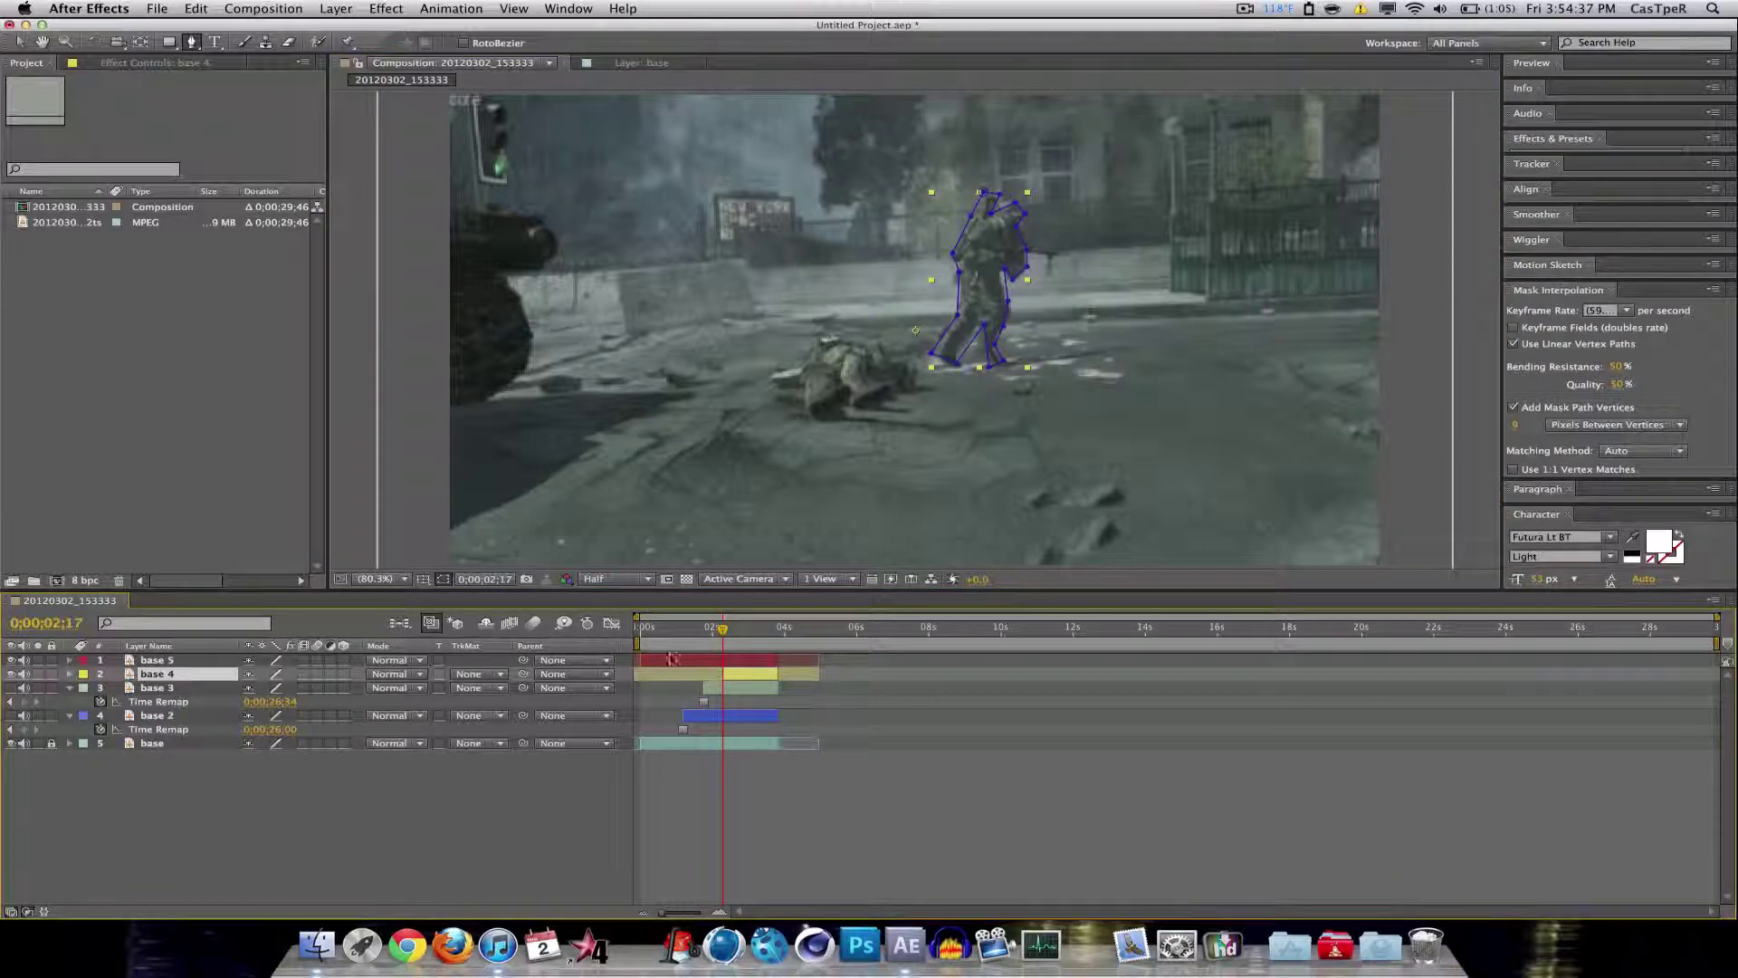
click(351, 9)
mouse_move(374, 186)
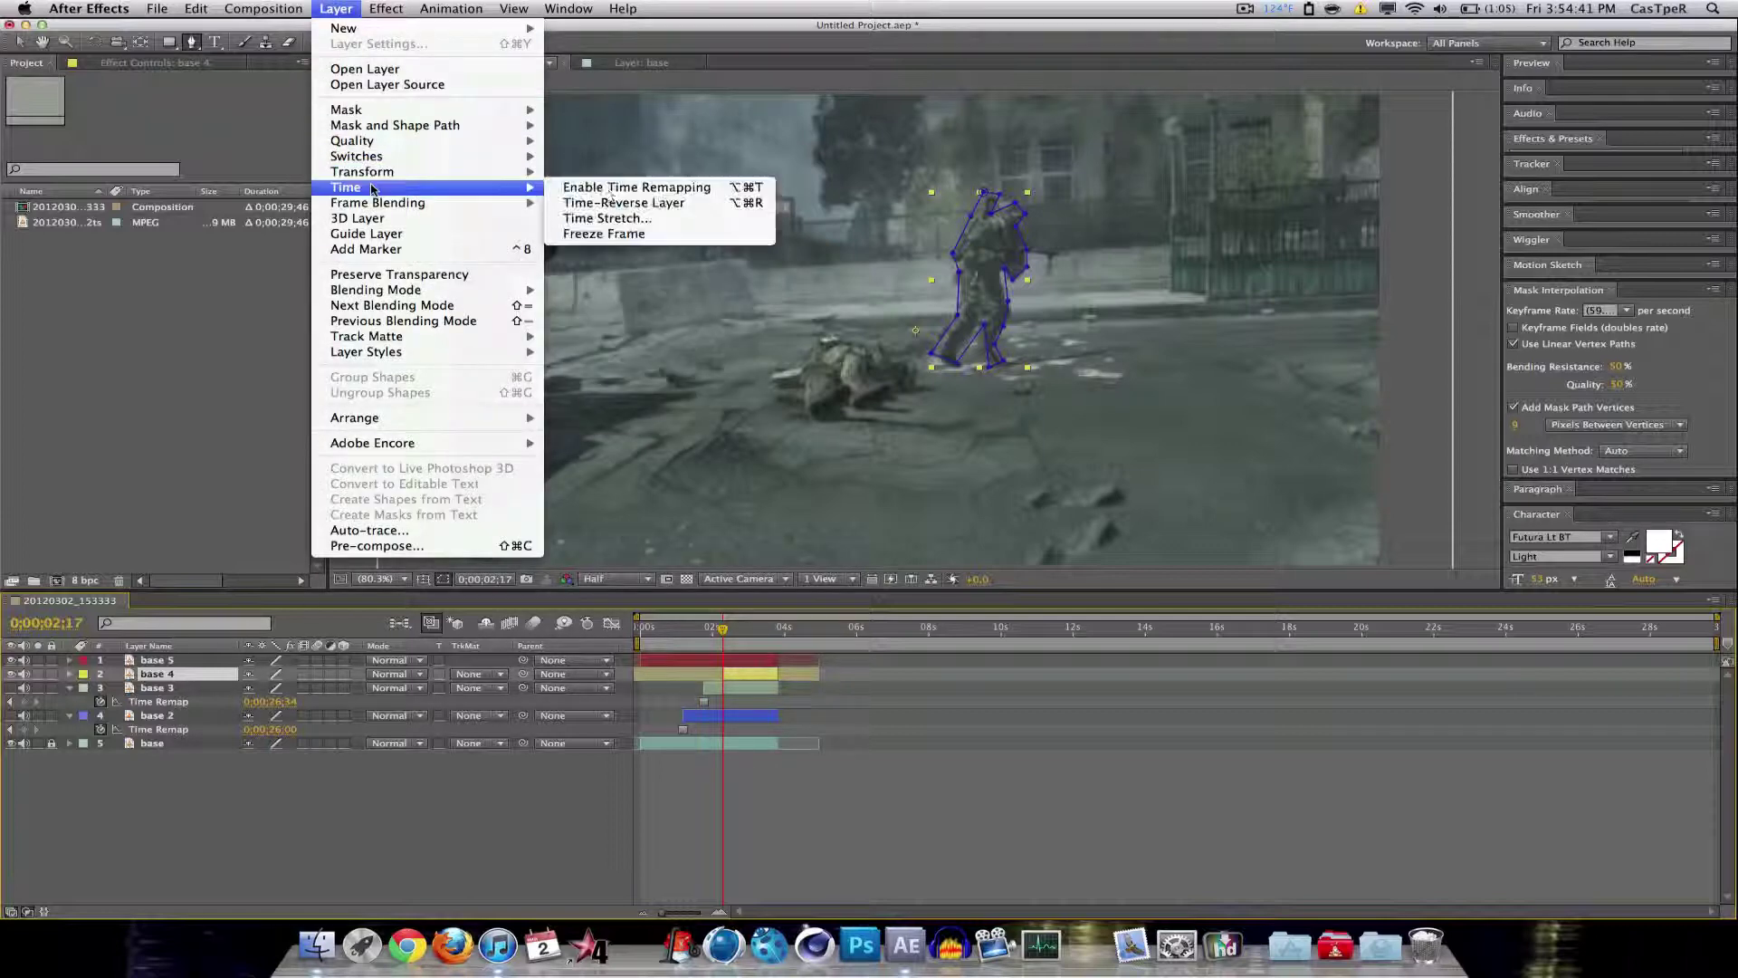
click(598, 228)
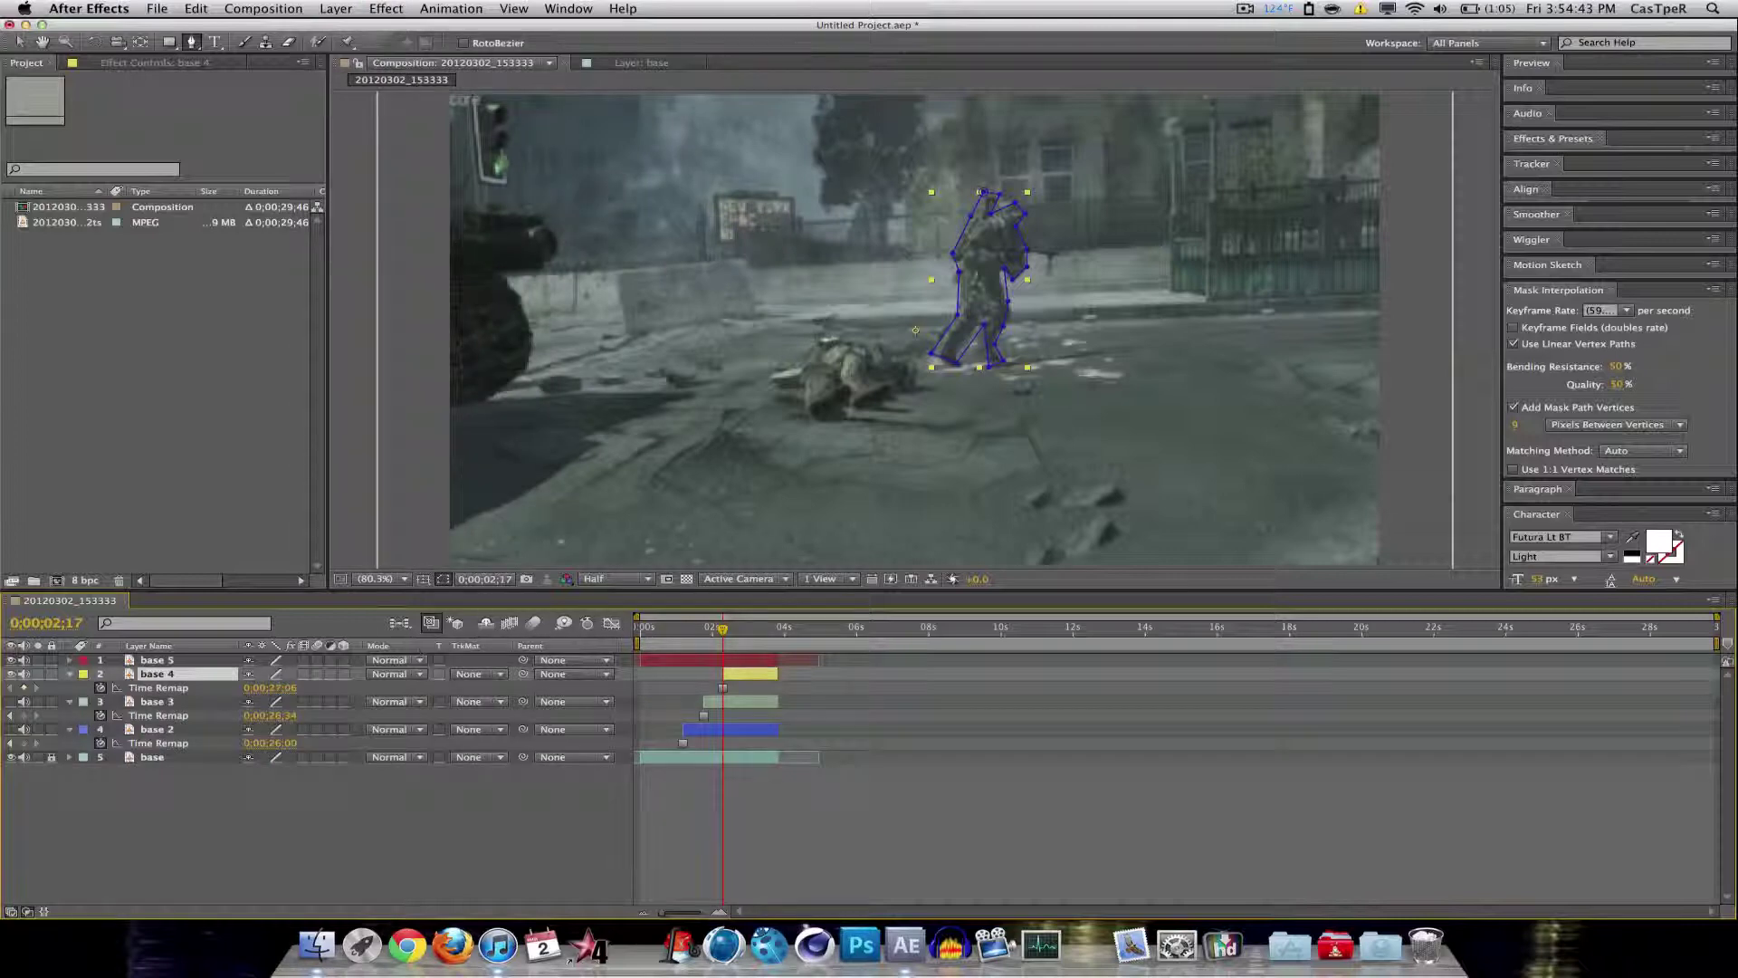
click(196, 662)
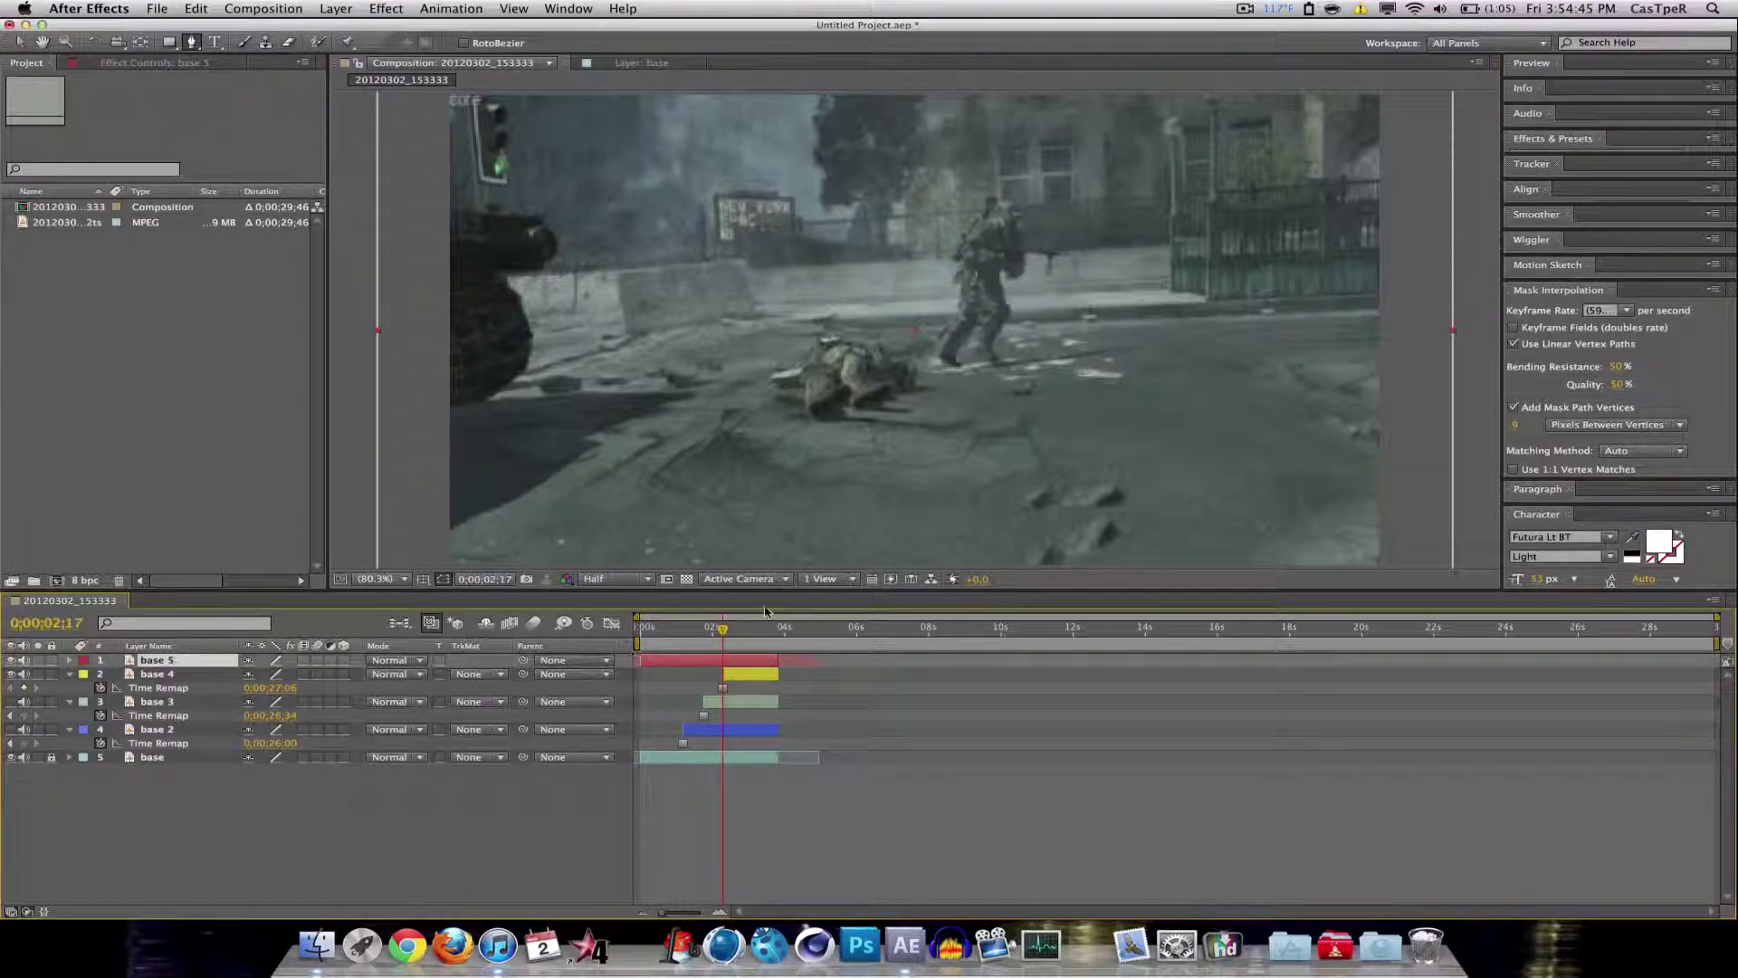
Step: Move to 0;00;02;44 and trace the base 5 mask from the soldier's head down his back to his feet
drag(727, 629, 740, 634)
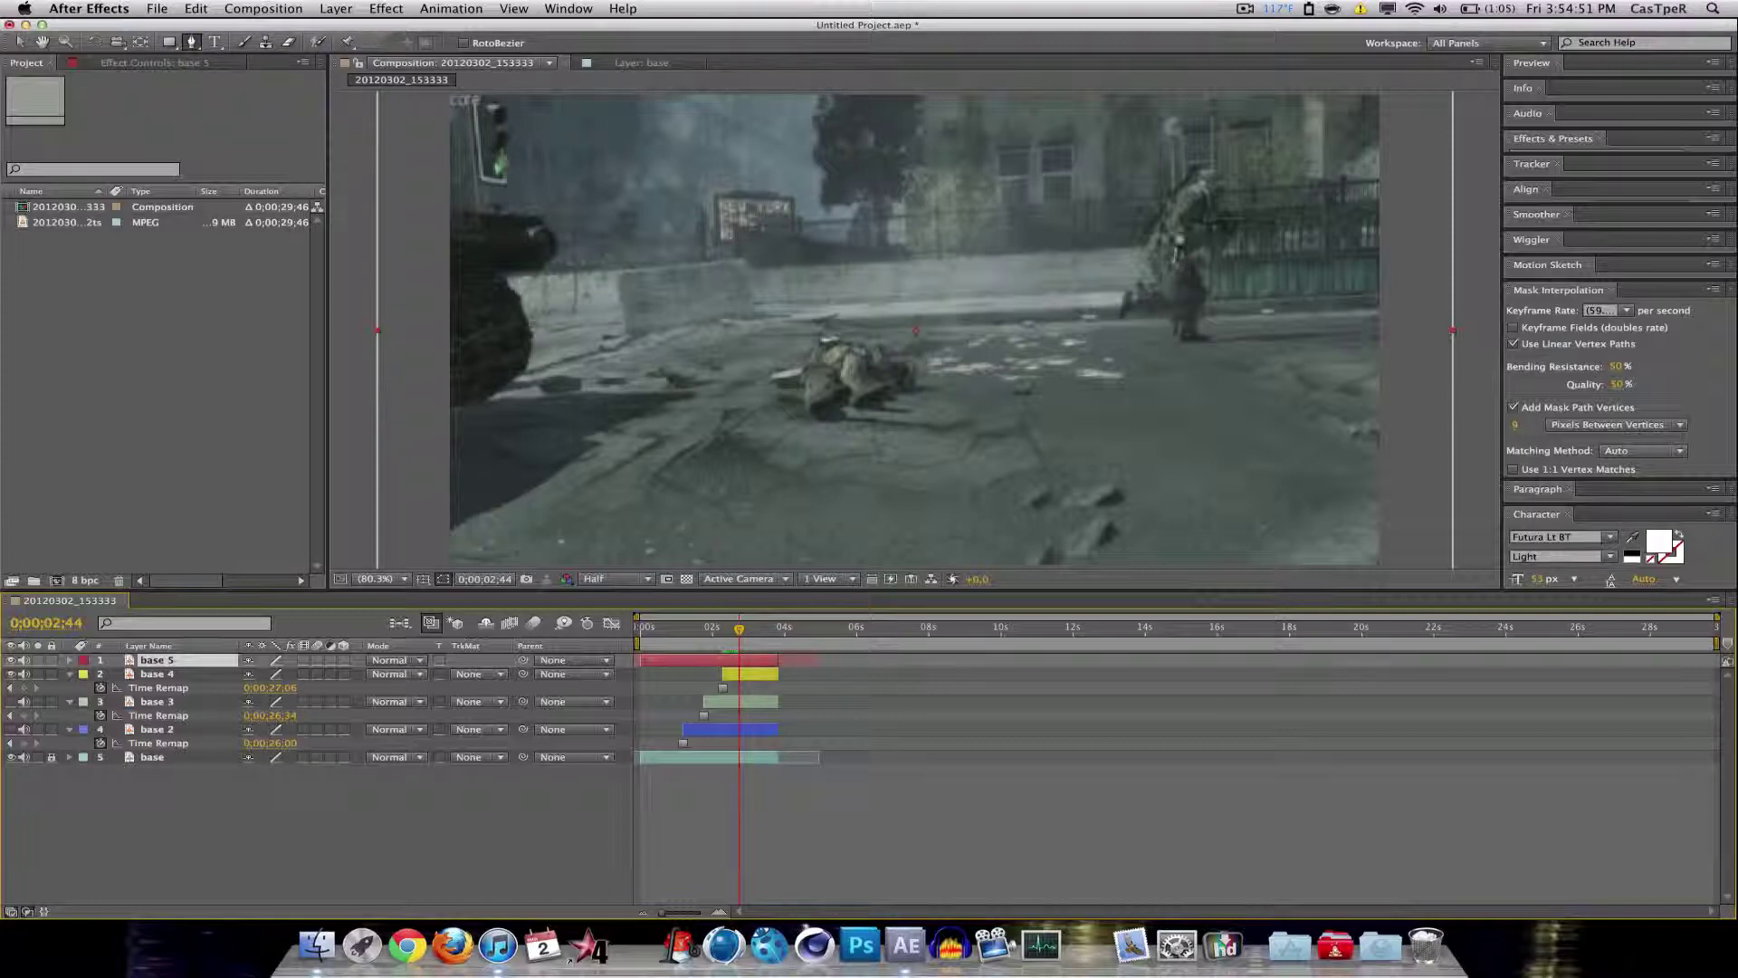
click(1216, 171)
click(1193, 179)
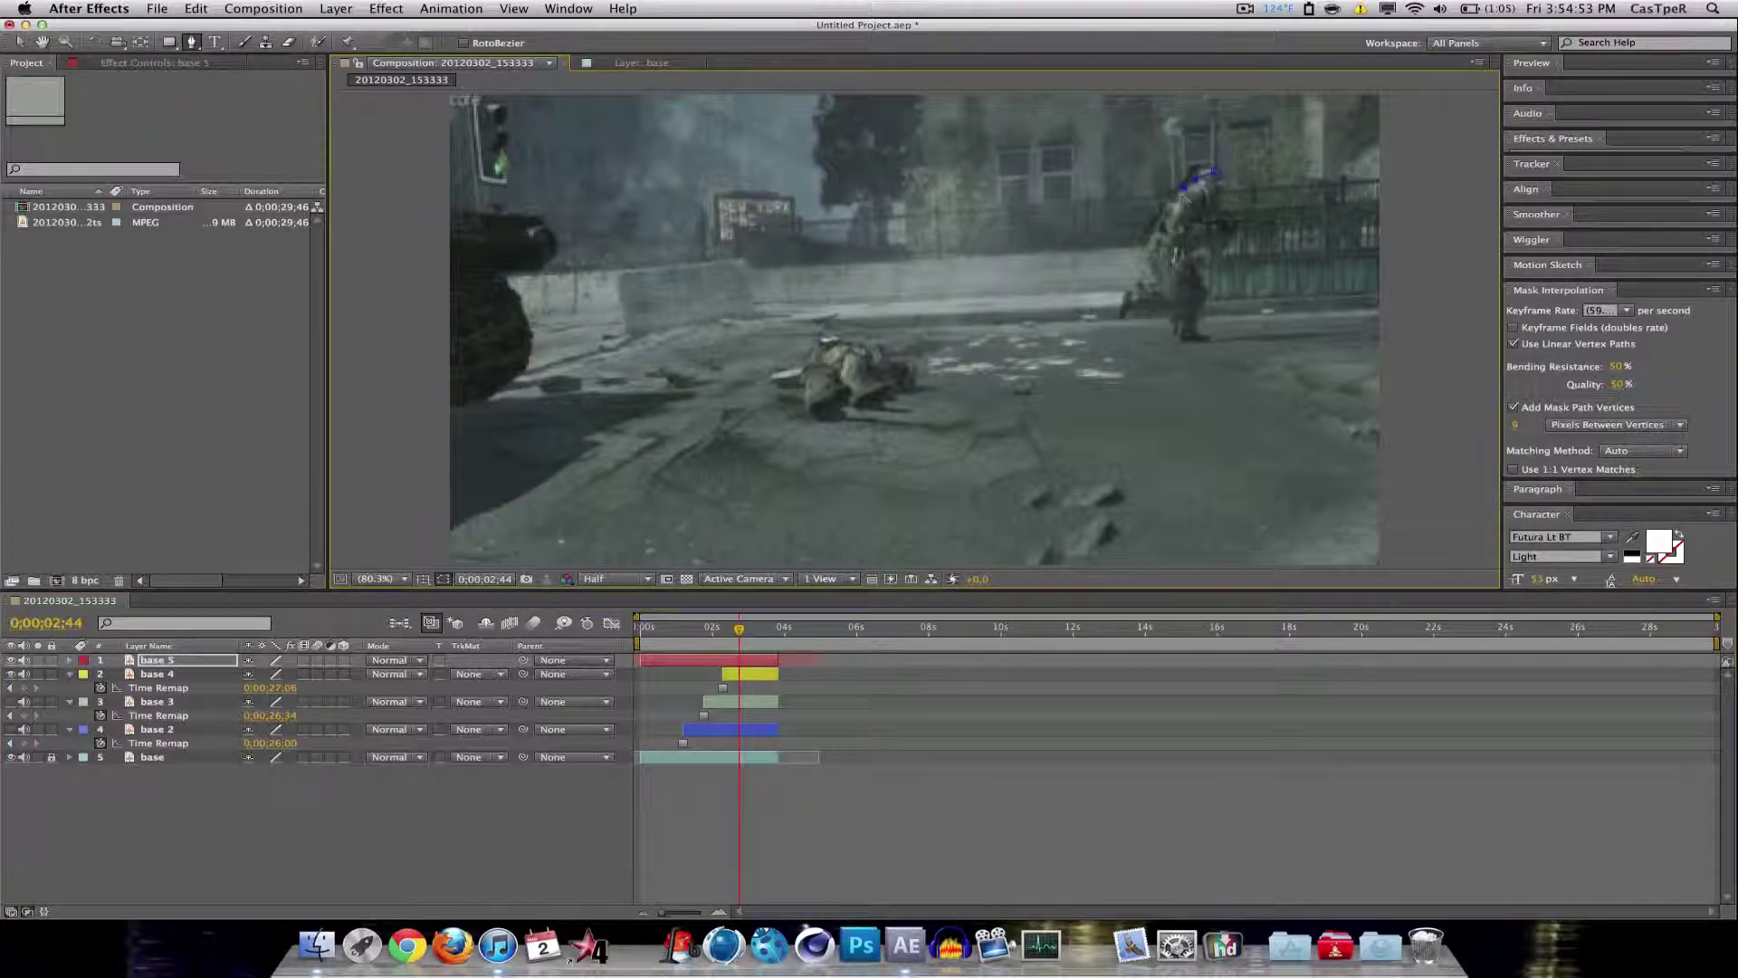
click(1155, 239)
click(1155, 280)
click(1124, 291)
click(1165, 313)
Step: Continue the mask around the front foot, chest and rifle muzzle, then close it
click(1182, 337)
click(1204, 341)
click(1210, 295)
click(1216, 240)
click(1239, 226)
click(1281, 222)
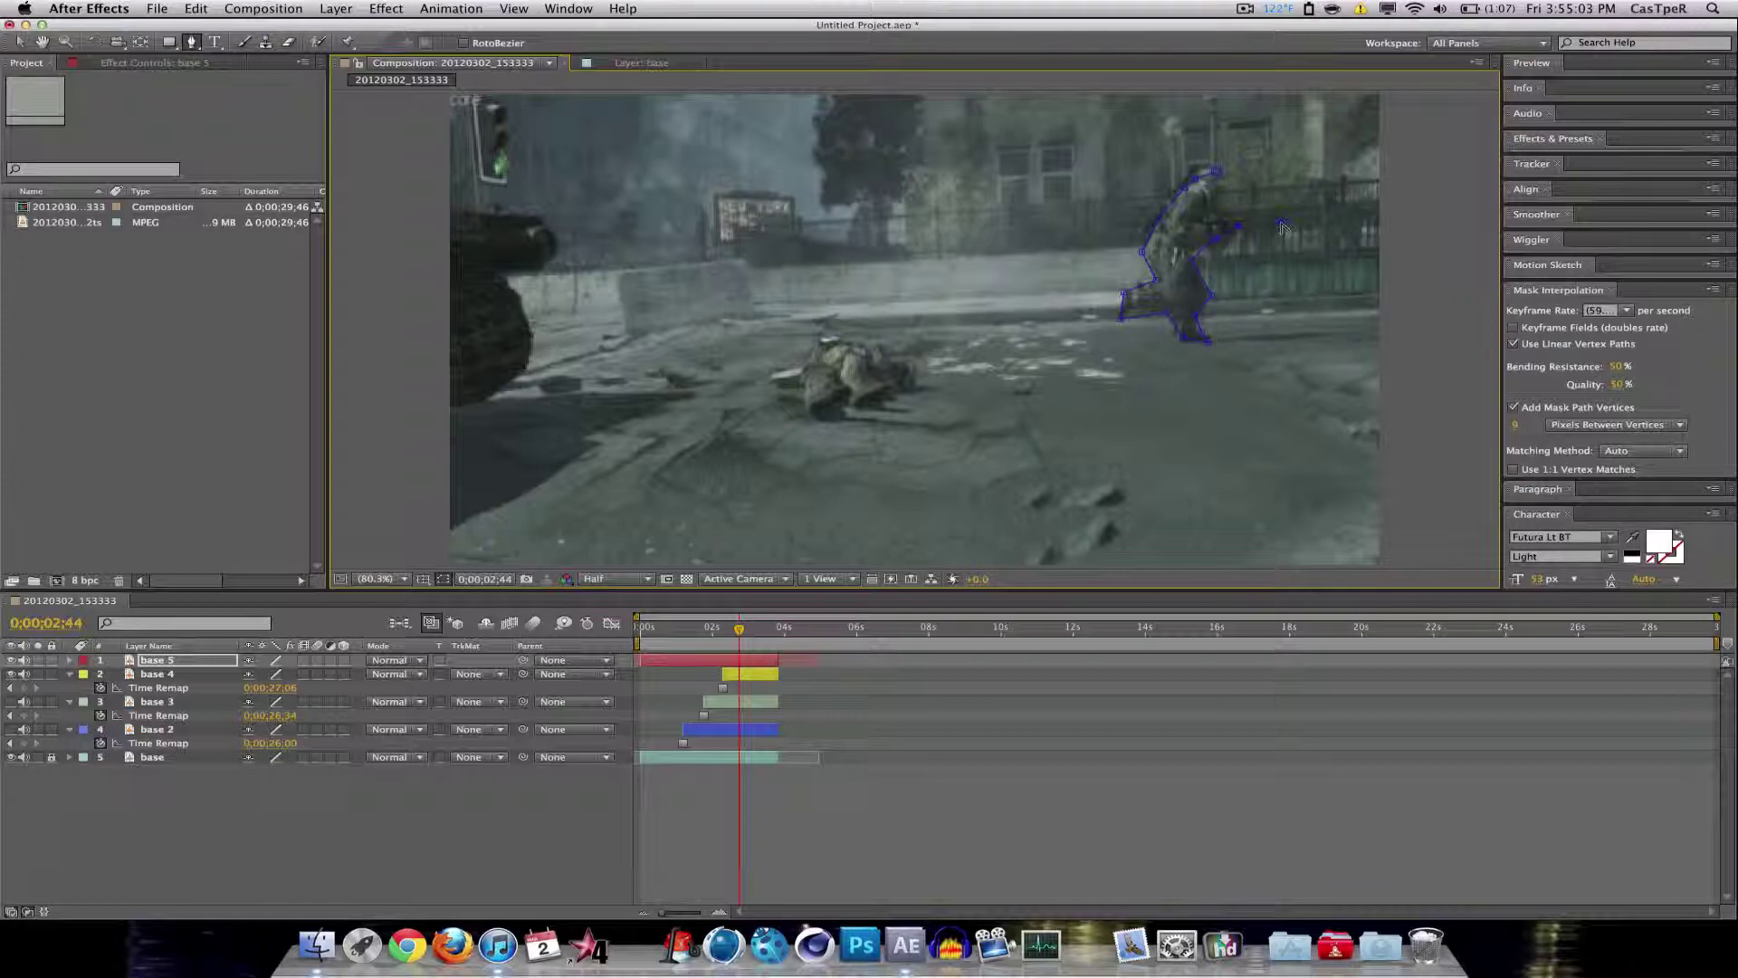
click(1216, 172)
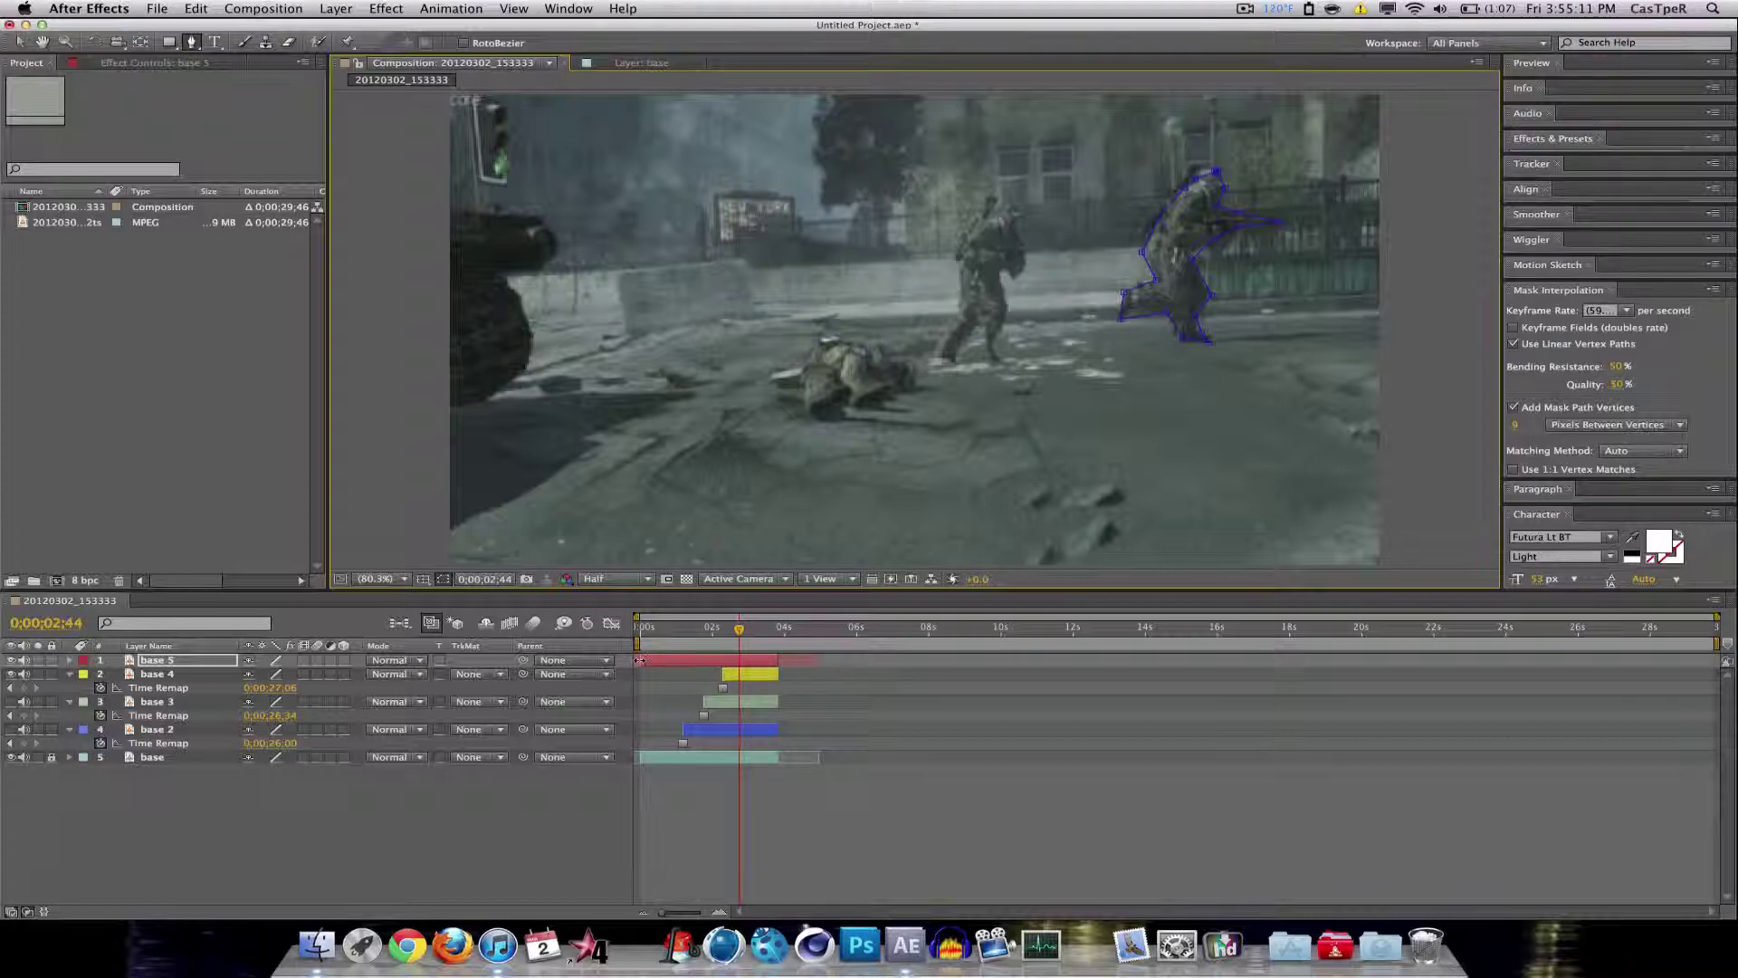
Step: Trim base 5 to start at 0;00;02;44, hide base 4, and freeze base 5 with Freeze Frame
drag(639, 660, 736, 662)
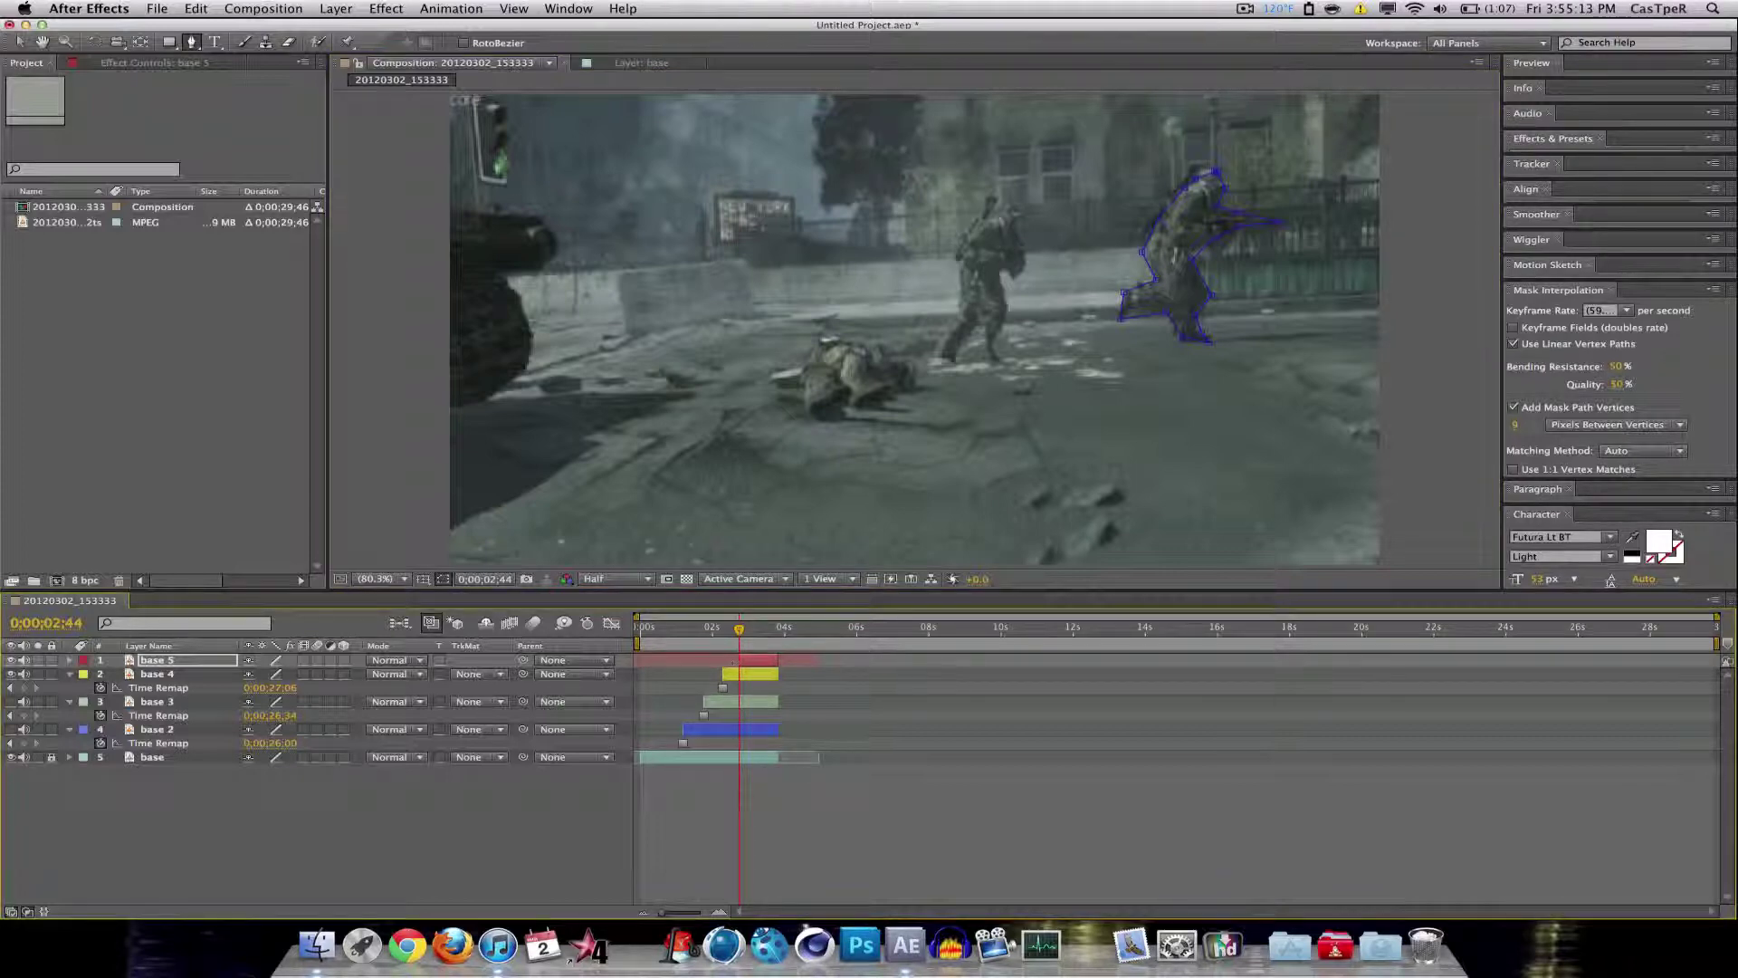
click(10, 674)
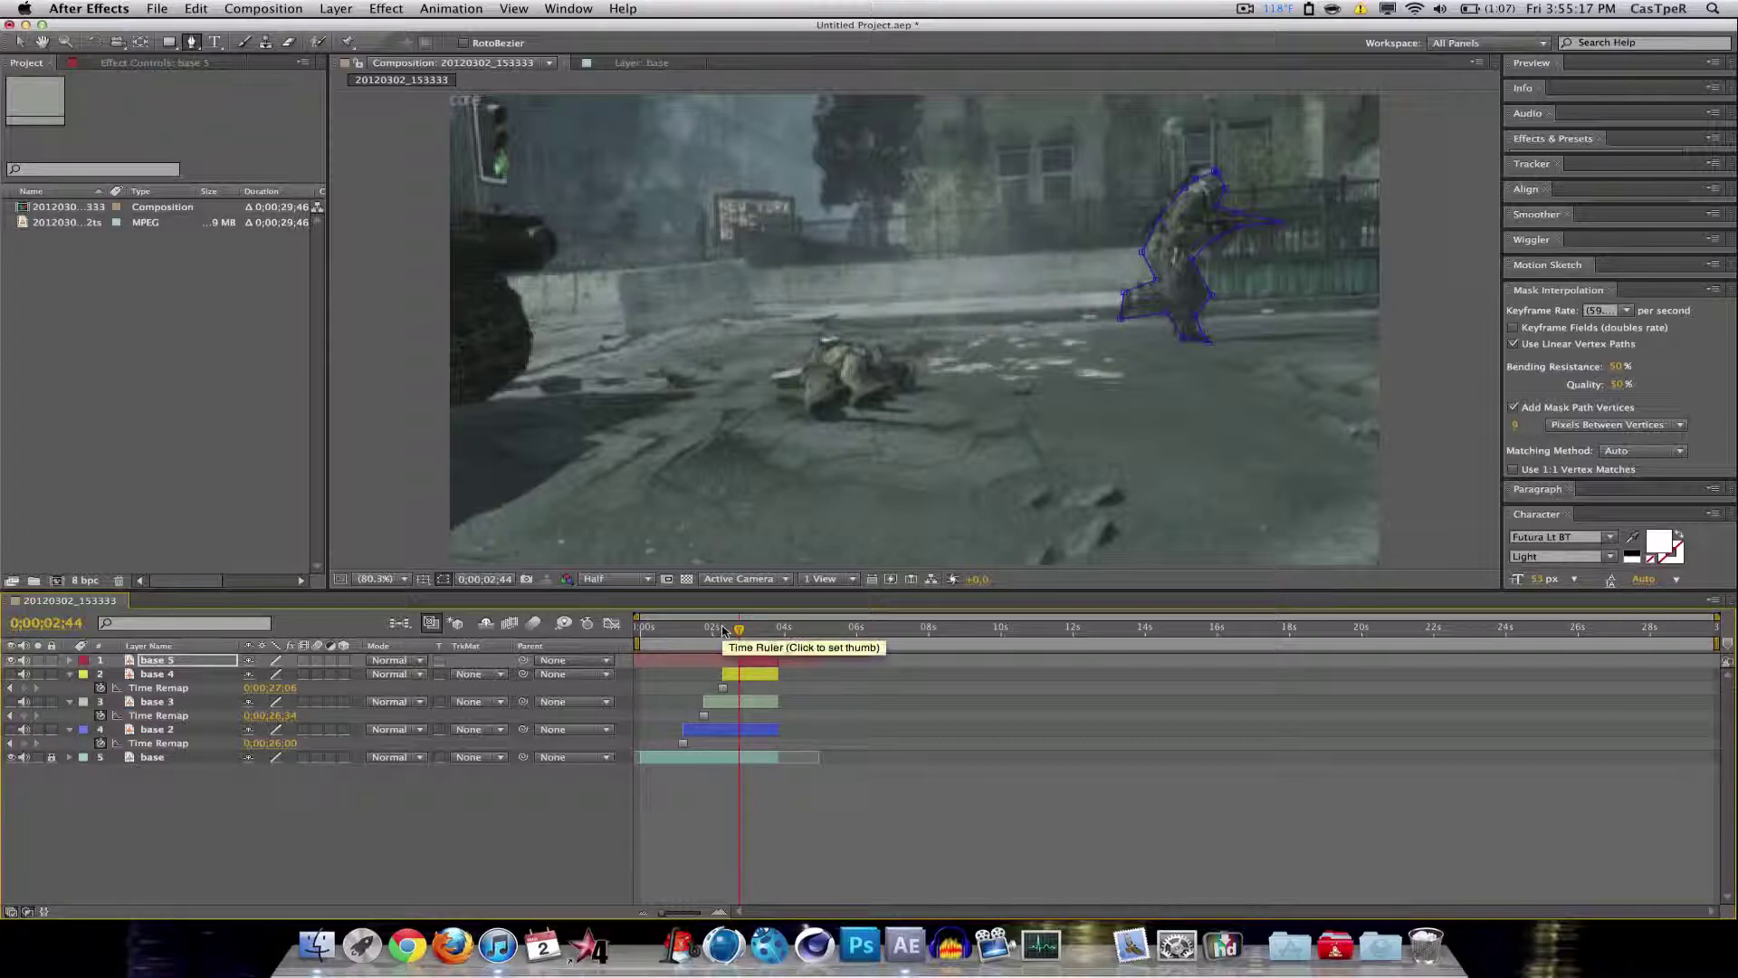
click(343, 7)
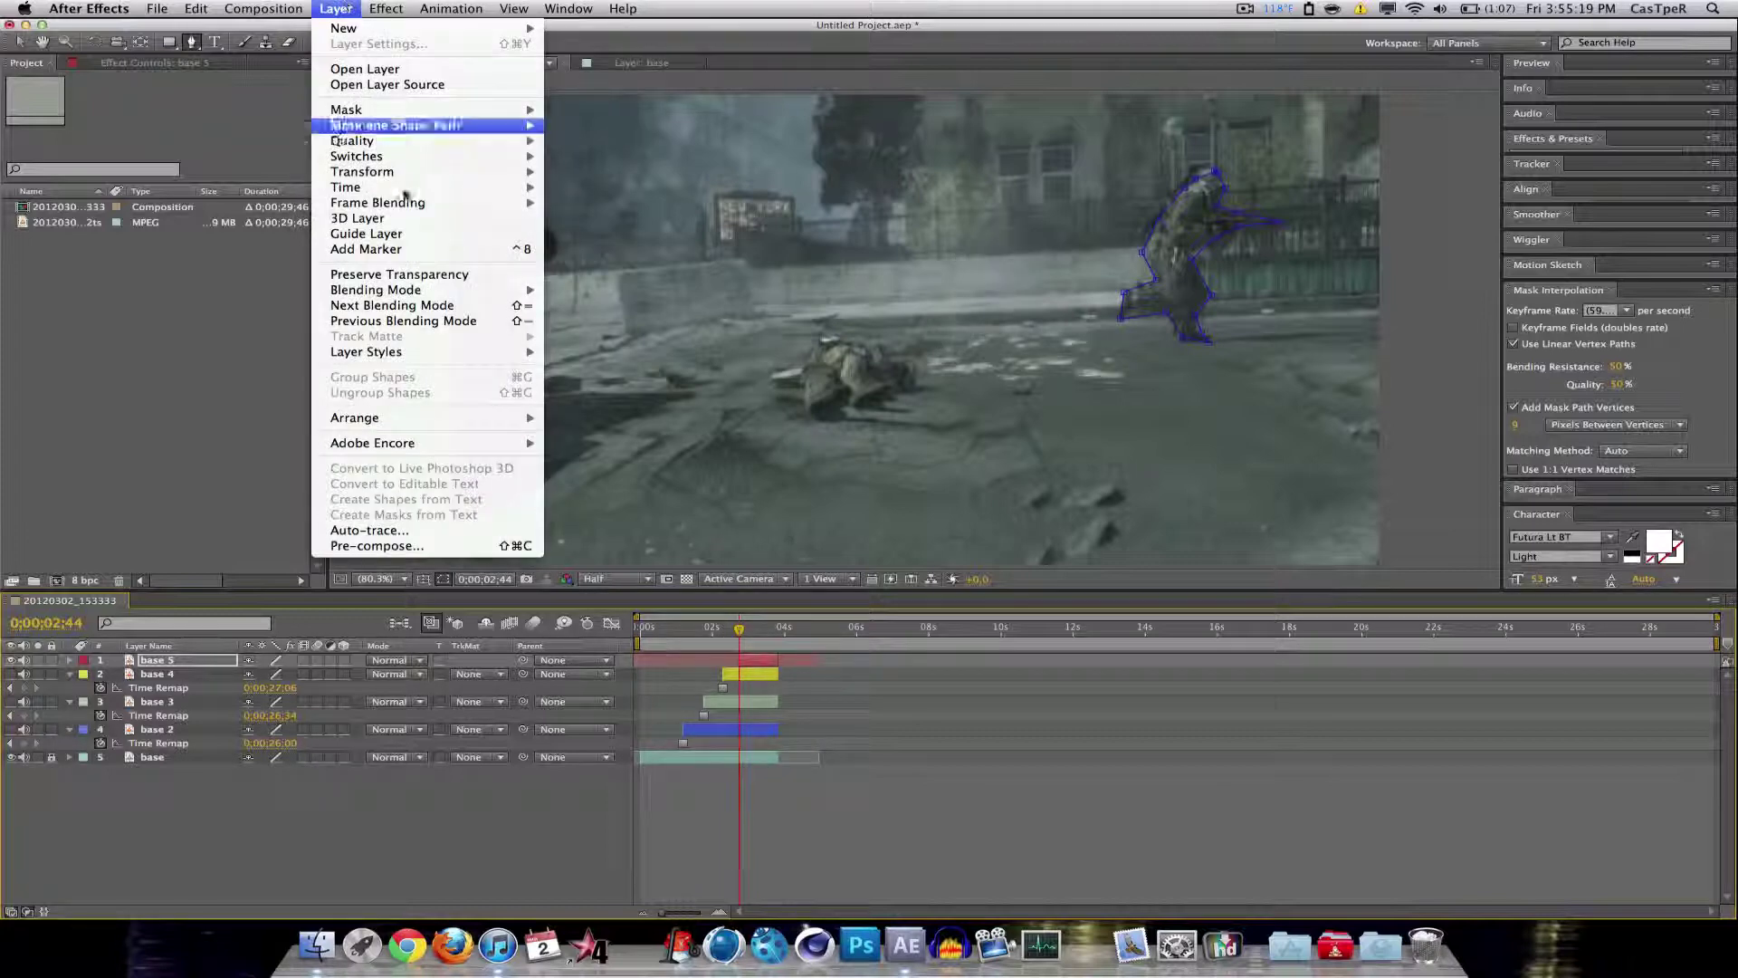
mouse_move(425, 188)
click(585, 235)
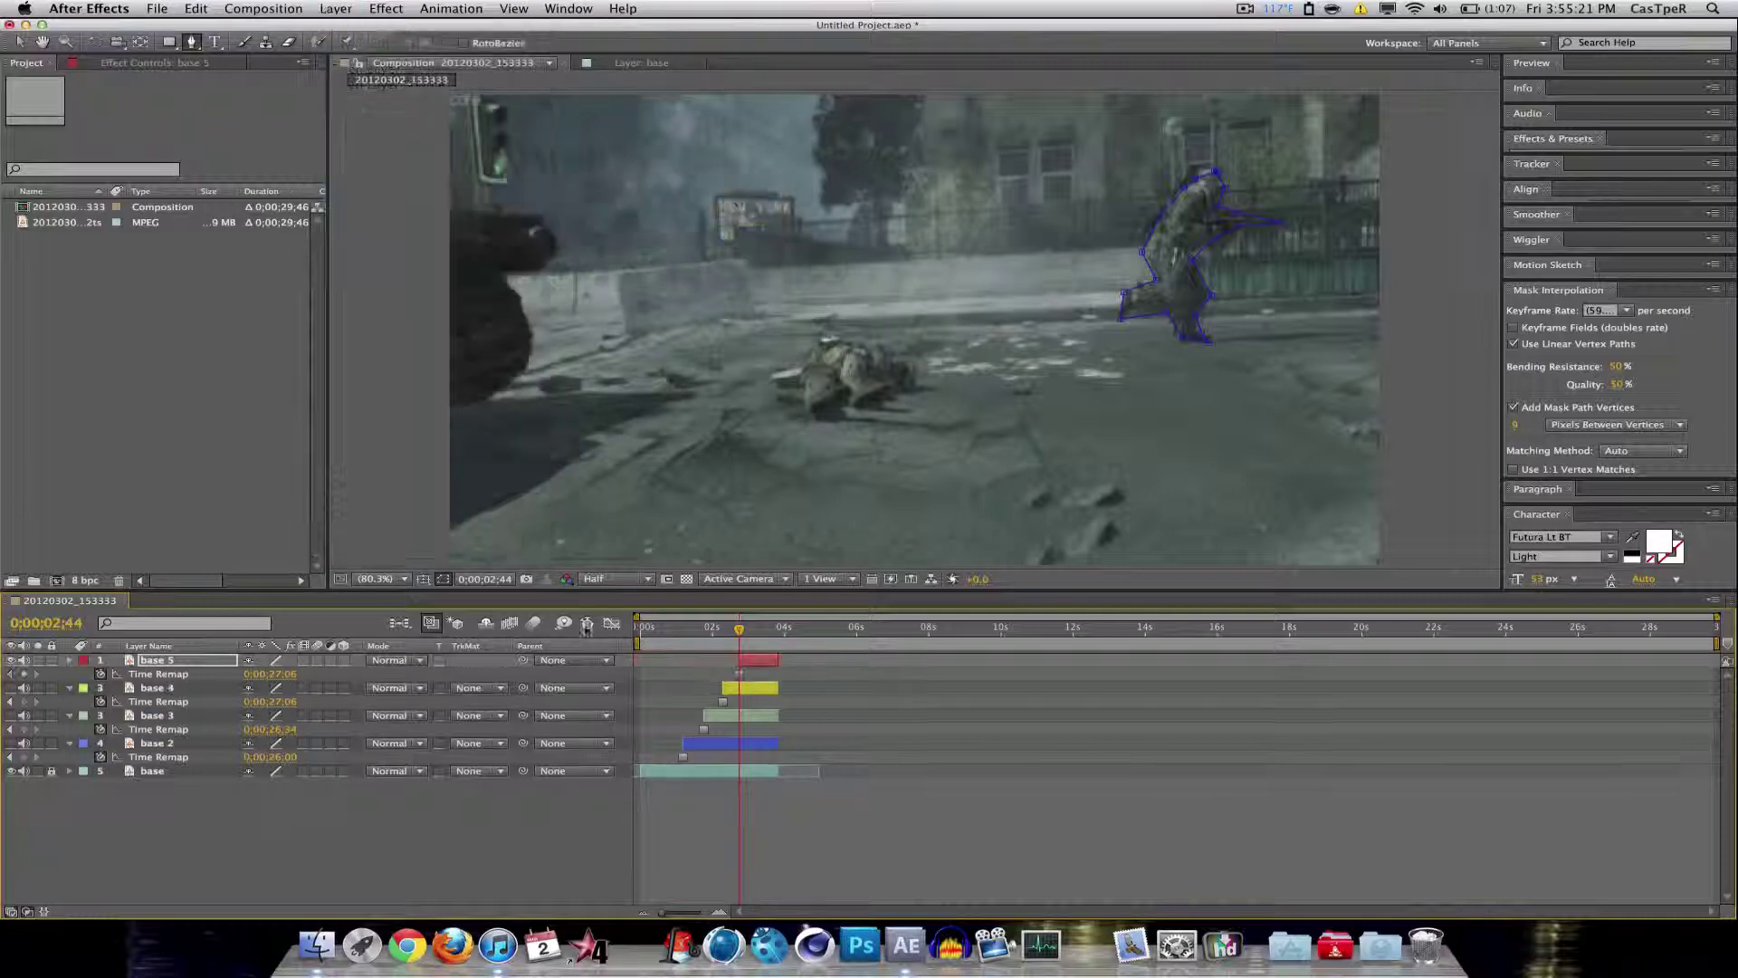
click(397, 808)
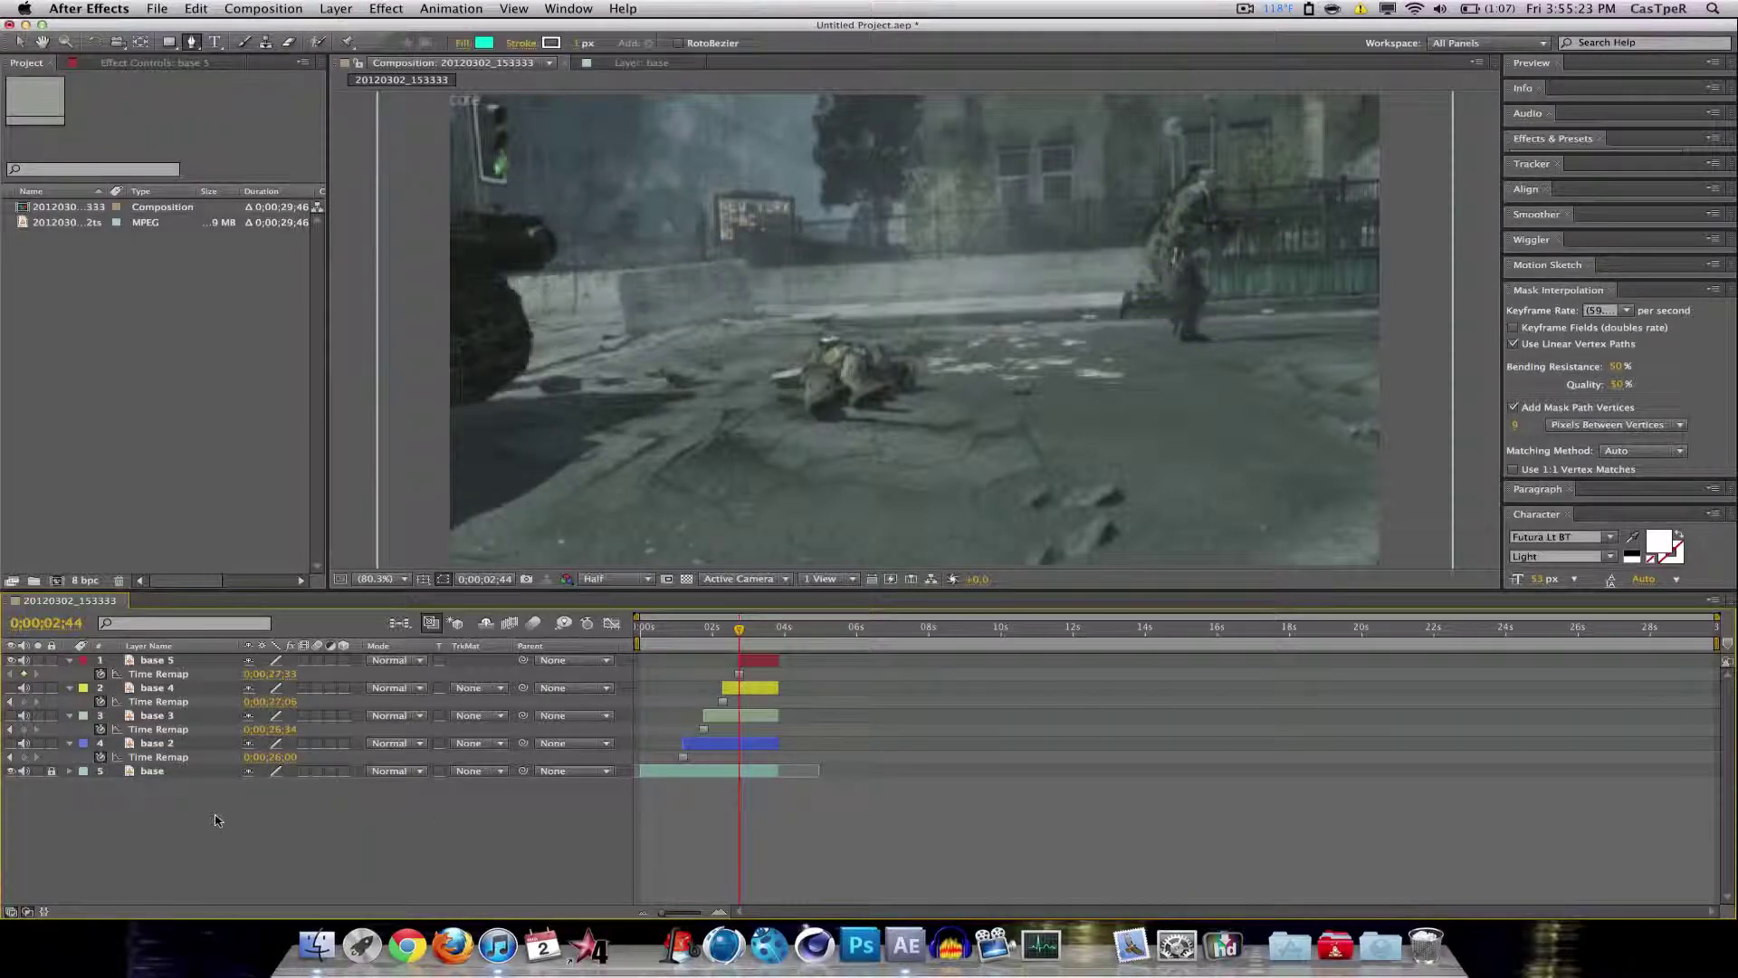
click(143, 660)
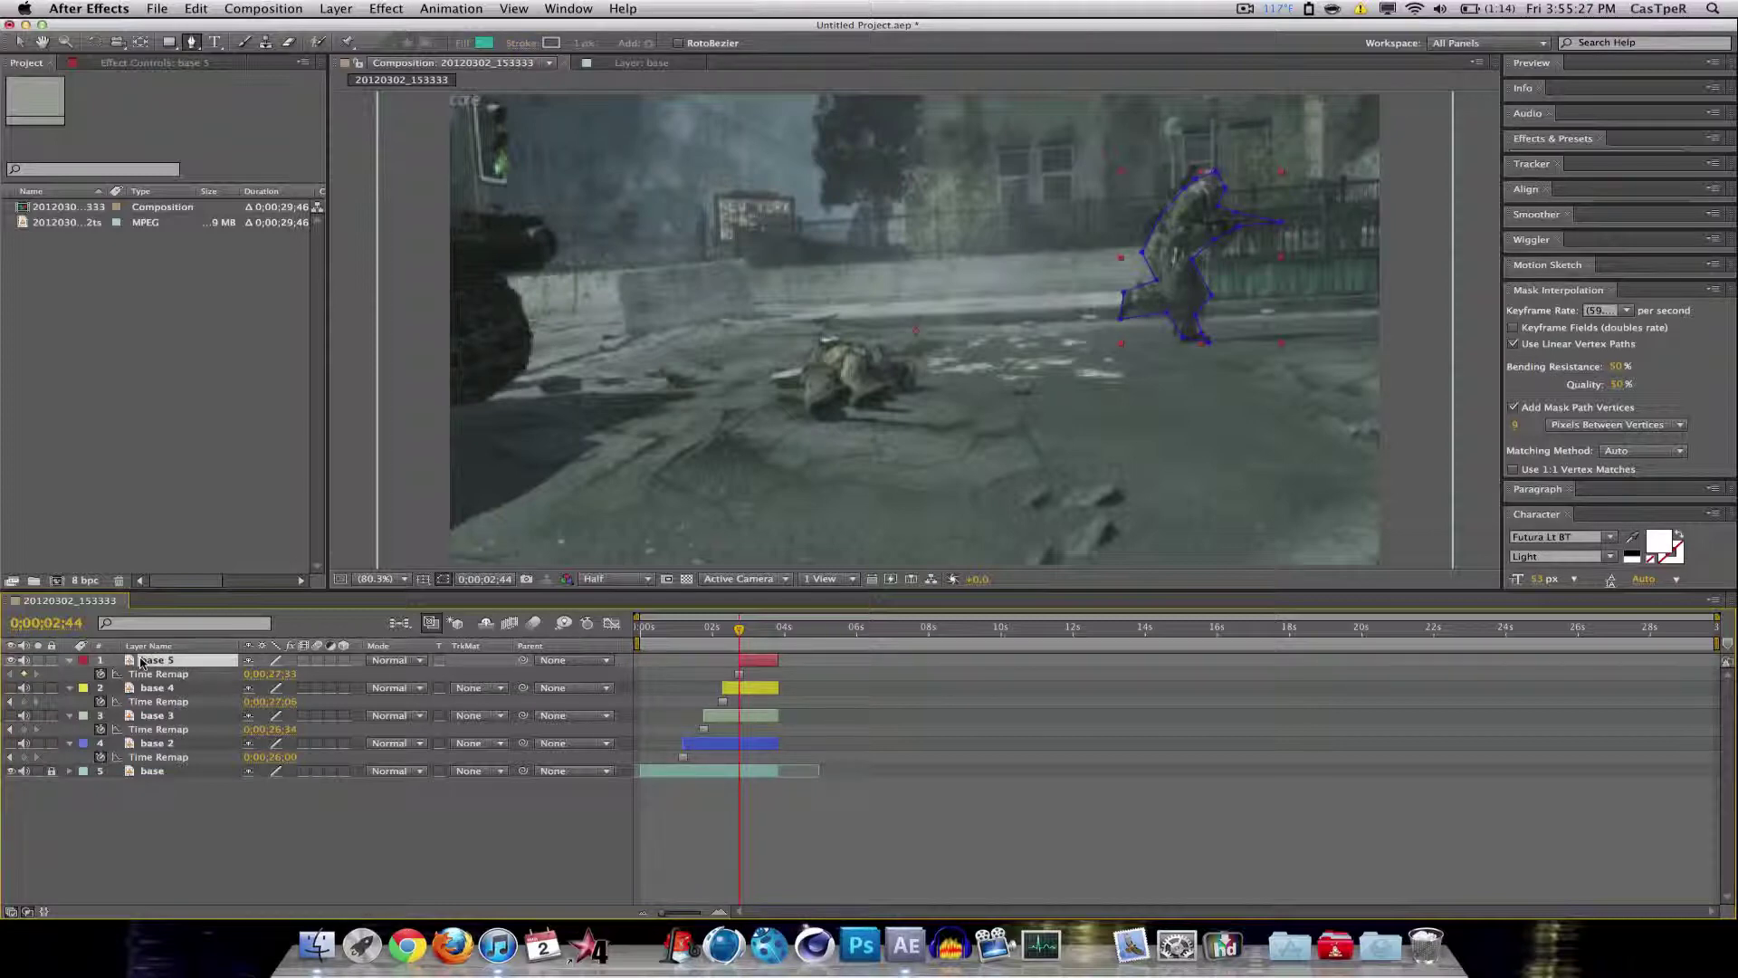
click(68, 662)
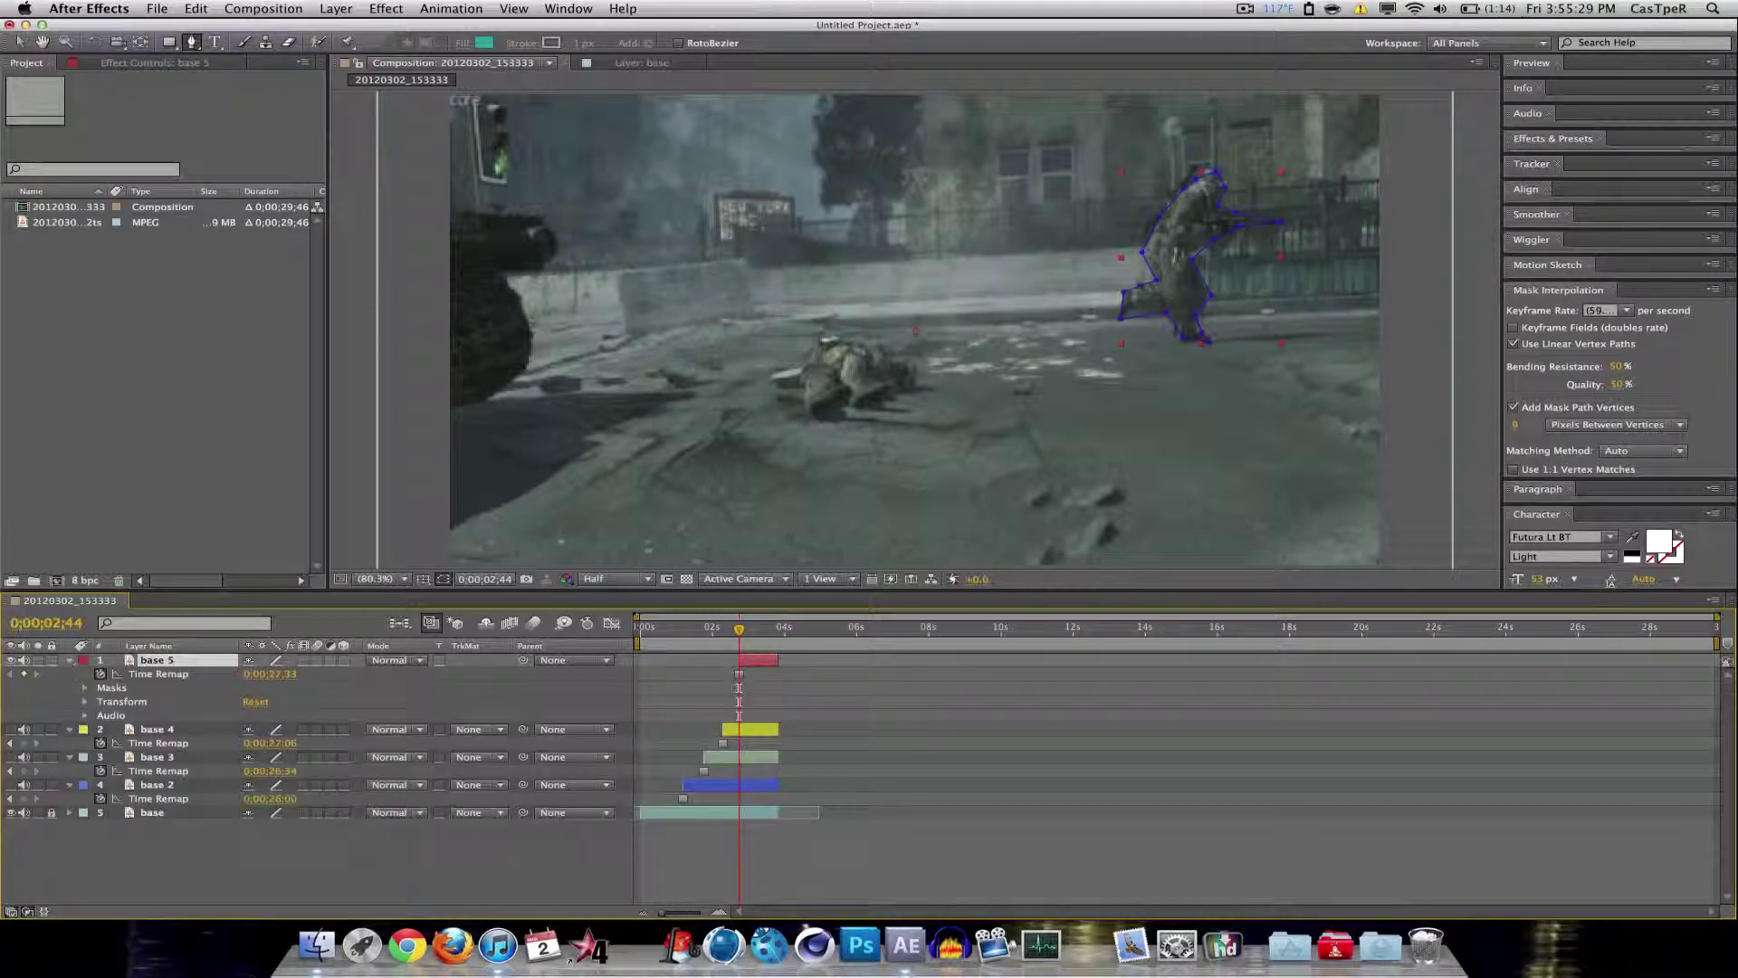
click(83, 690)
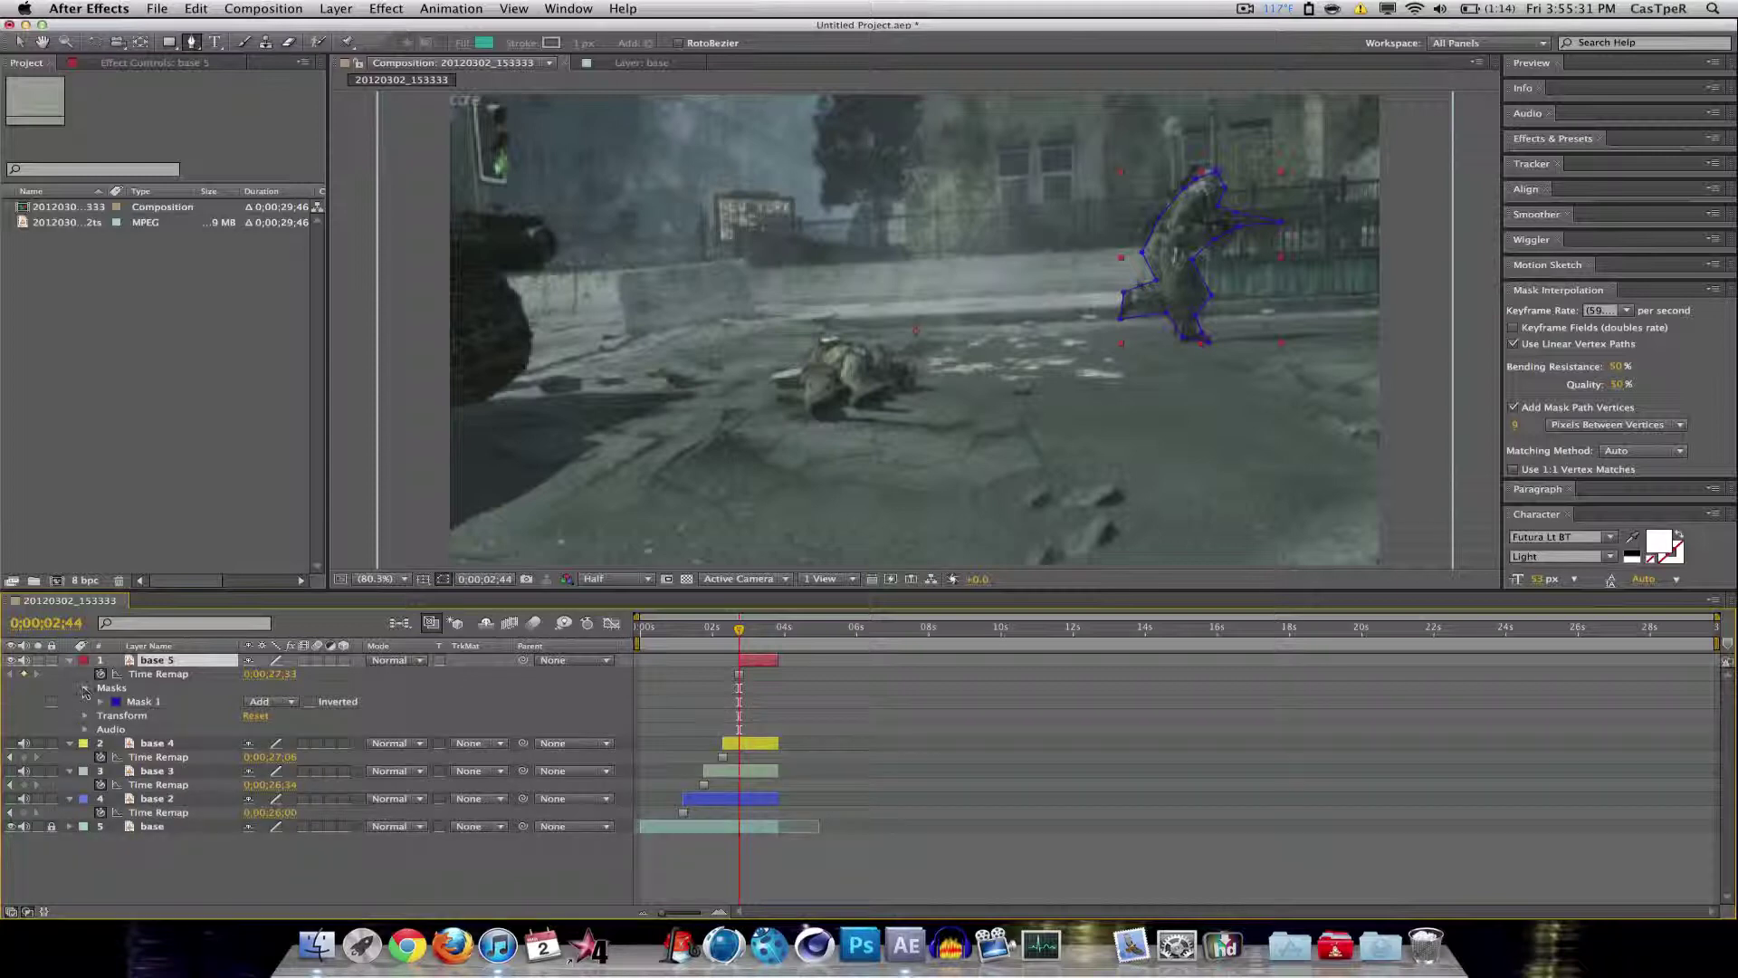
click(269, 704)
click(270, 707)
click(101, 704)
click(101, 705)
click(85, 688)
click(70, 662)
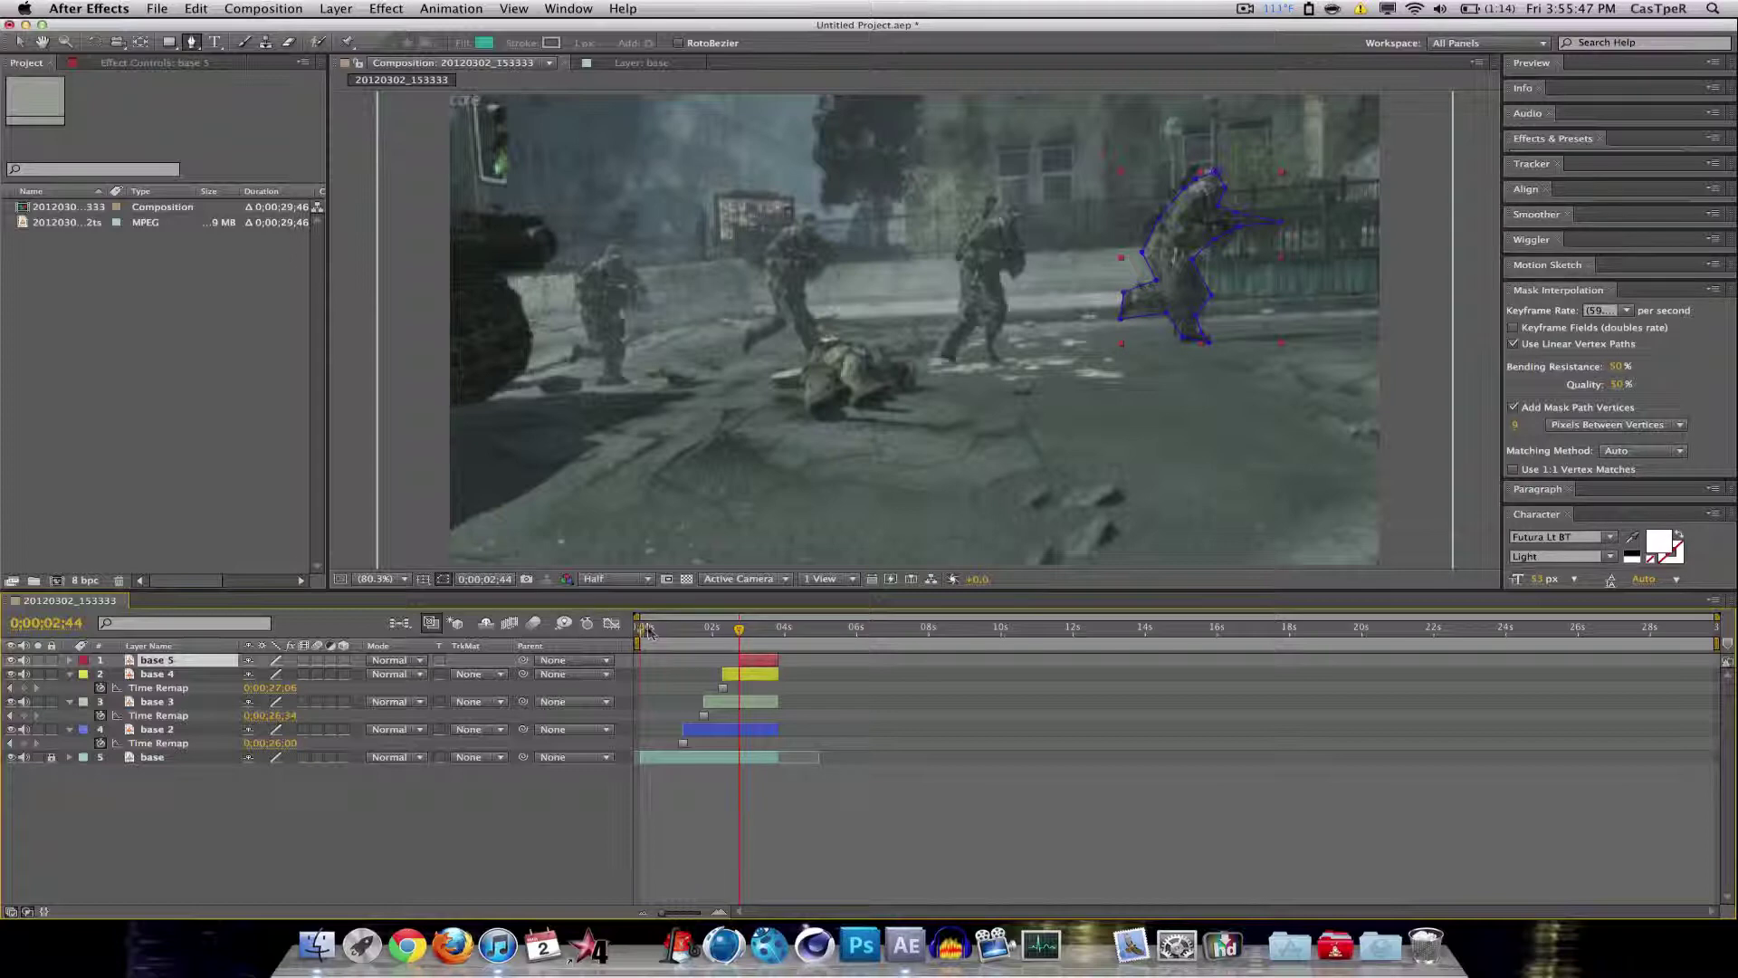
key(Home)
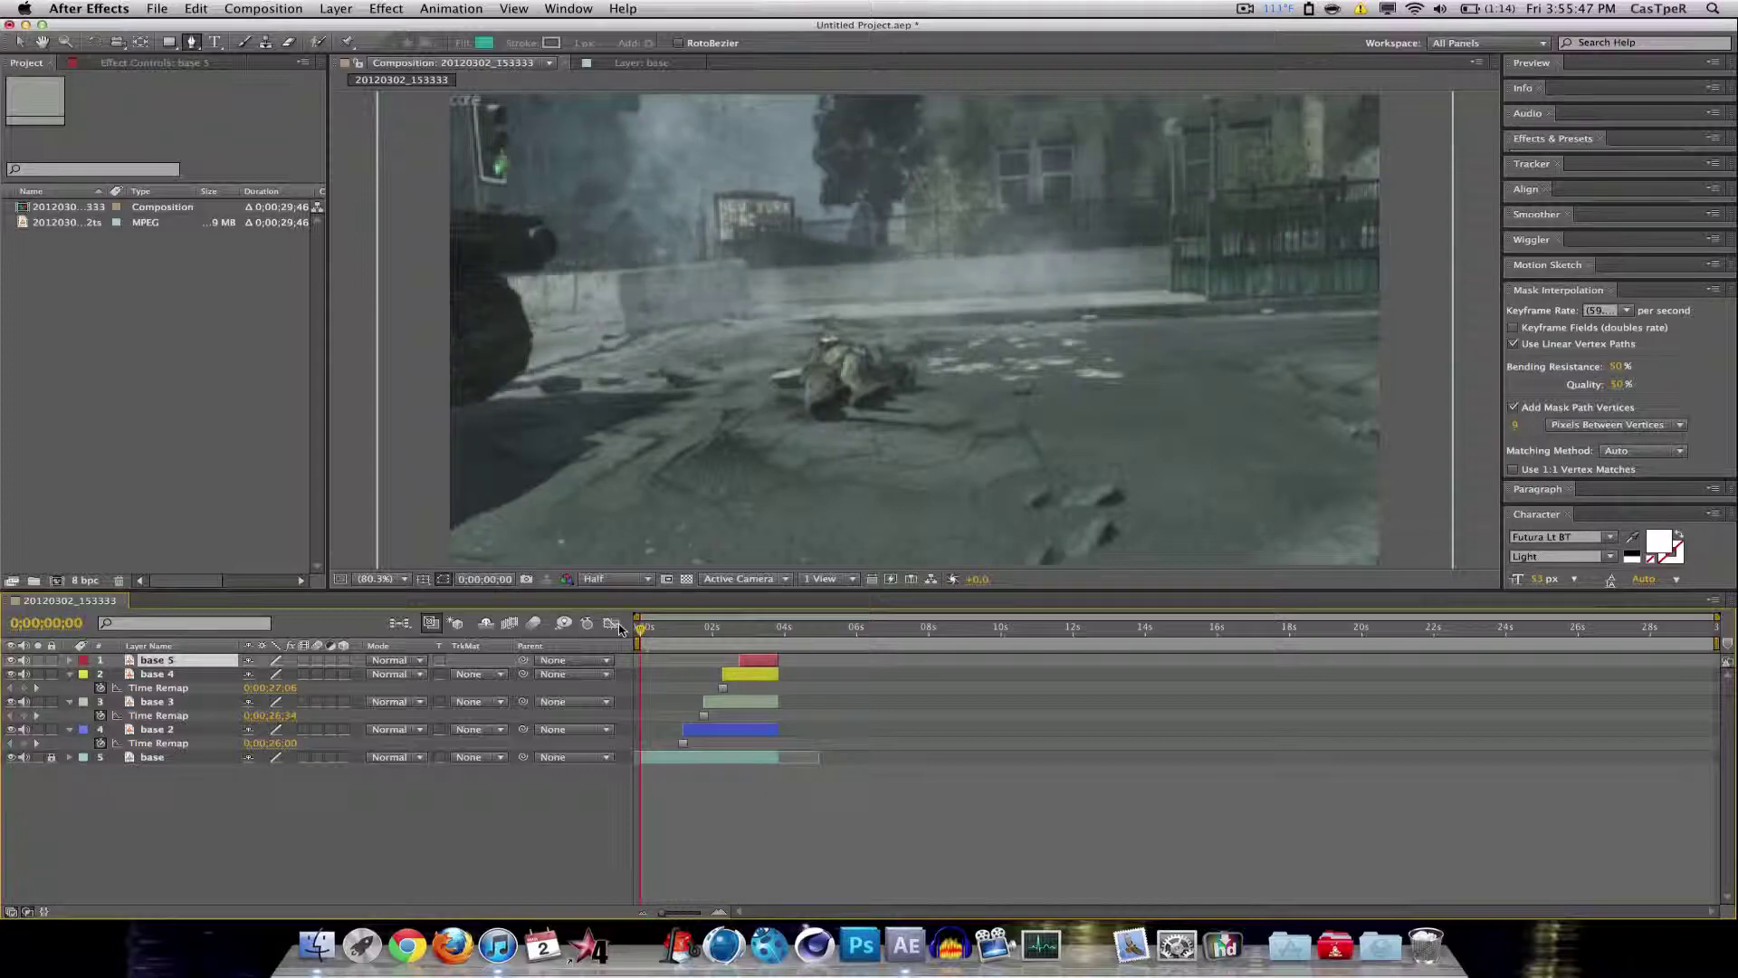
click(161, 763)
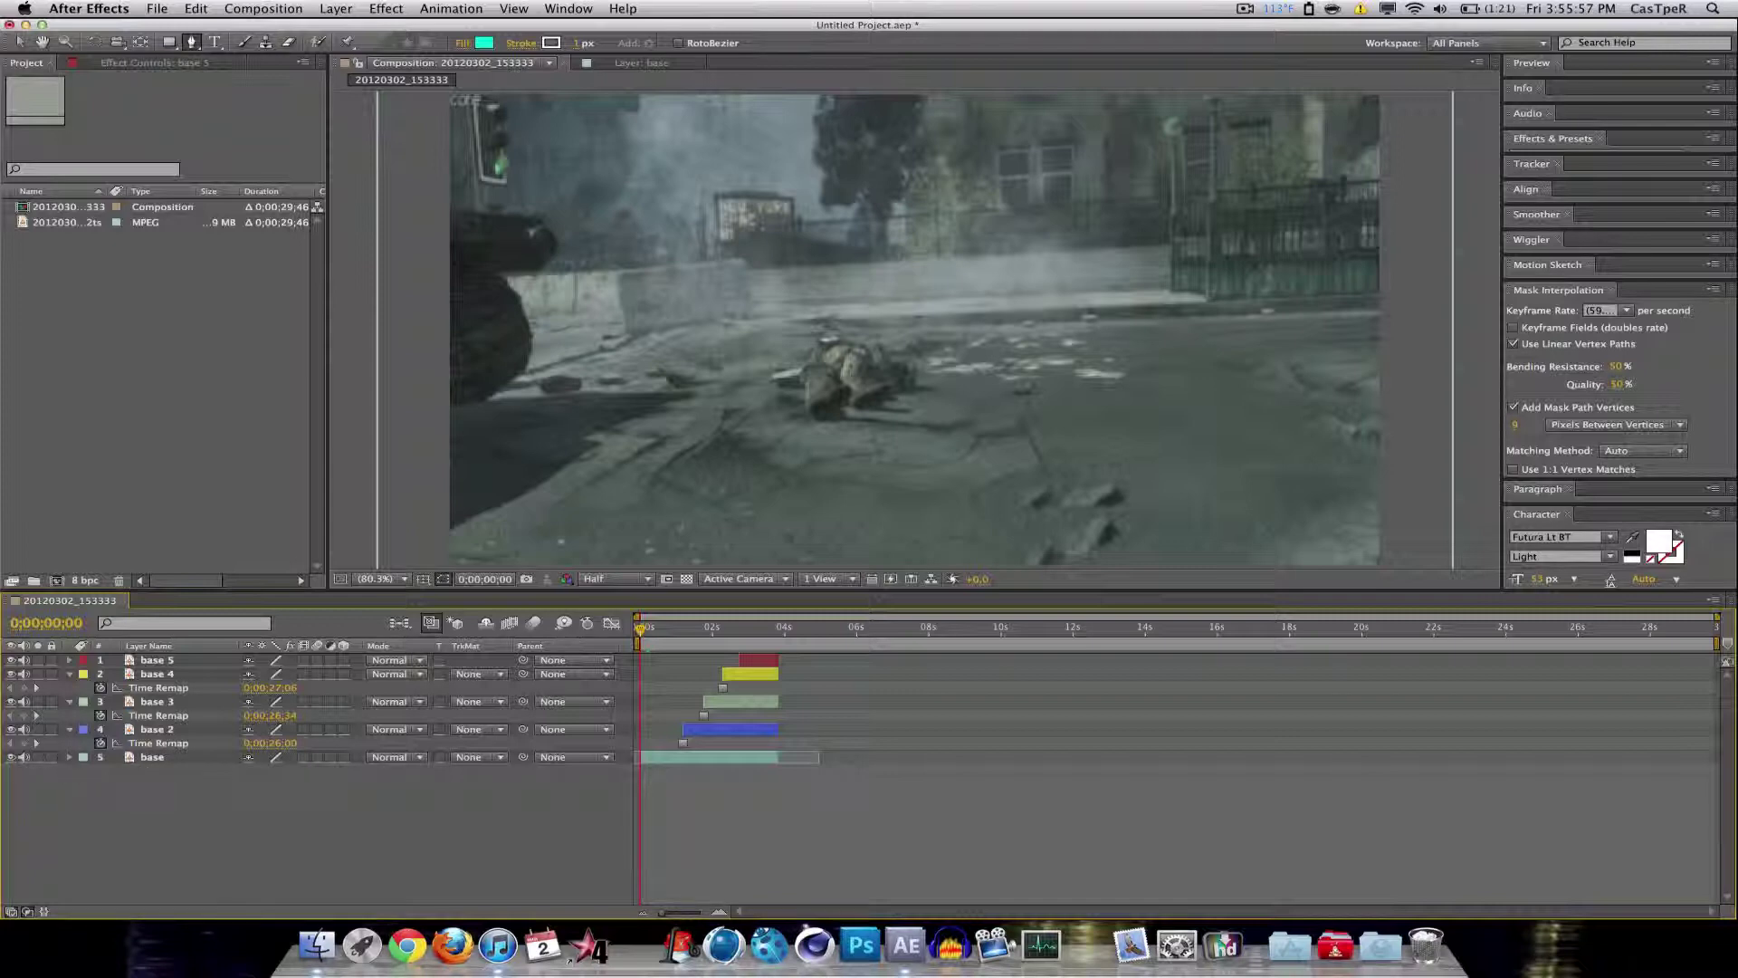
drag(152, 730, 158, 777)
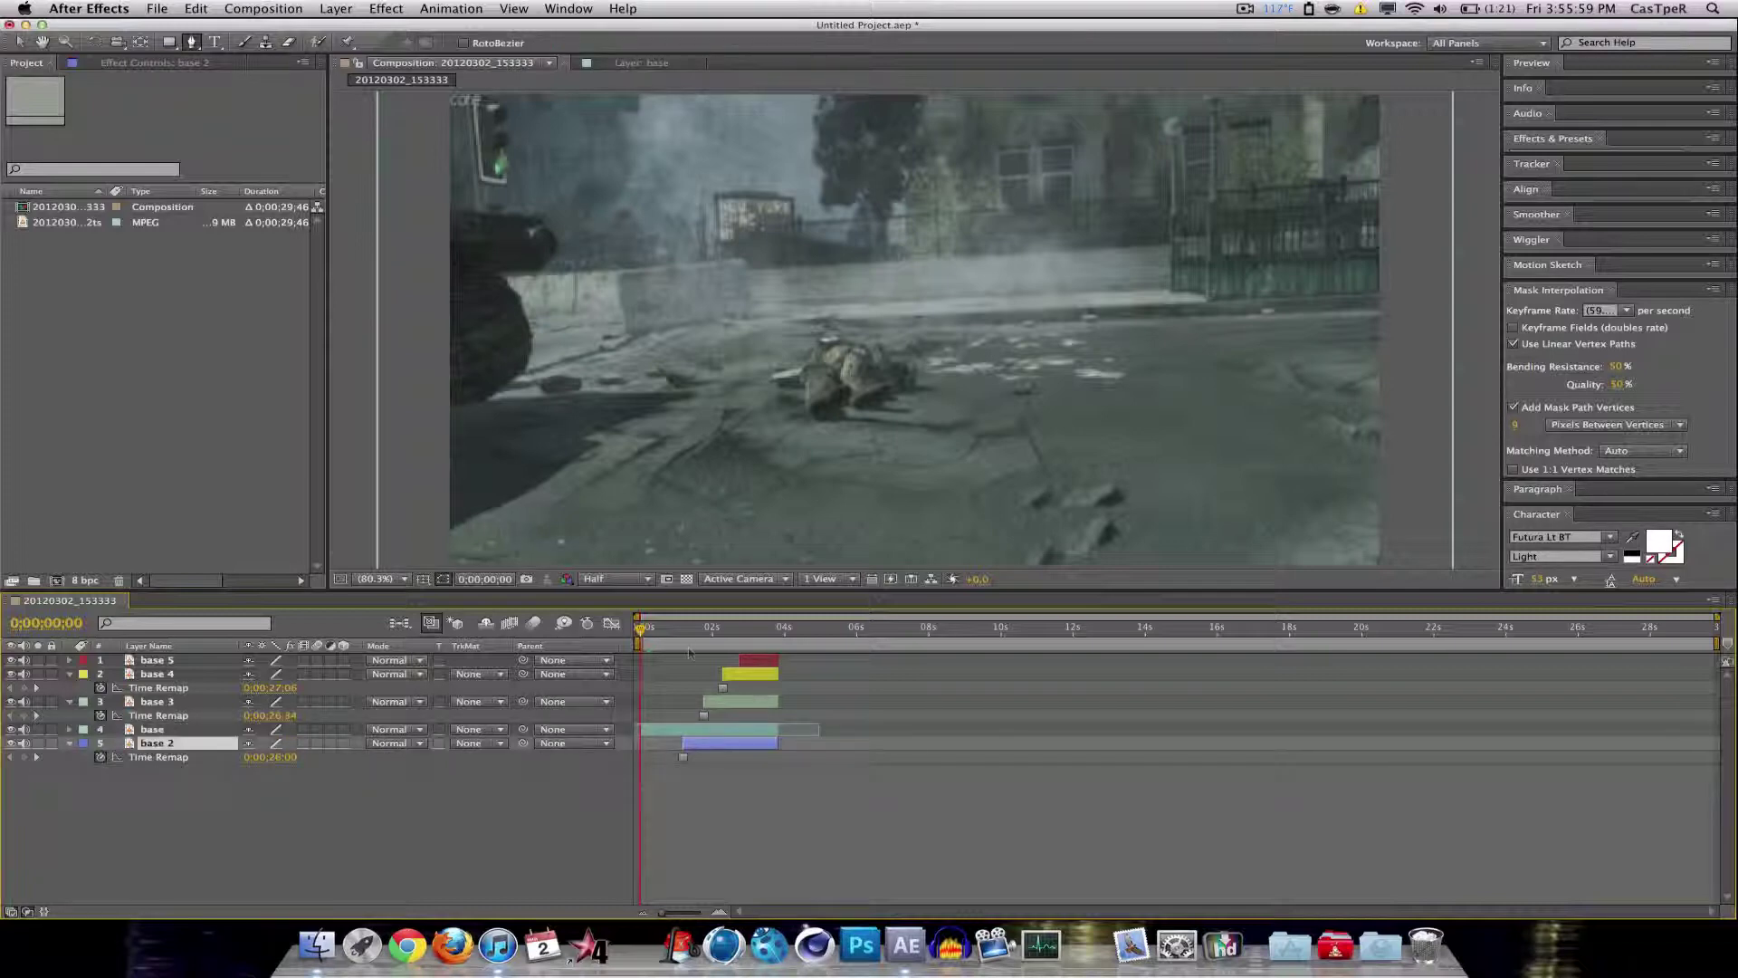
drag(677, 628, 640, 628)
drag(154, 730, 156, 770)
click(330, 831)
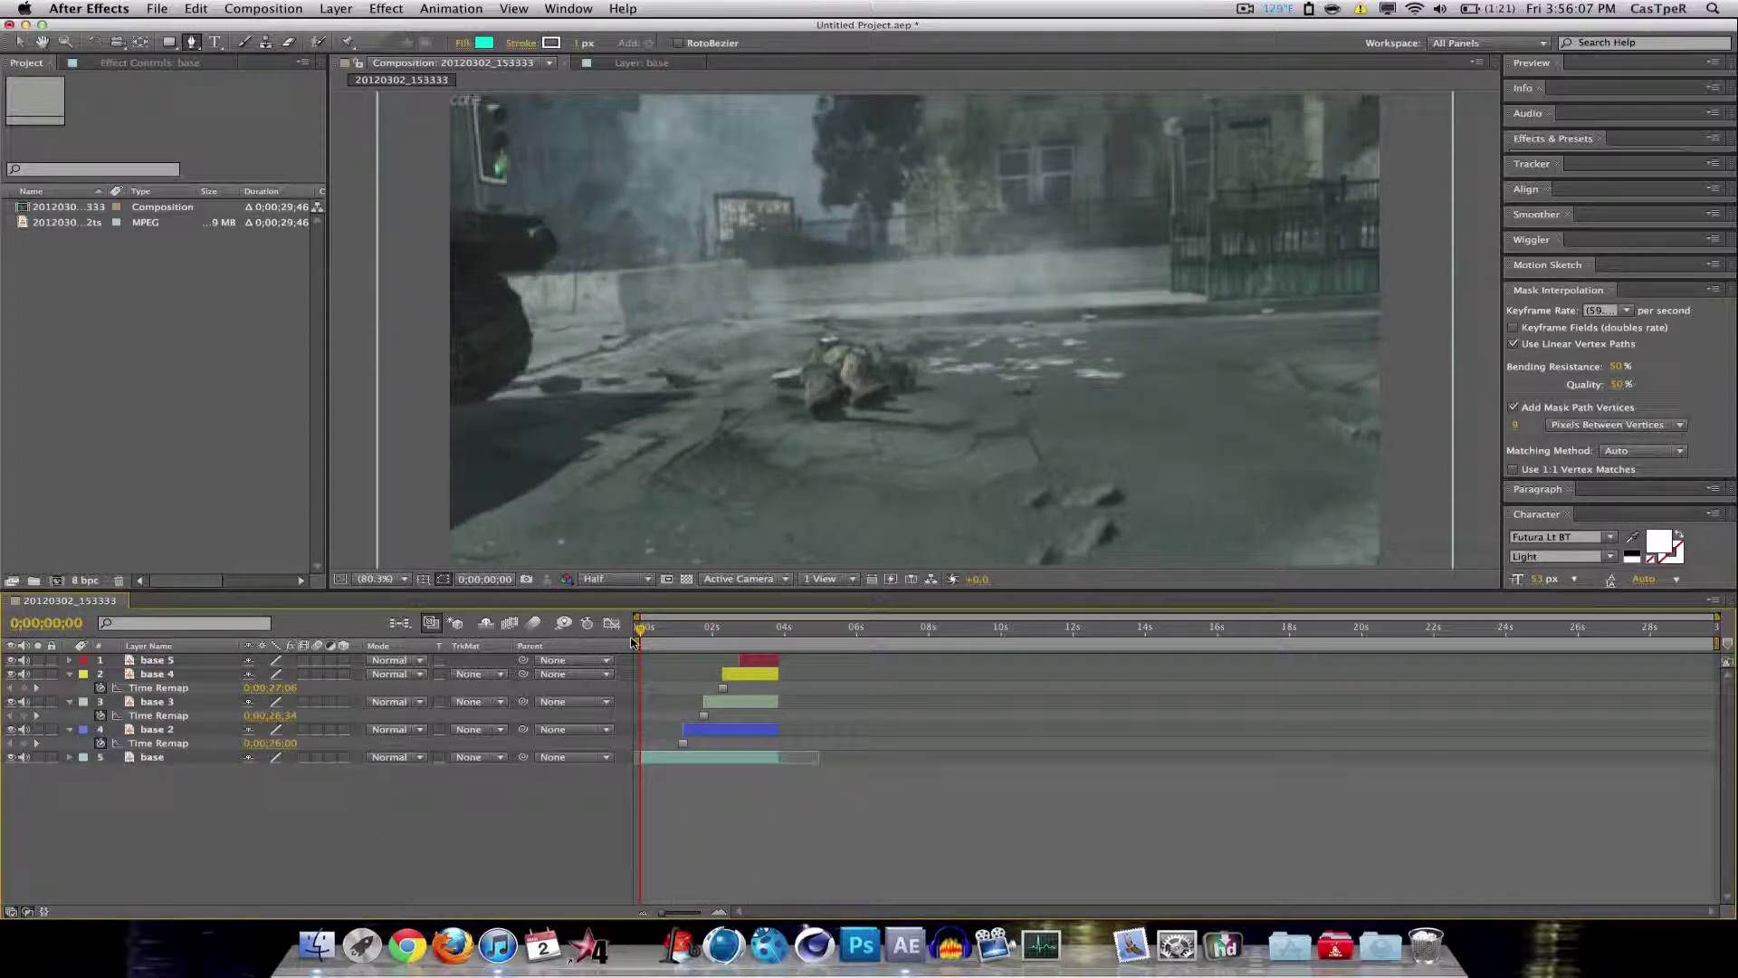
Step: At 0;00;03;41, add an empty Shape Layer 1 with a single Pen click, then deselect it
drag(642, 630, 776, 644)
click(345, 248)
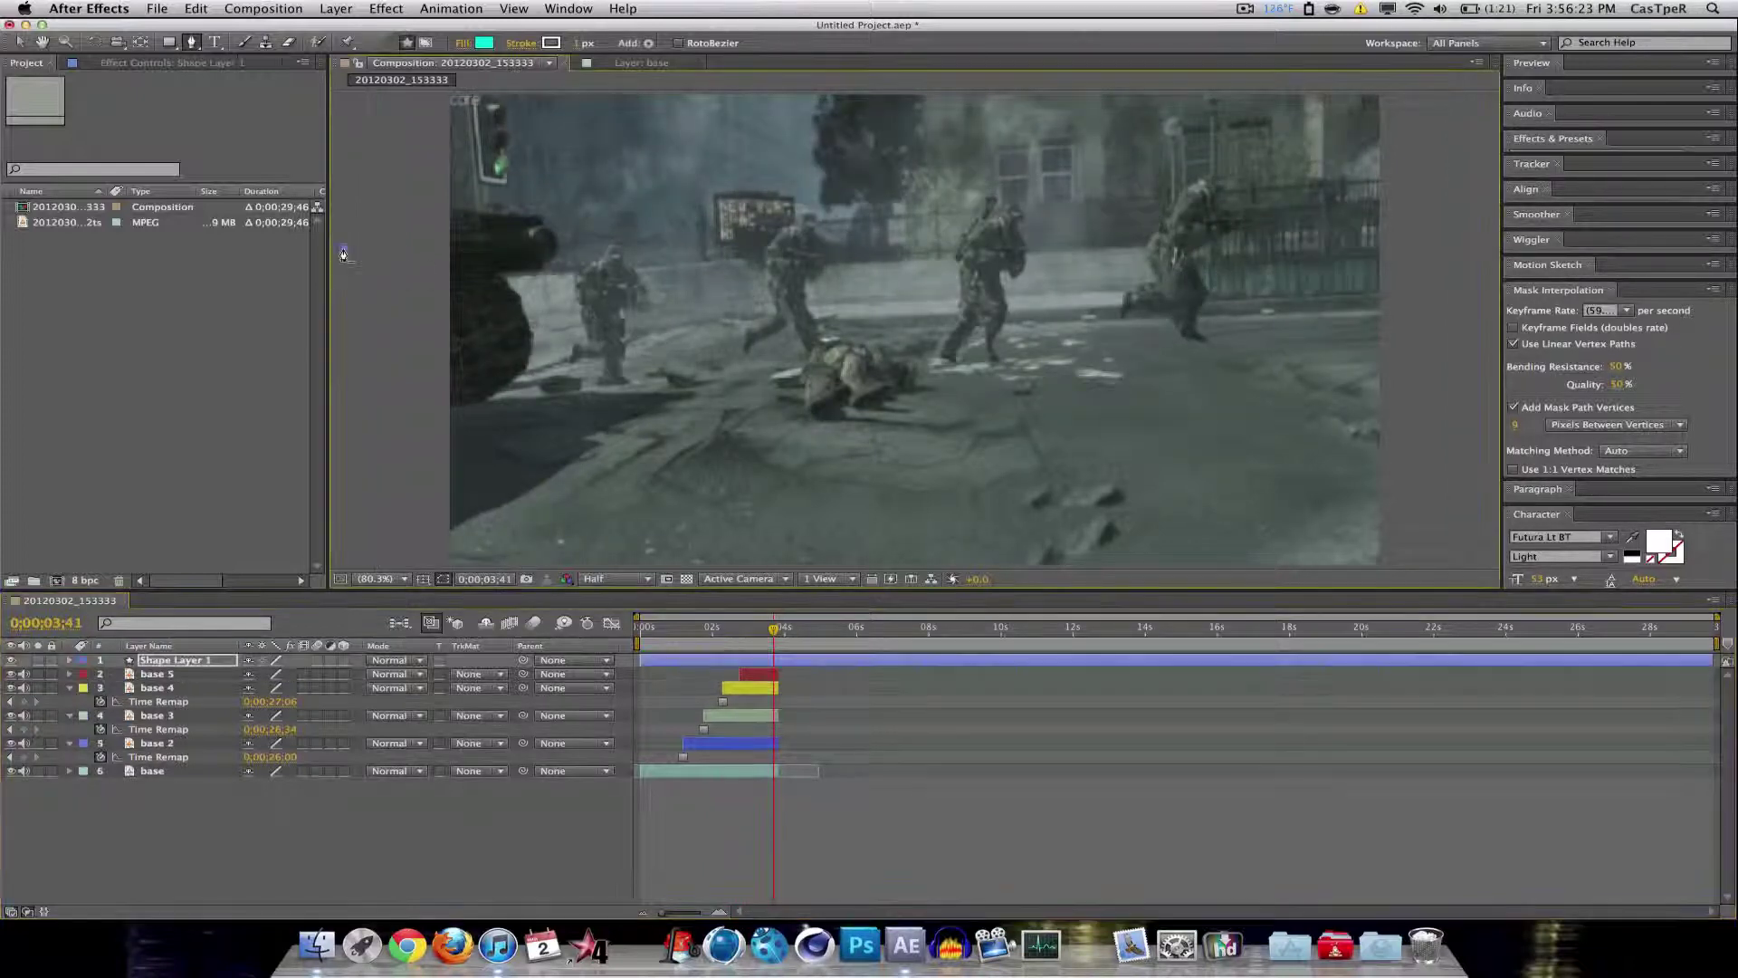
right_click(345, 253)
key(Escape)
click(19, 43)
click(349, 239)
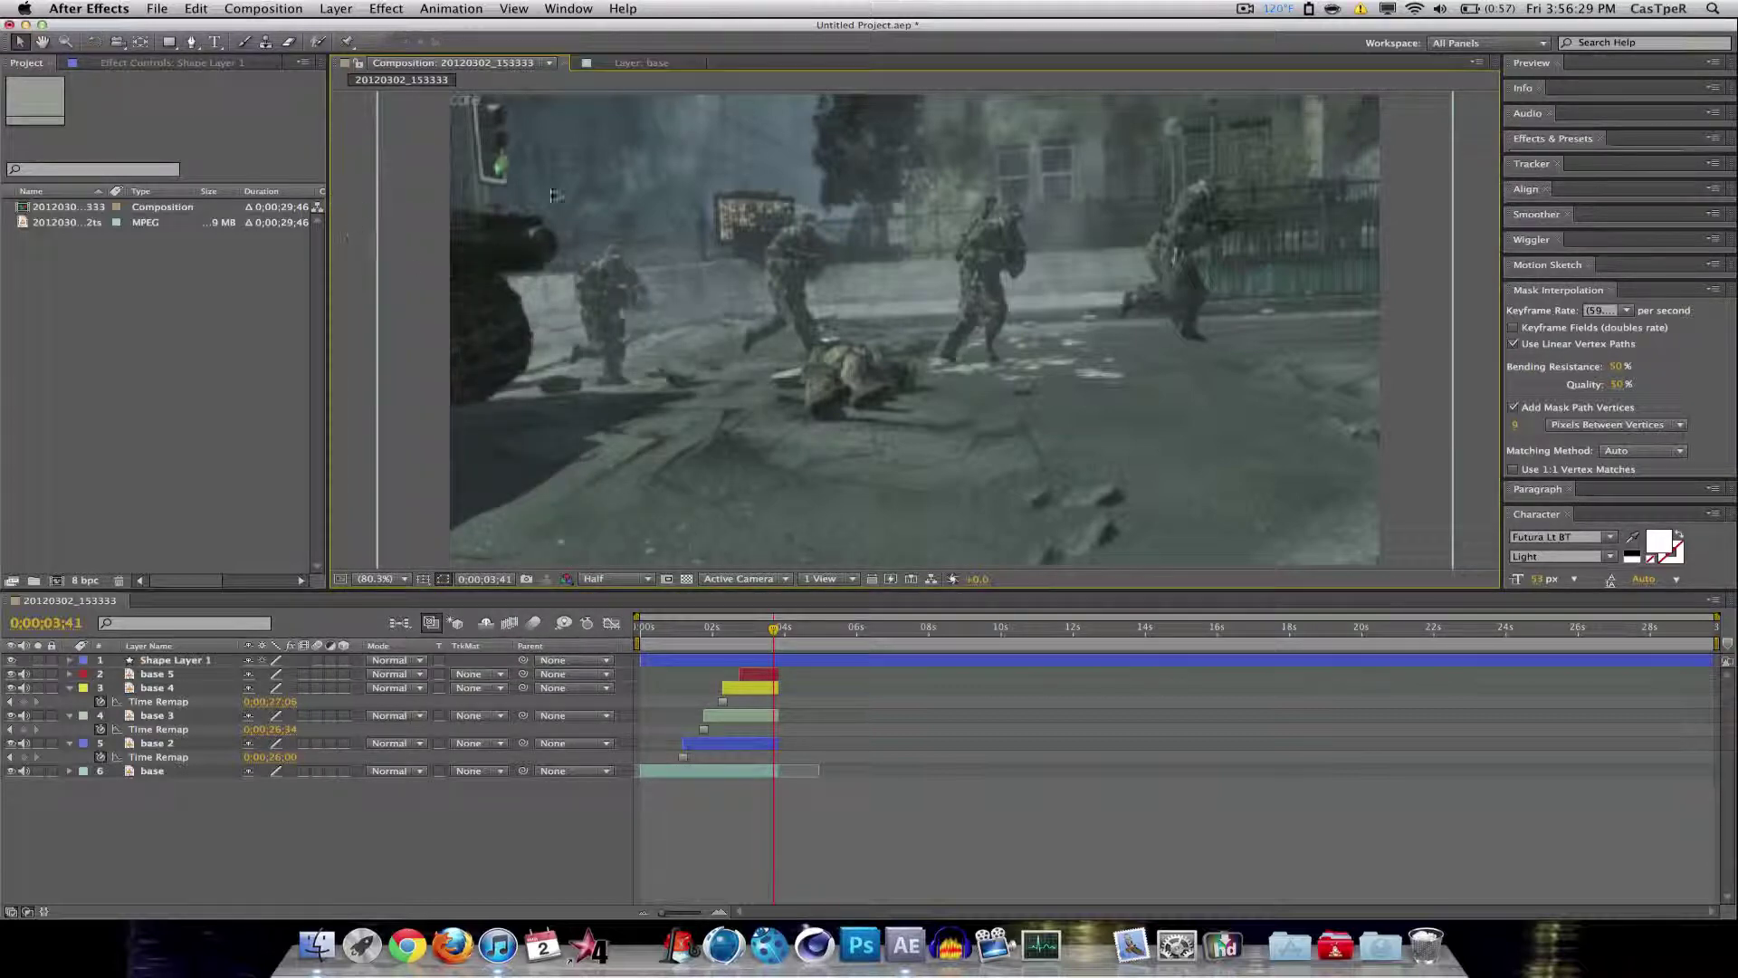
Step: Check the comp at 50% and 100% zoom, then delete Shape Layer 1 to leave base 5 on top
key(comma)
key(comma)
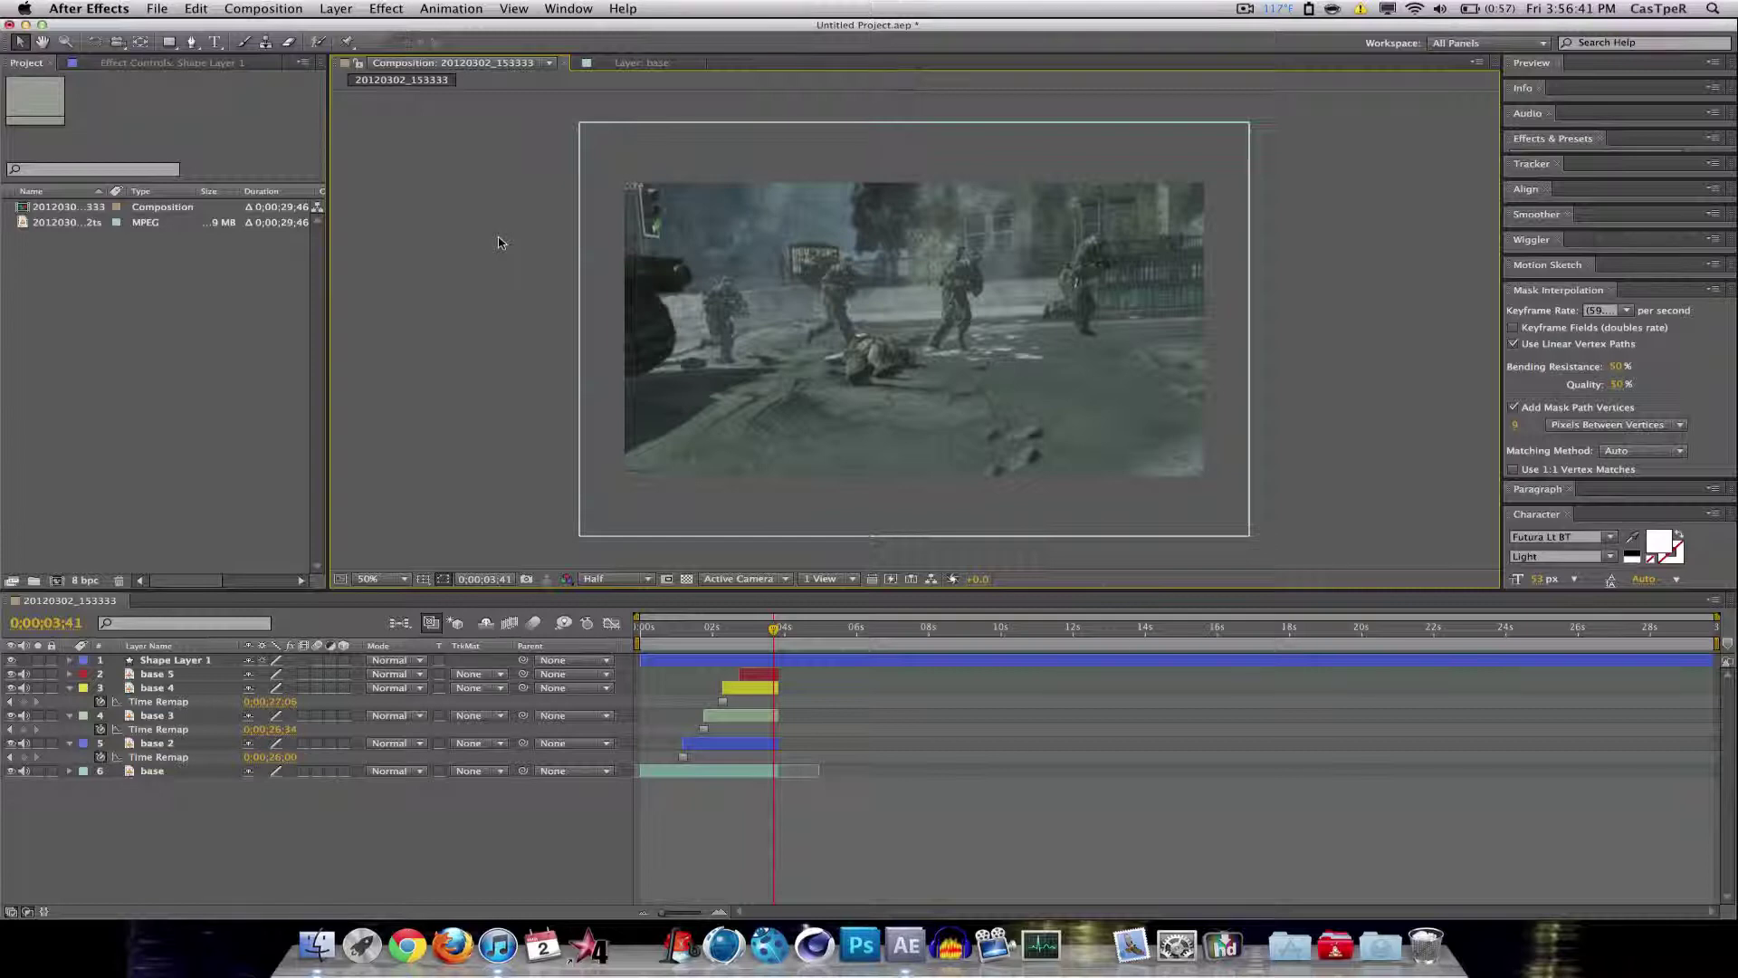
key(period)
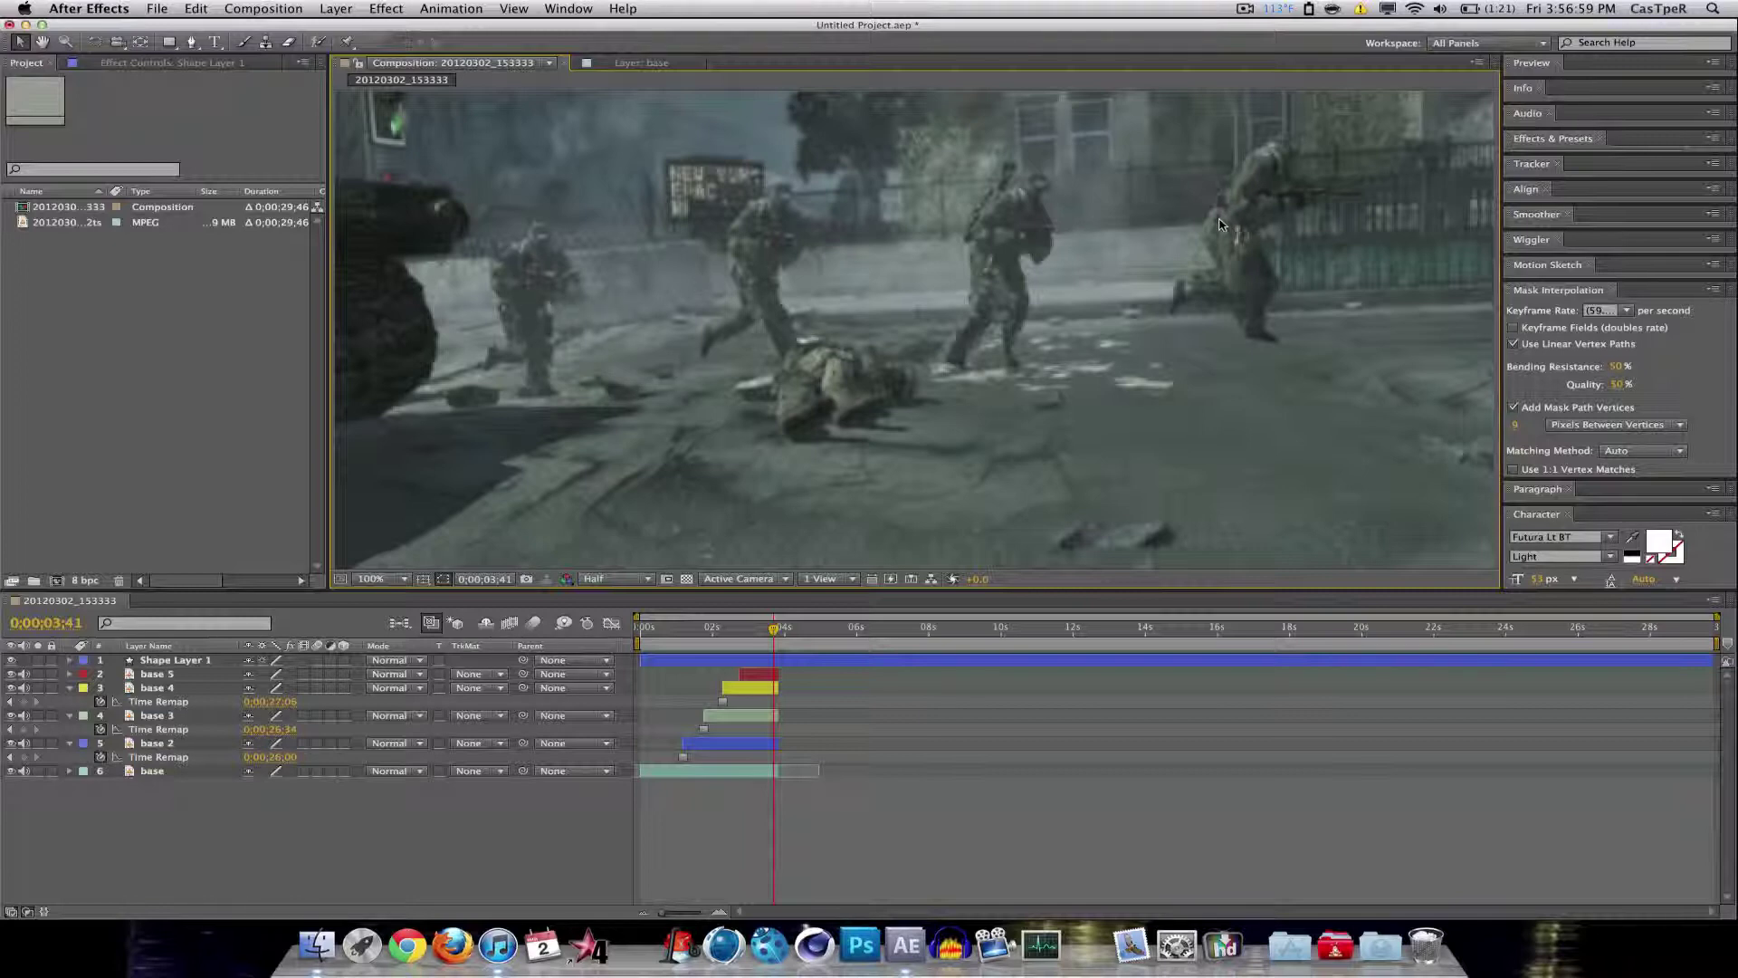
key(comma)
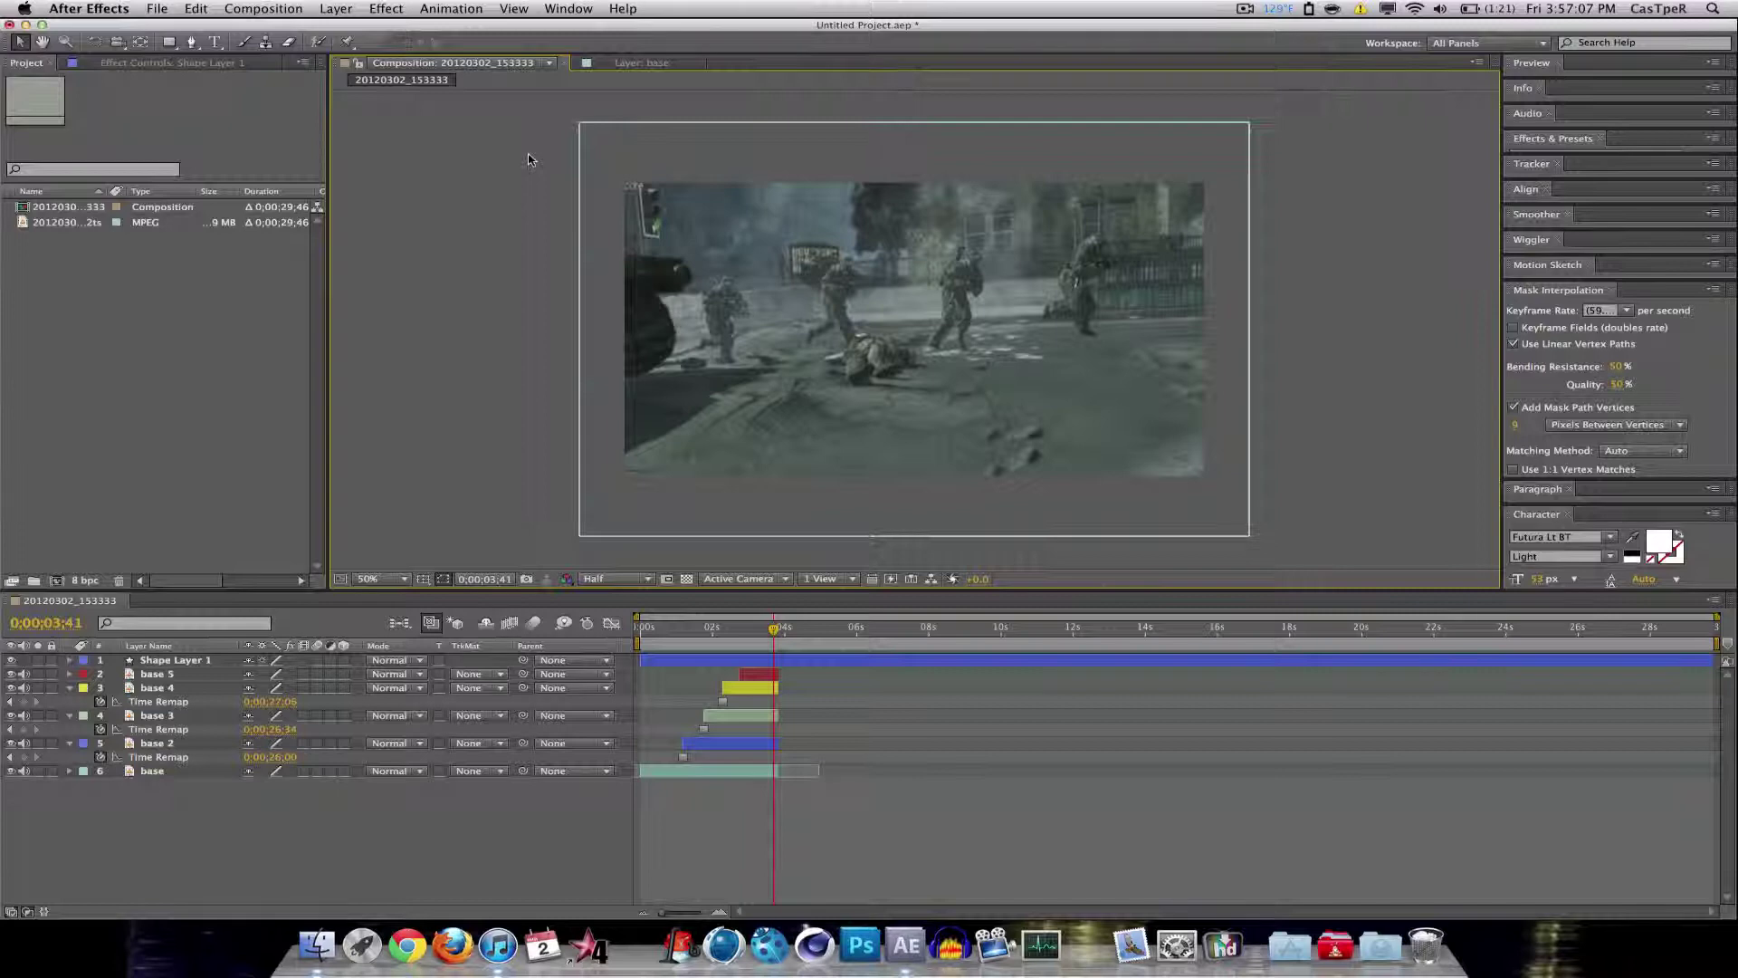
click(184, 667)
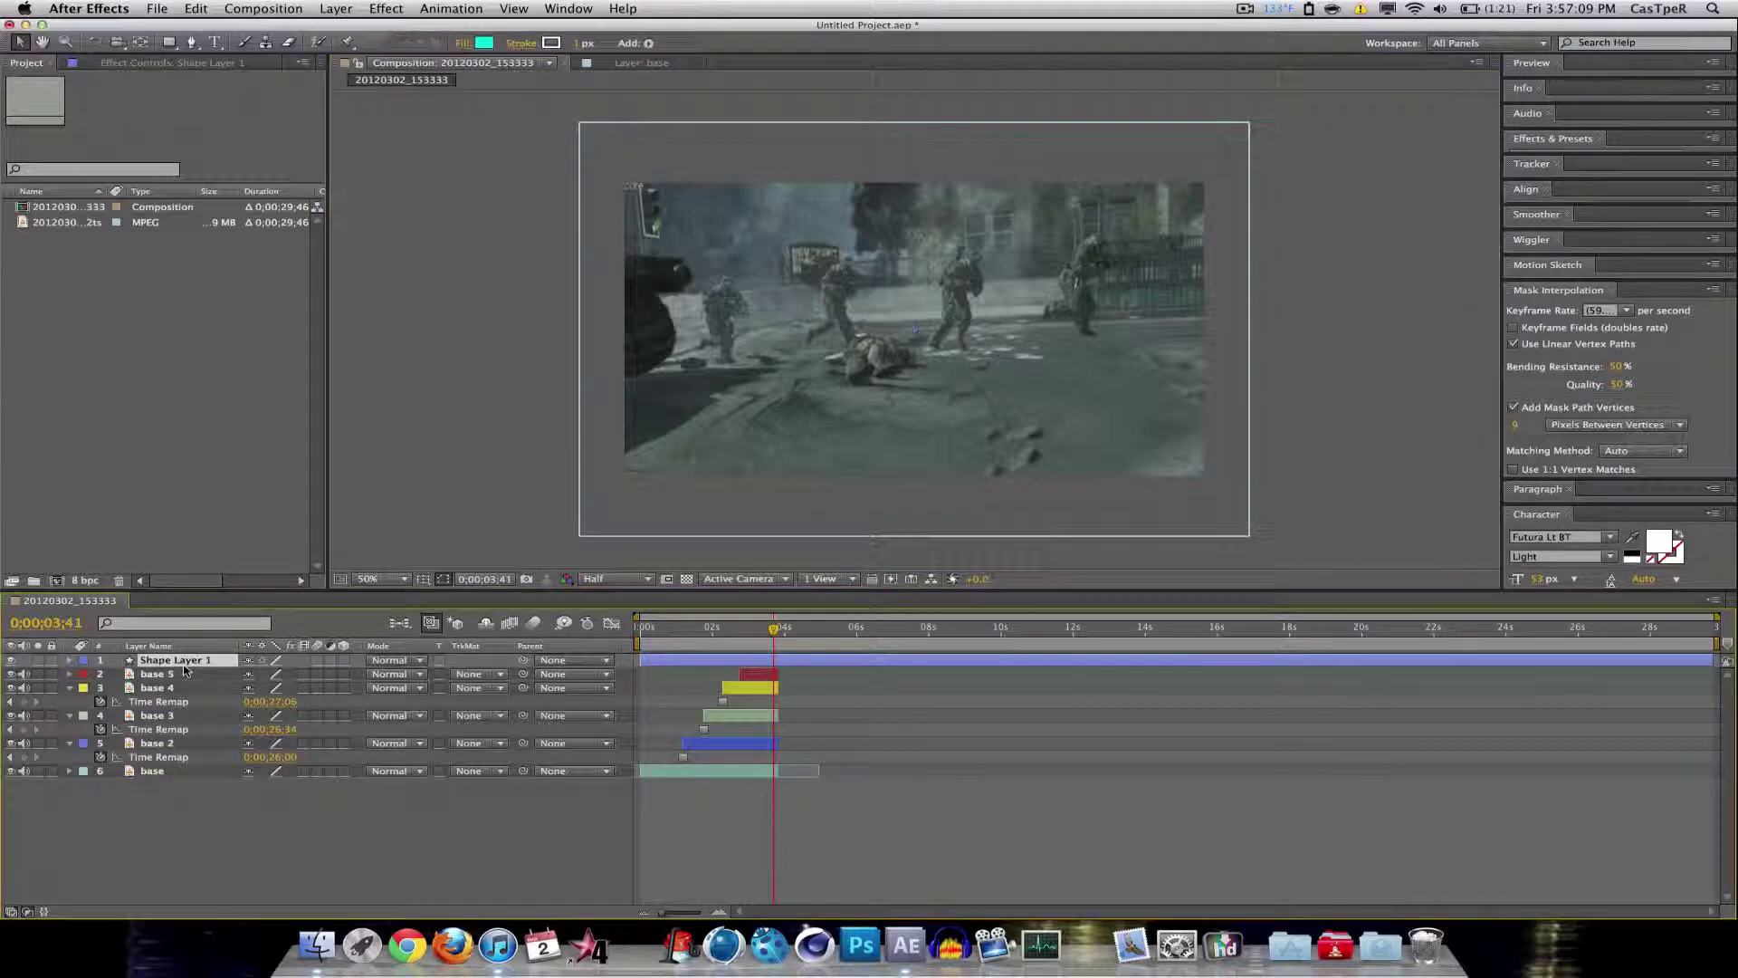
key(Delete)
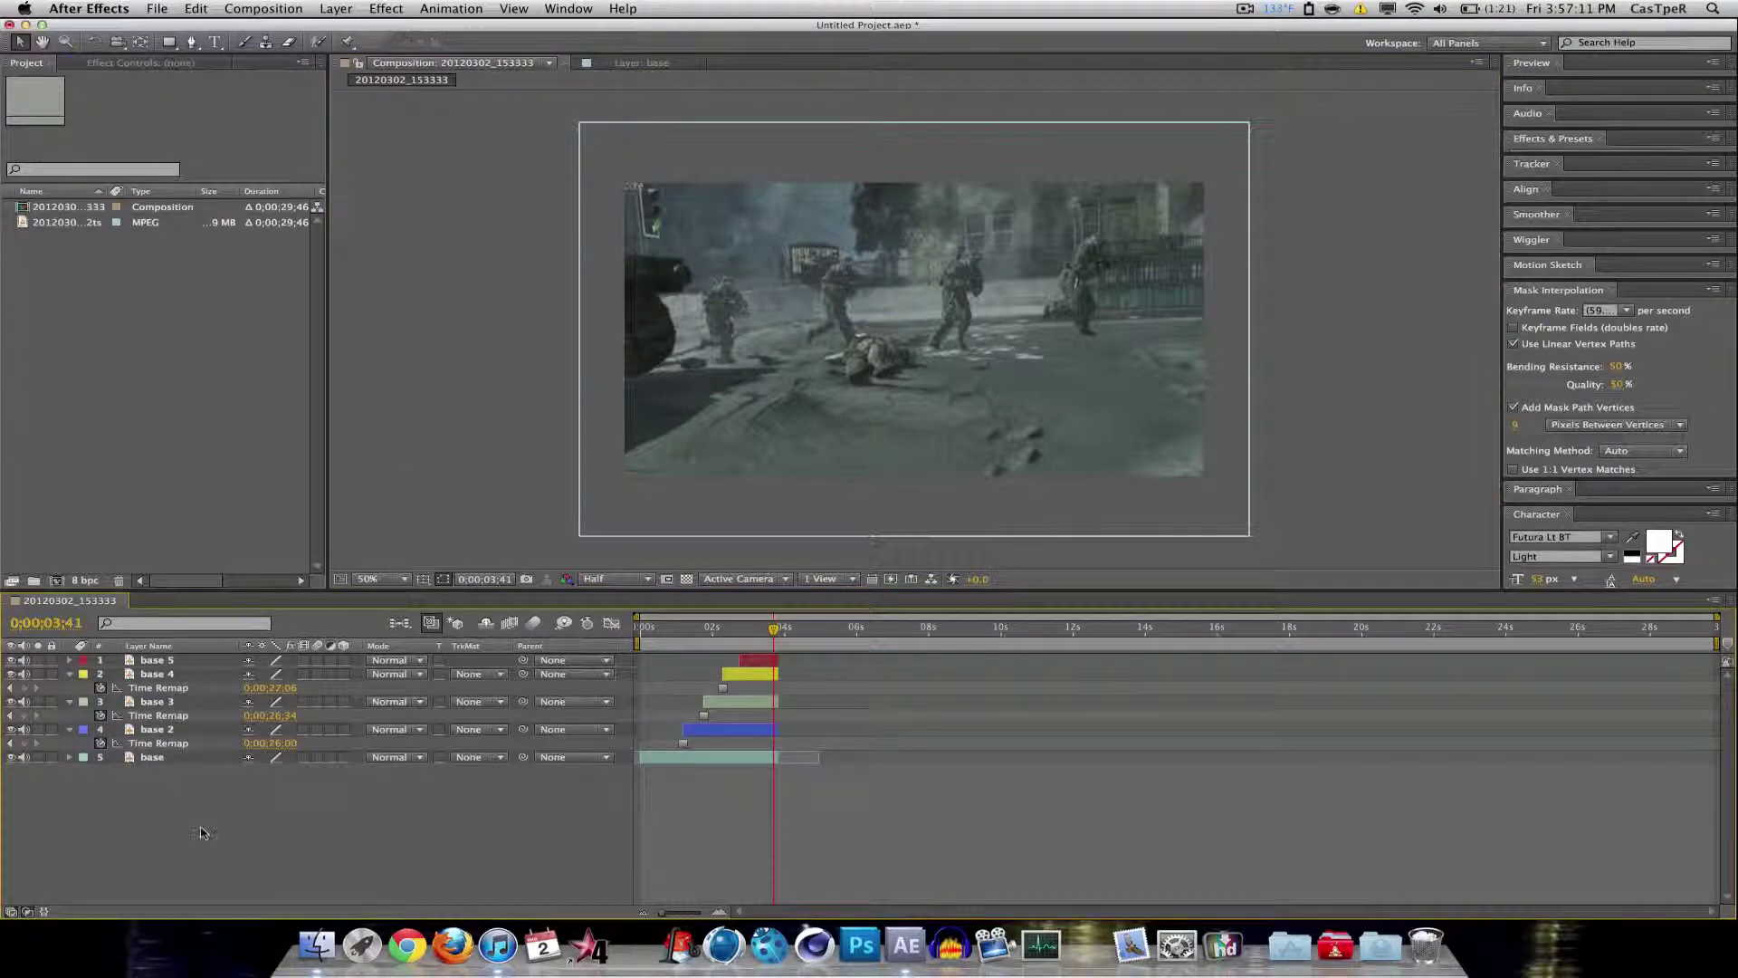